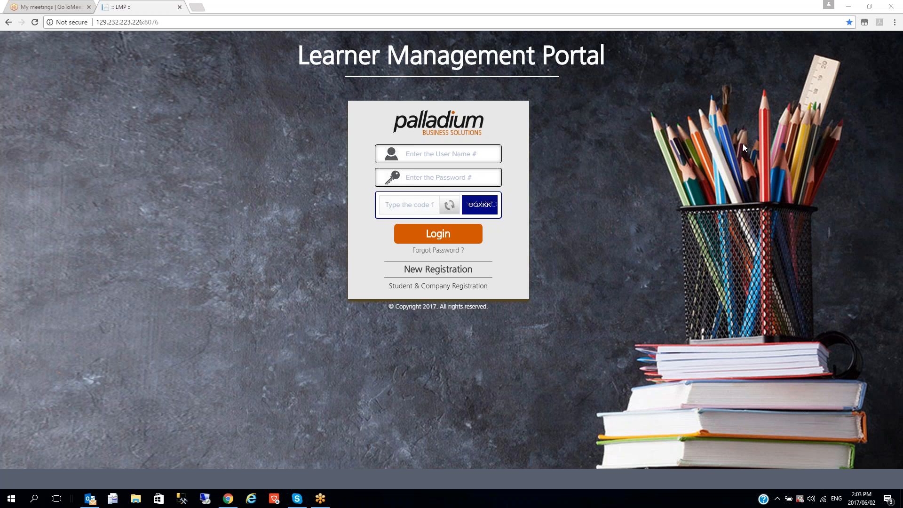
Check the speaker volume level and the per-application volume mixer
right_click(811, 499)
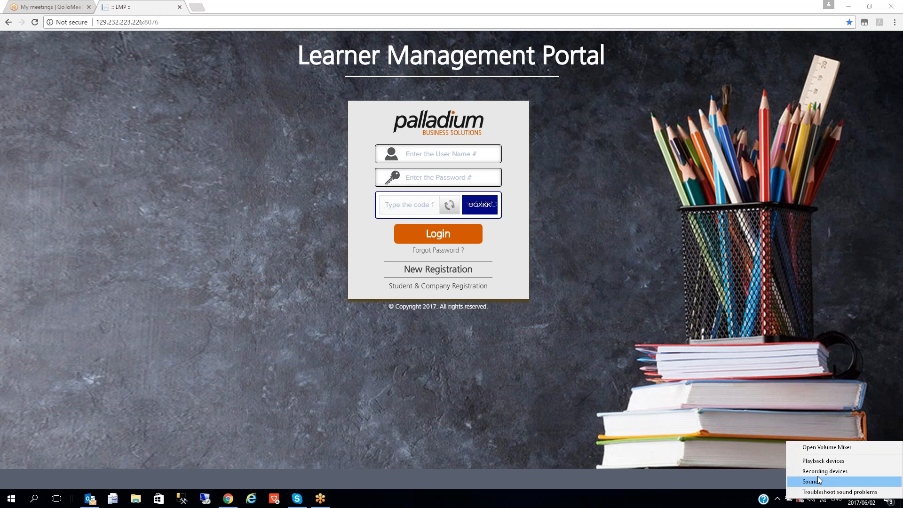
left_click(811, 501)
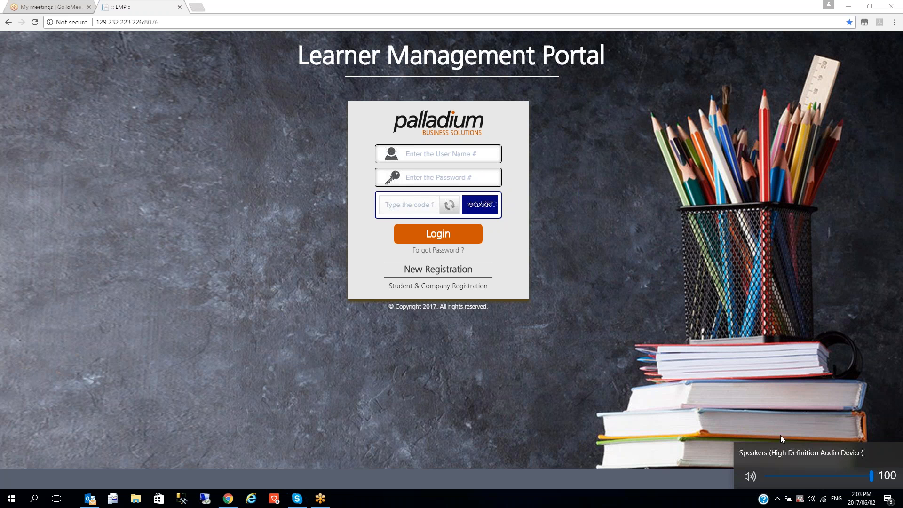
left_click(813, 500)
left_click(812, 500)
right_click(811, 500)
left_click(827, 443)
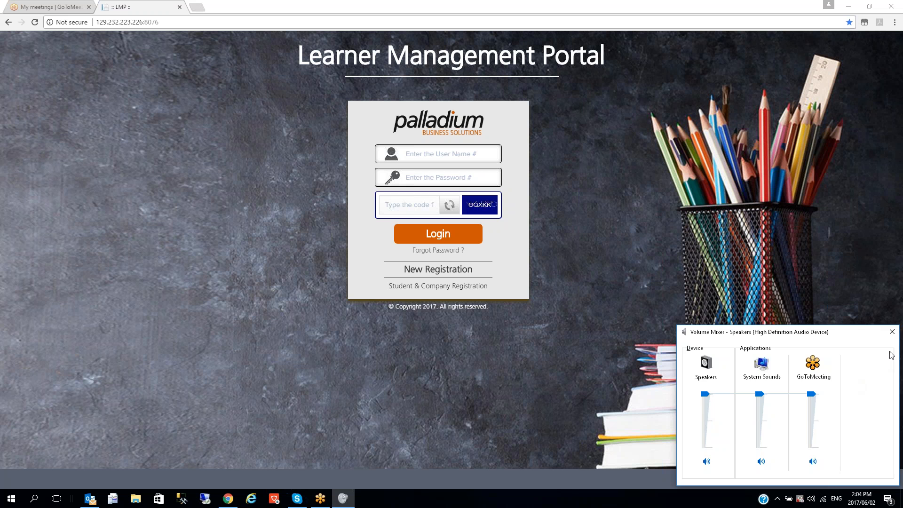
left_click(891, 332)
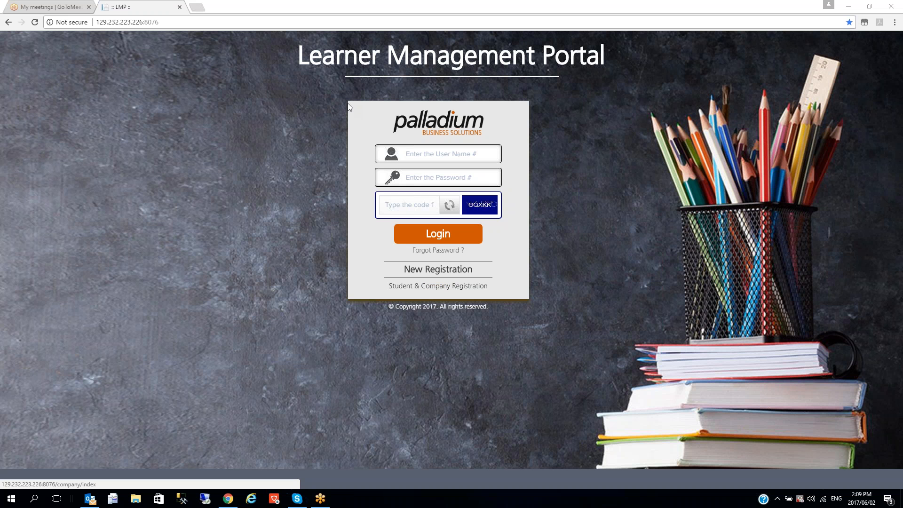
Log in with the student's username, password and the on-screen verification code
left_click(447, 160)
type("PU")
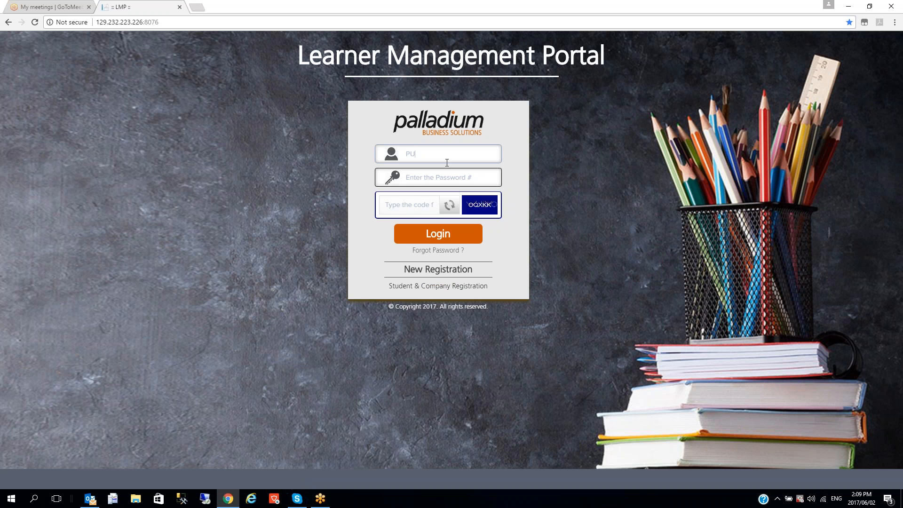
type("ser")
key("Tab")
type("••")
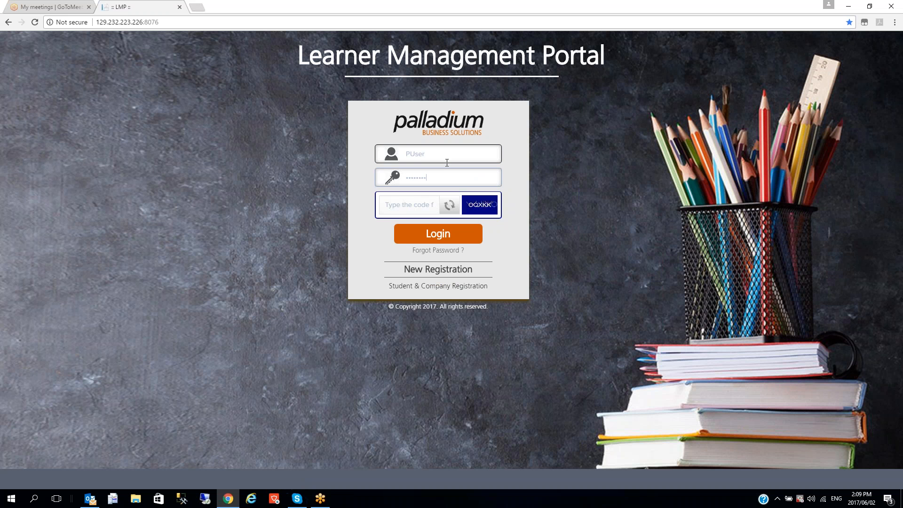
left_click(386, 205)
type("OQ")
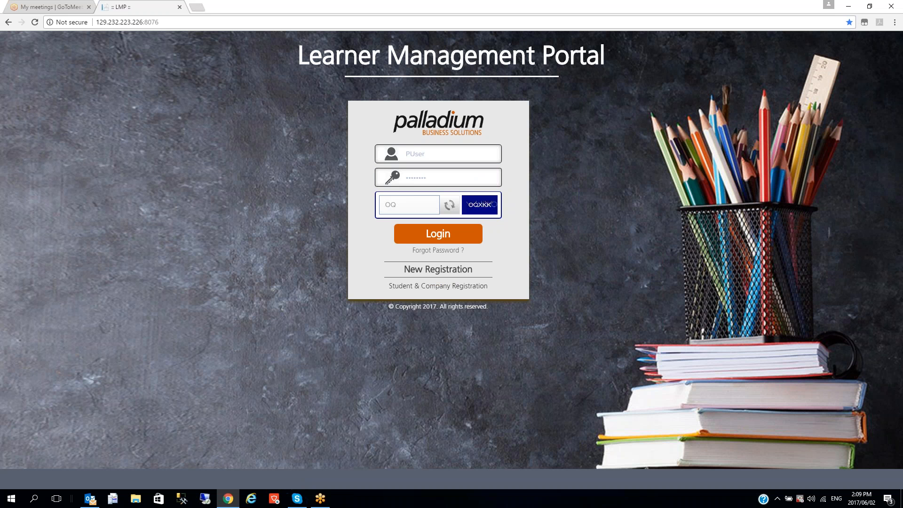
type("XKK")
left_click(454, 231)
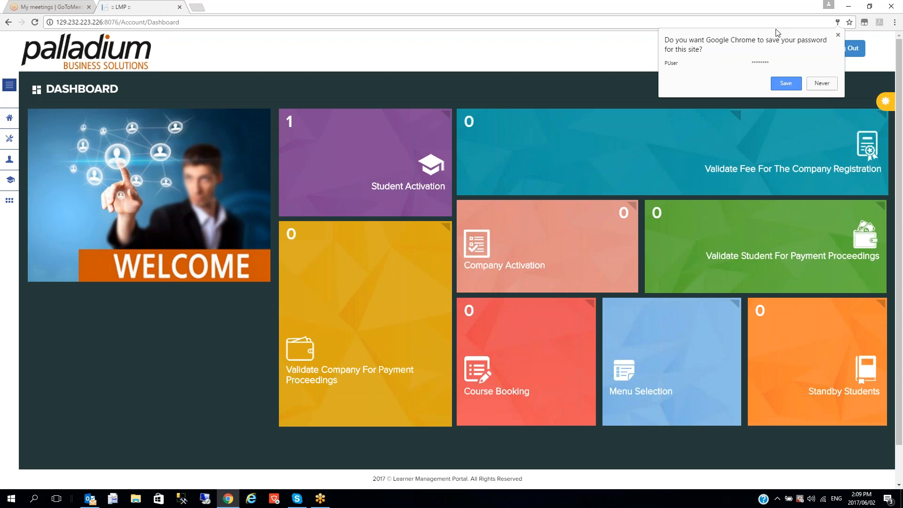
Dismiss Chrome's offer to save the password
left_click(837, 35)
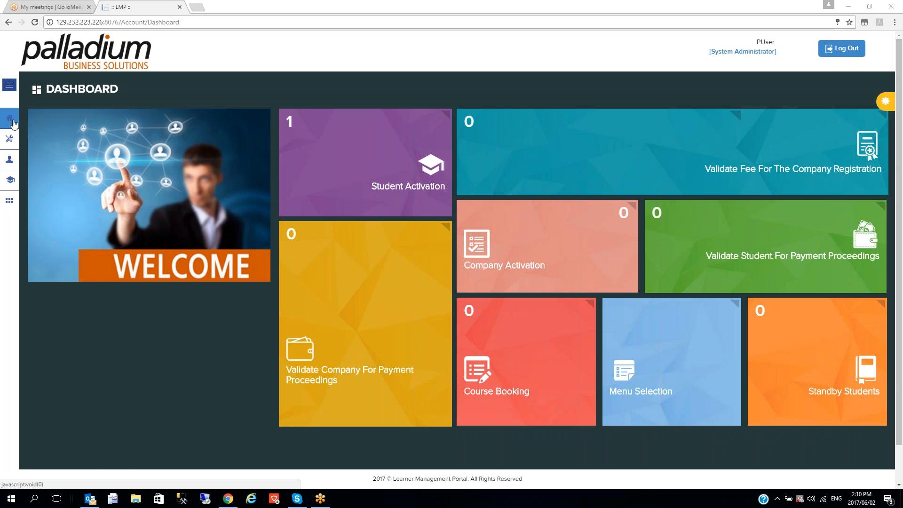
Go to Course List under System Administration's Course Booking to see TAPR21, MSSQL2014 and others
left_click(9, 138)
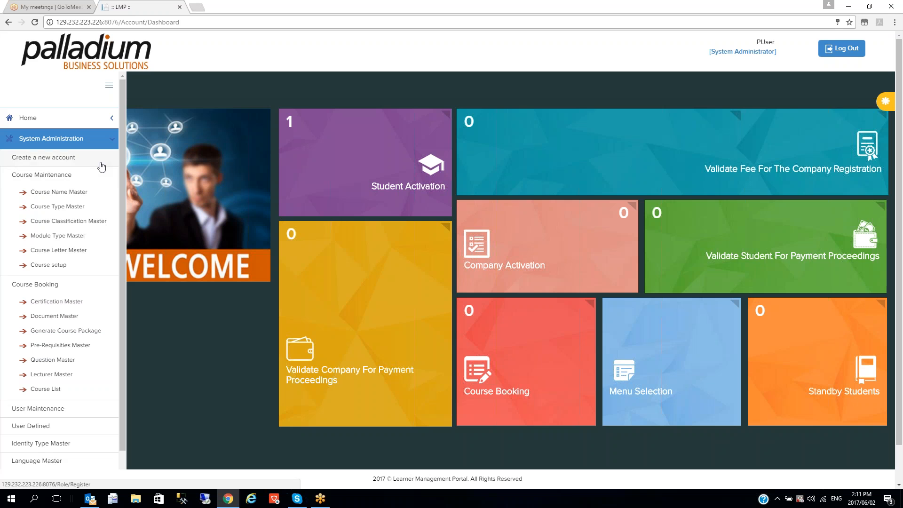
left_click(74, 137)
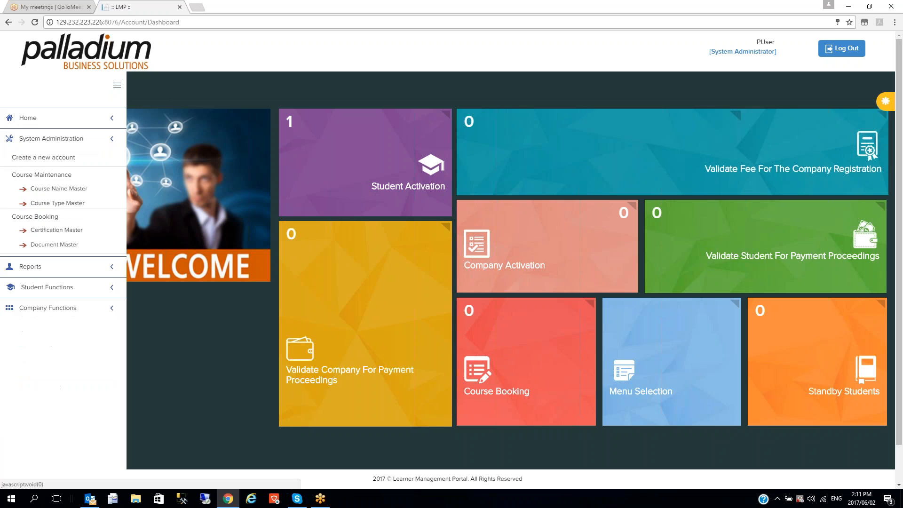
left_click(52, 138)
left_click(46, 389)
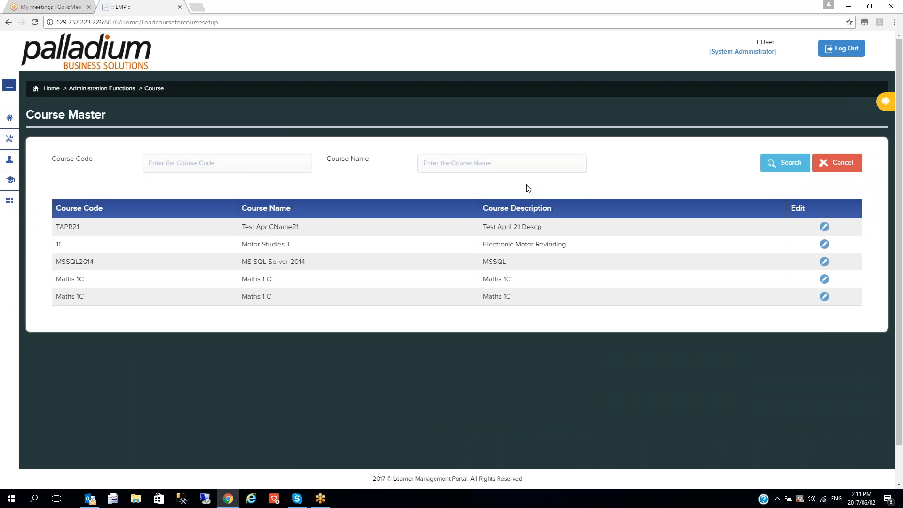
left_click(850, 40)
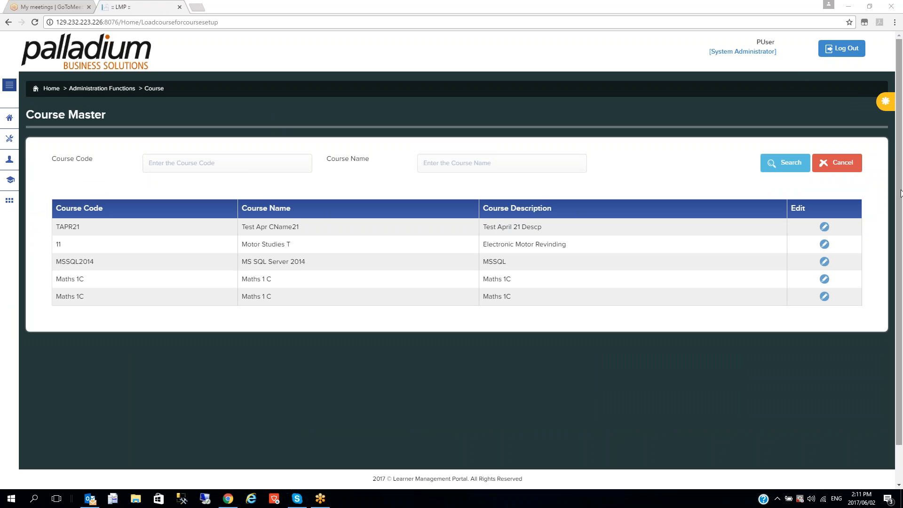
Open course TAPR21 in the Course Setup form for editing
left_click(823, 227)
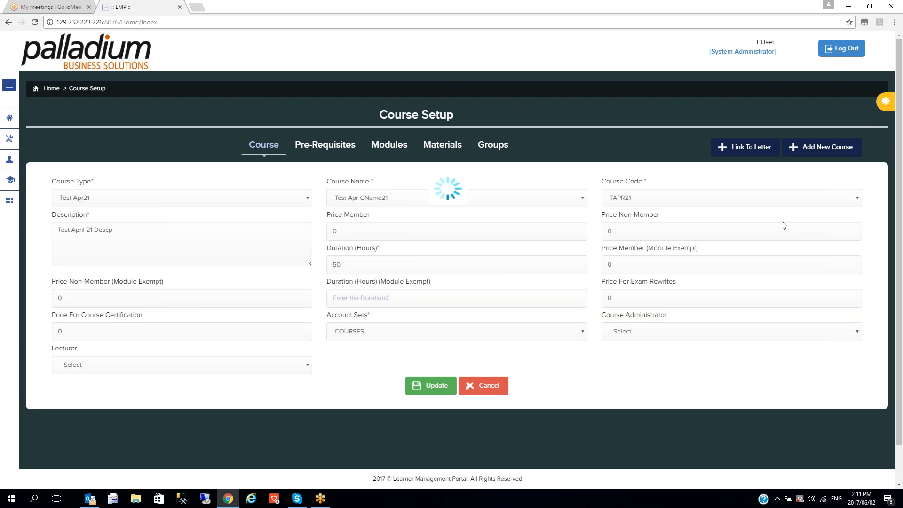
Open Link To Letter and browse the letter's Columns dropdown options
left_click(745, 151)
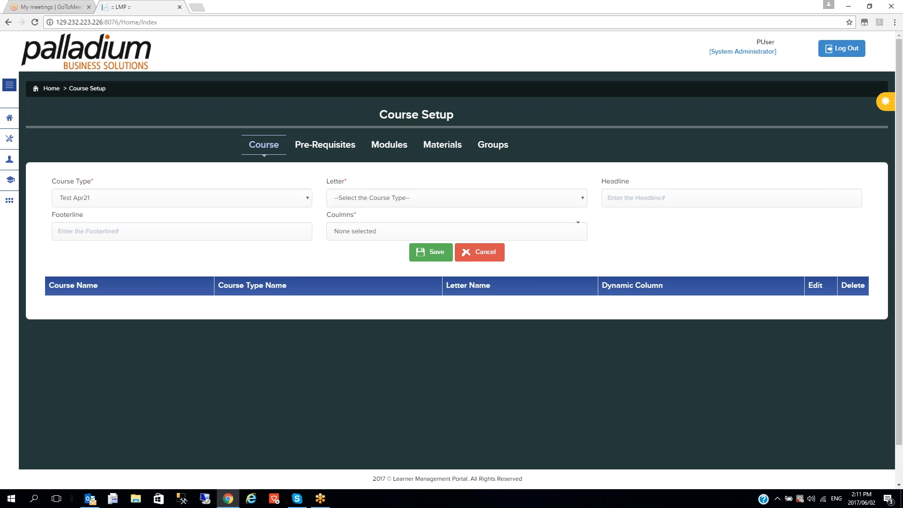
left_click(532, 231)
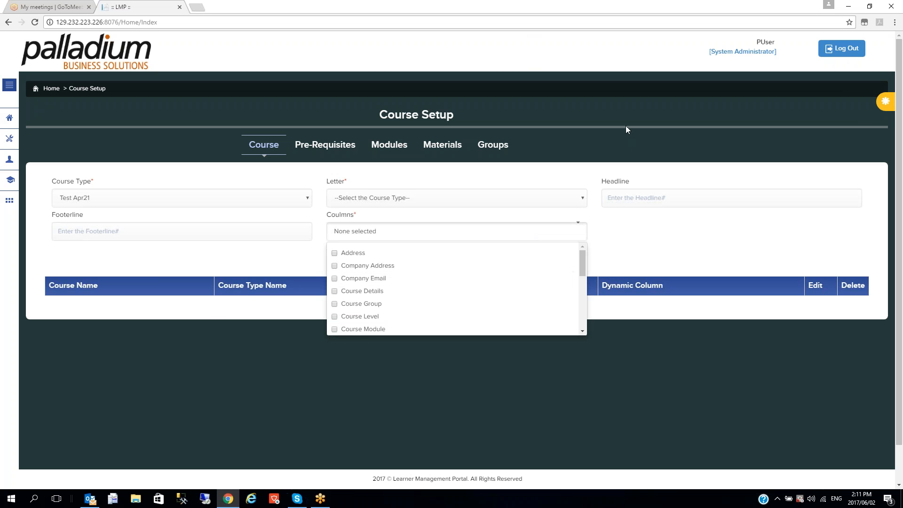
left_click_drag(584, 260, 580, 300)
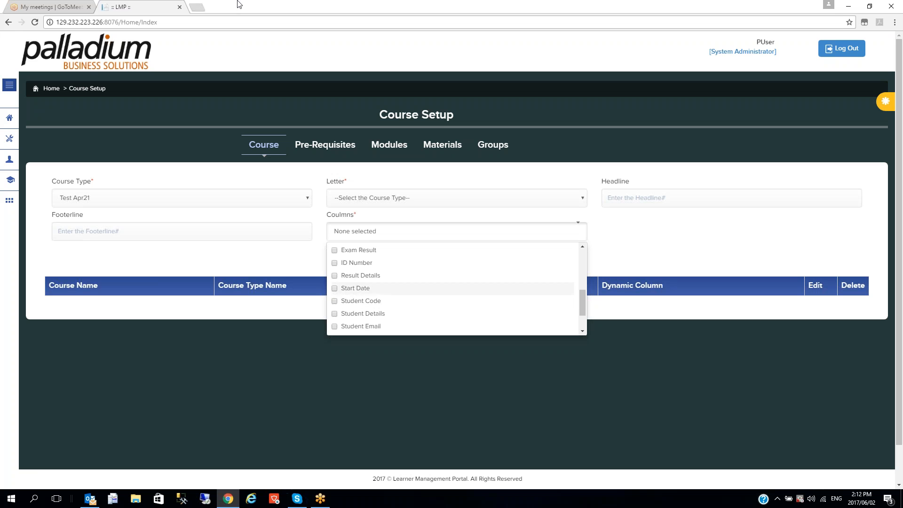
Open the Language Master page from the System Administration menu
left_click(12, 140)
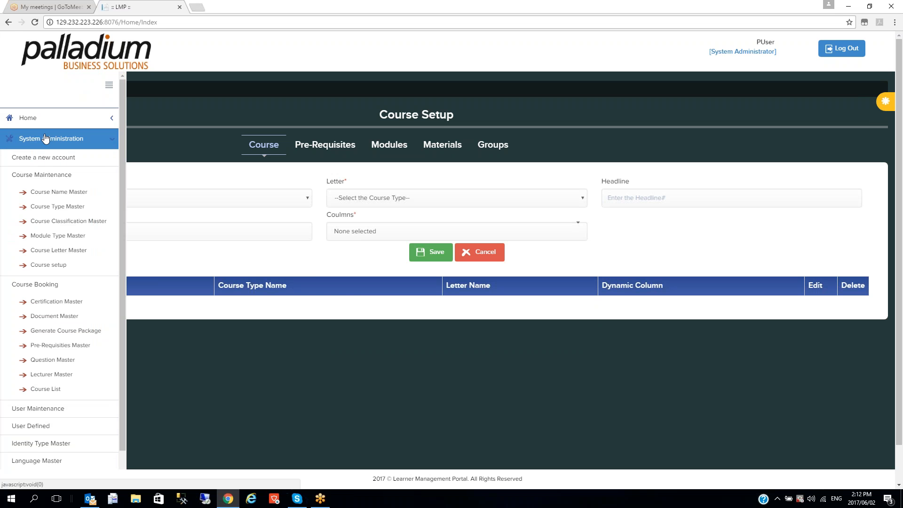
left_click_drag(120, 154, 129, 280)
left_click(58, 371)
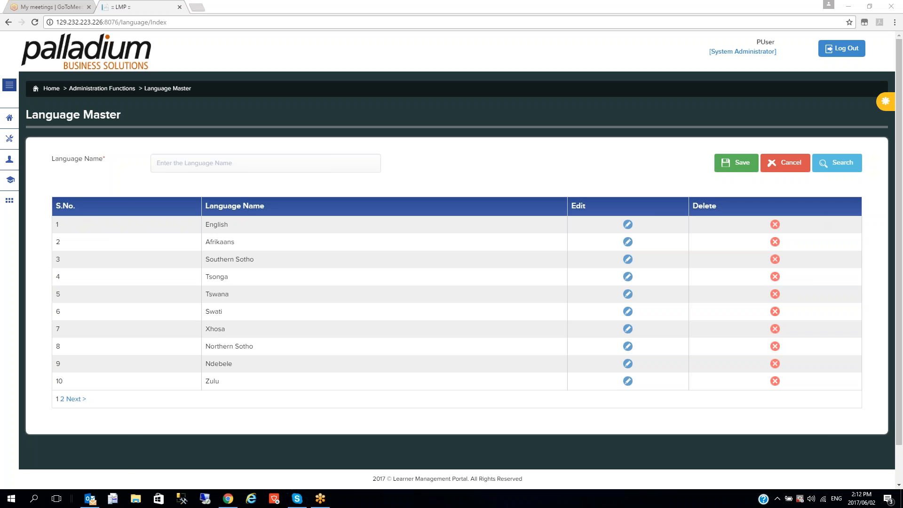
Open the Identity Type Master page listing Passport, South African ID and Drivers Licence
left_click(9, 138)
left_click_drag(122, 277, 128, 353)
left_click(43, 355)
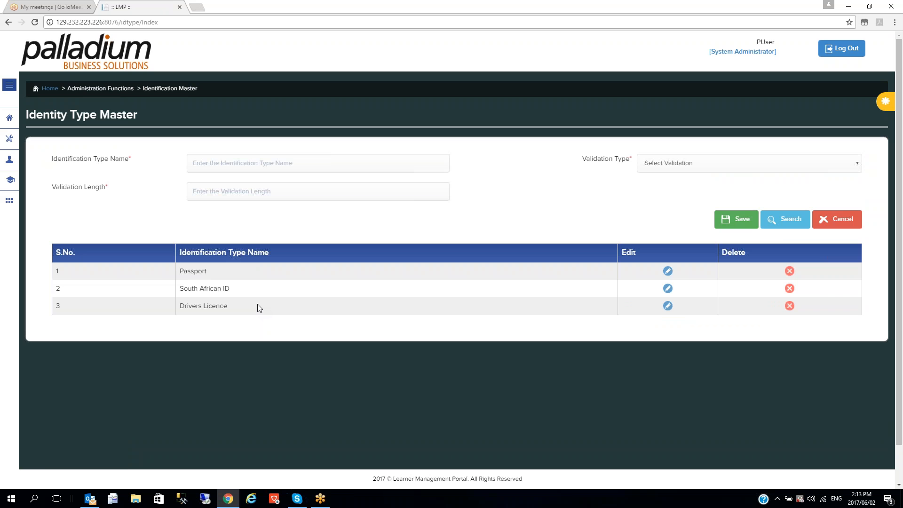
Open Venue Master to view SAIW Johannesburg - Room 7 with 30 seats
left_click(9, 138)
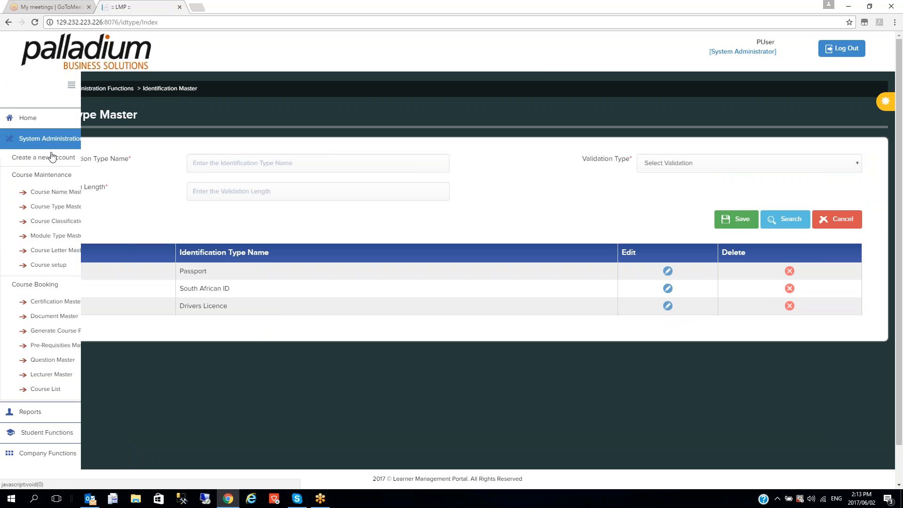
left_click_drag(122, 265, 132, 359)
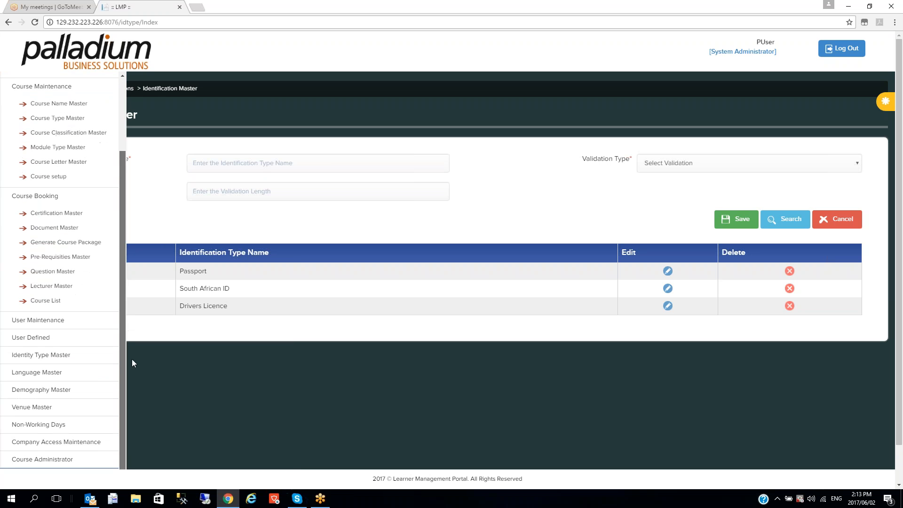
left_click(46, 417)
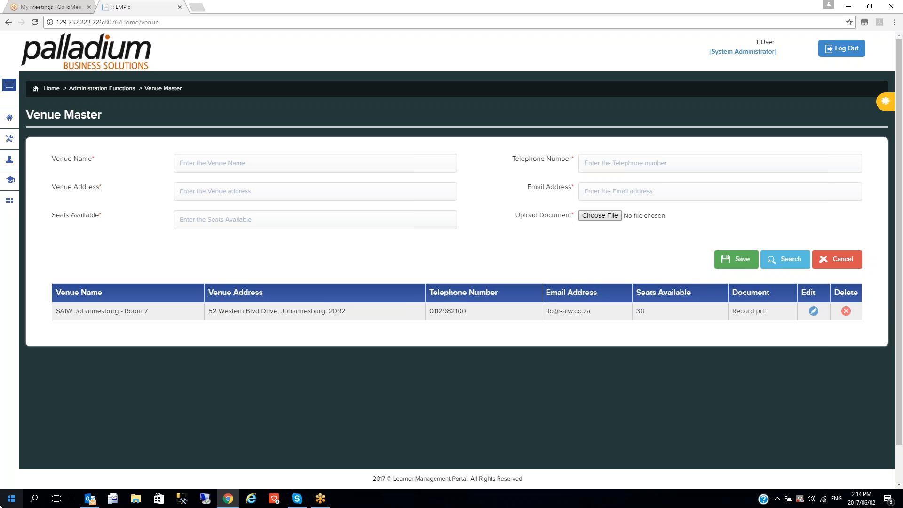
left_click(600, 215)
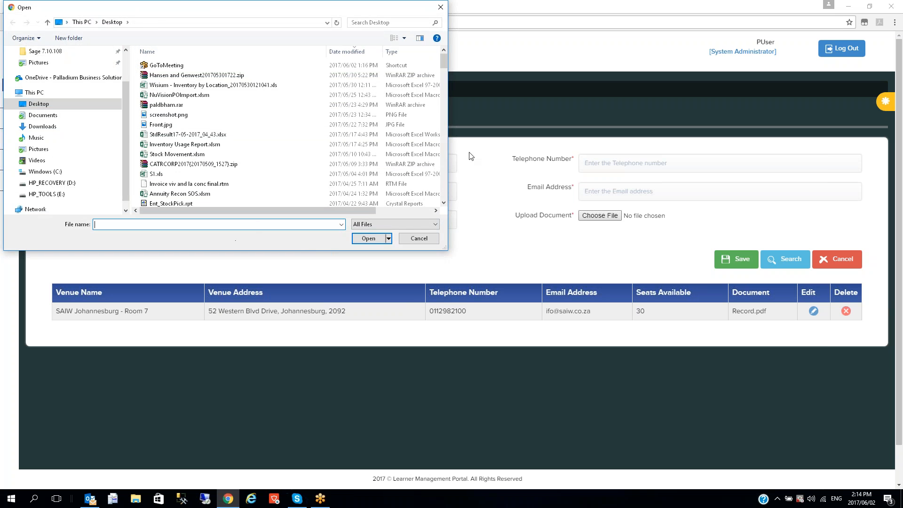
left_click(433, 241)
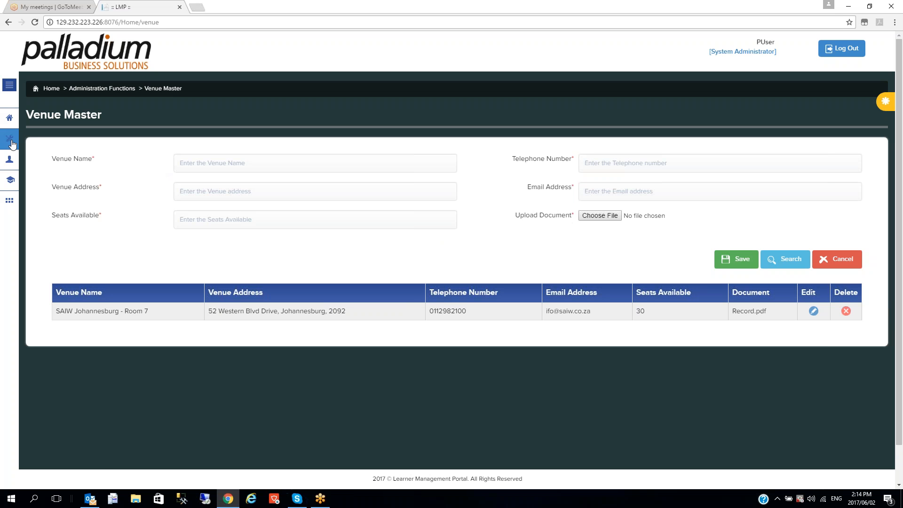
Open Non-Working Days under System Administration, showing Christmas and Day of Good Will
left_click(11, 124)
left_click(35, 173)
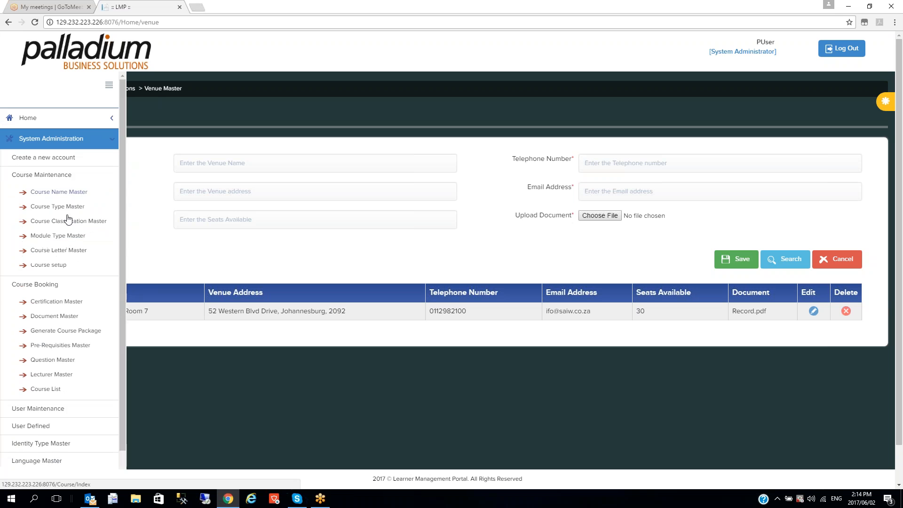
left_click_drag(121, 210, 135, 325)
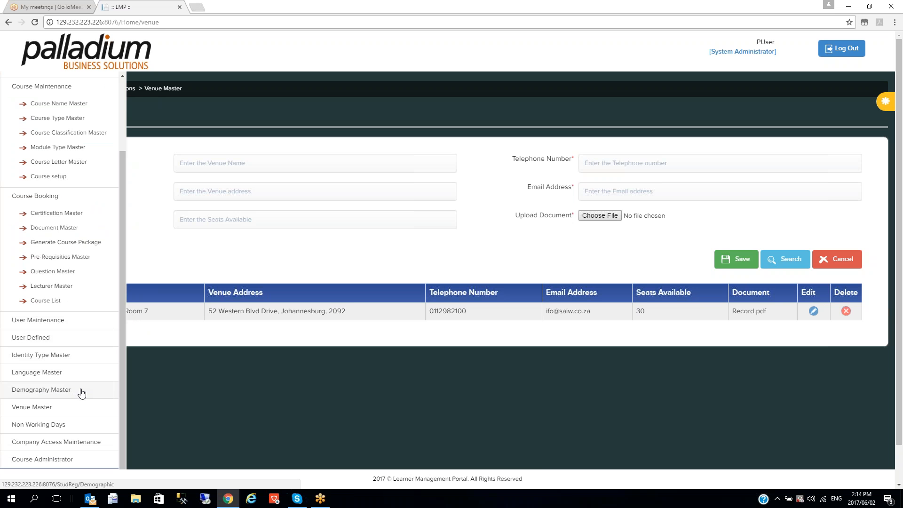
left_click(47, 424)
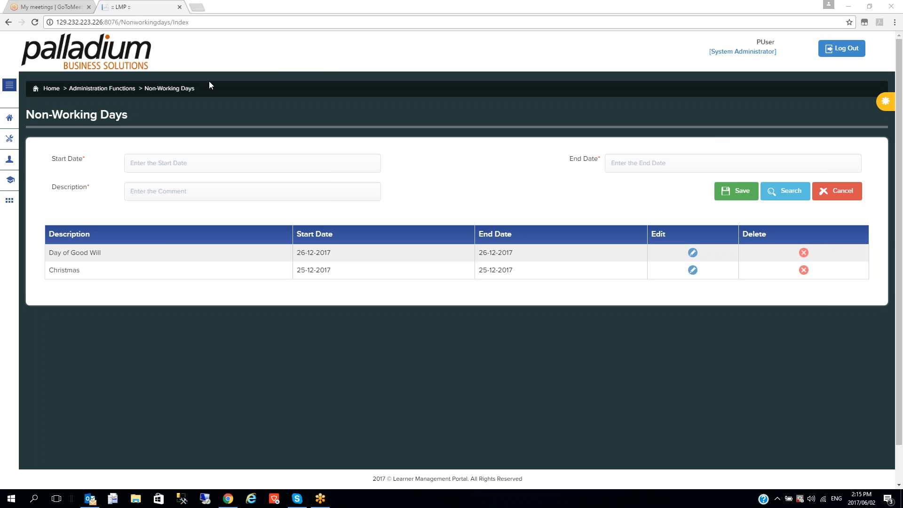
Log out of the administrator account and start a new Student registration
left_click(852, 52)
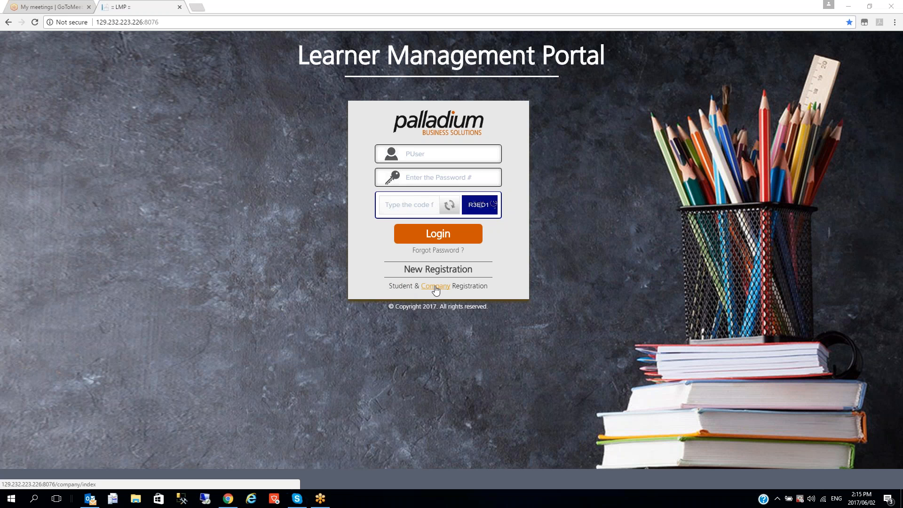
left_click(407, 292)
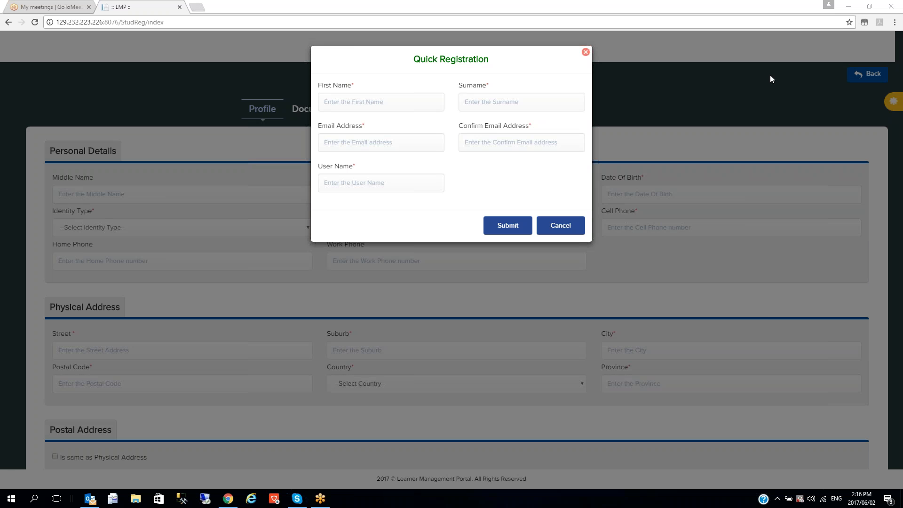
Enter the student's first name, surname, e-mail address and matching confirmation e-mail
left_click(365, 108)
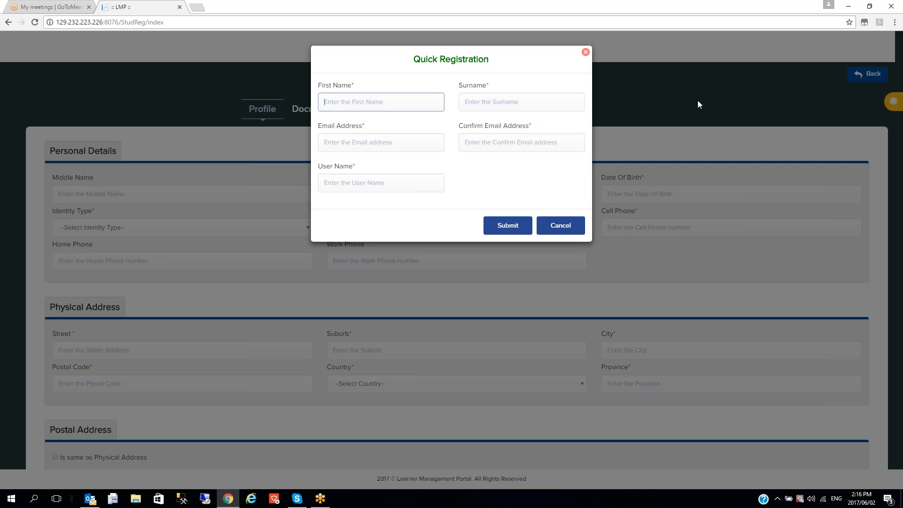
key("Tab")
left_click(373, 138)
key("Tab")
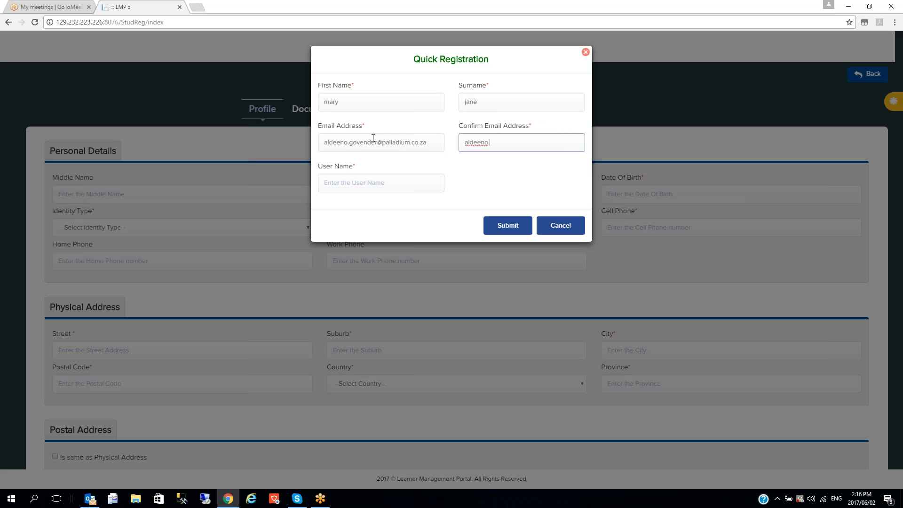
Fill in the student's user name and submit the Quick Registration
left_click(341, 183)
type("maryj")
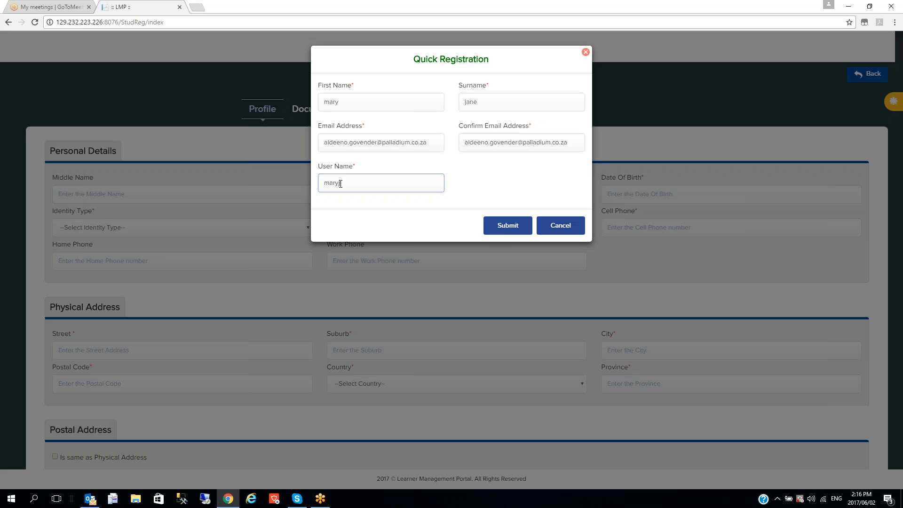
left_click(510, 230)
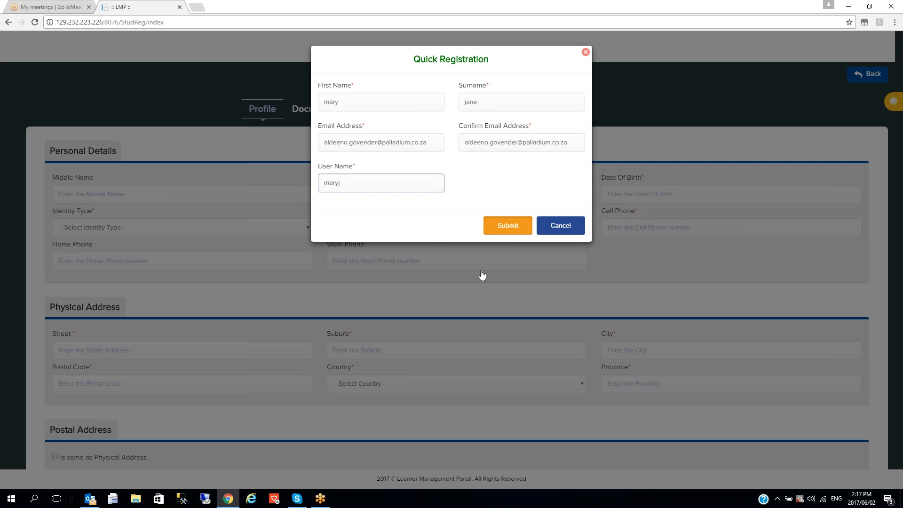
left_click(507, 228)
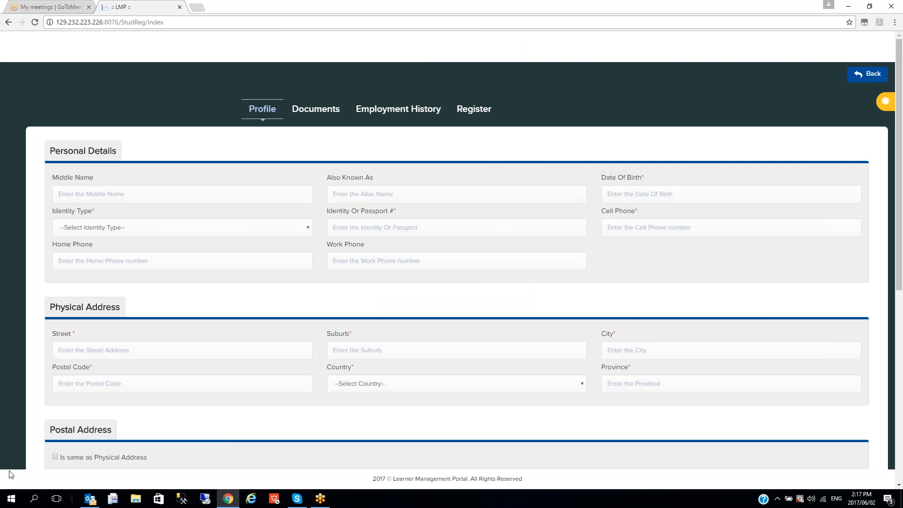
Switch to Outlook and open the Palladium New Student Registration message from the Inbox
left_click(89, 498)
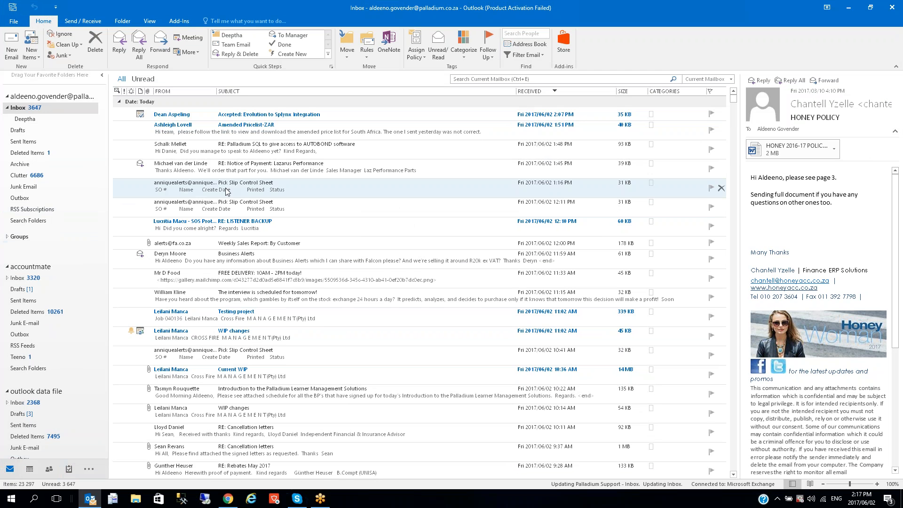
double_click(235, 122)
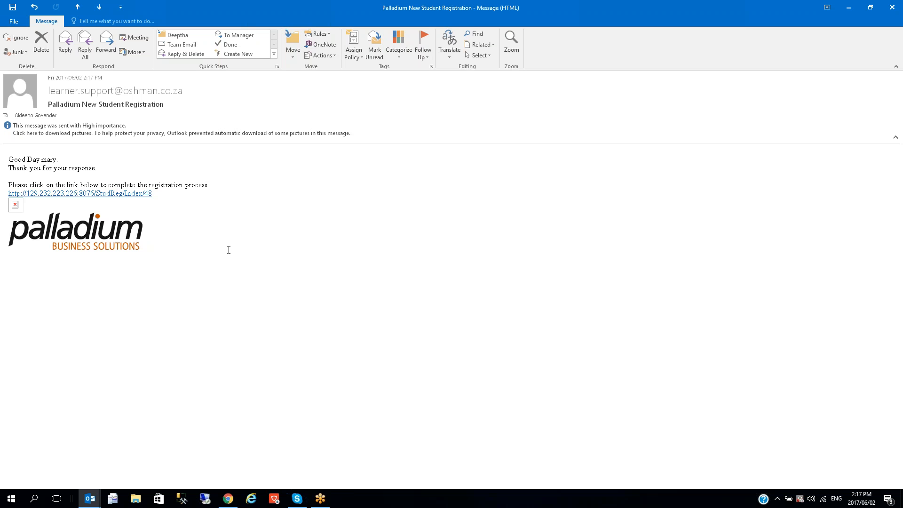
Follow the registration link, then return to the pre-filled student profile form
left_click(136, 193, "ctrl")
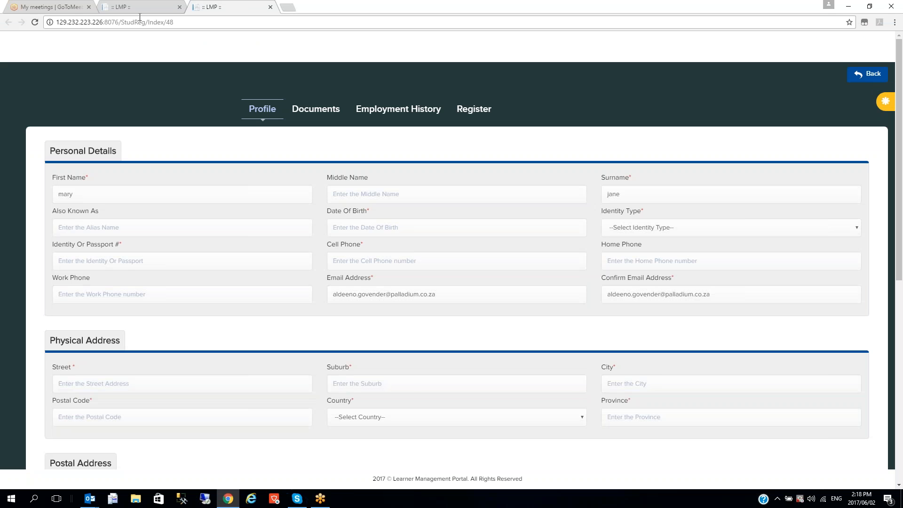
left_click(140, 9)
left_click(221, 8)
left_click(369, 229)
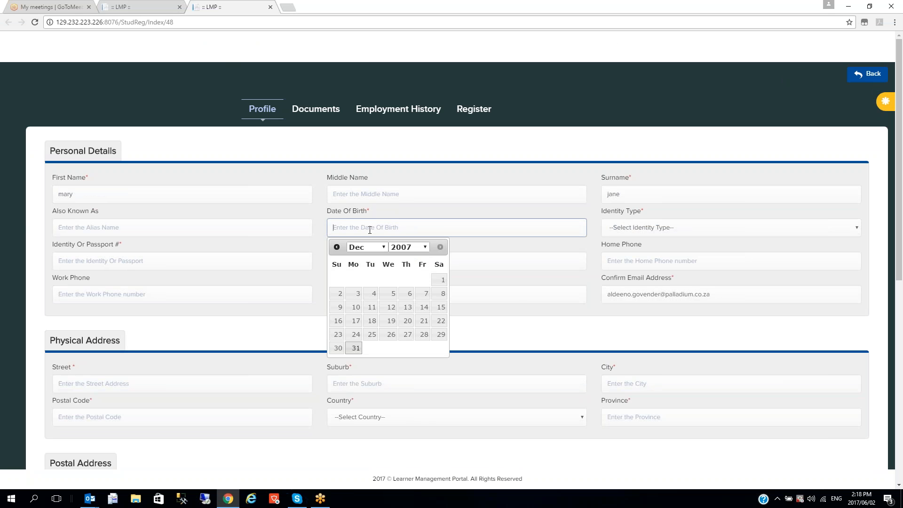
left_click(409, 247)
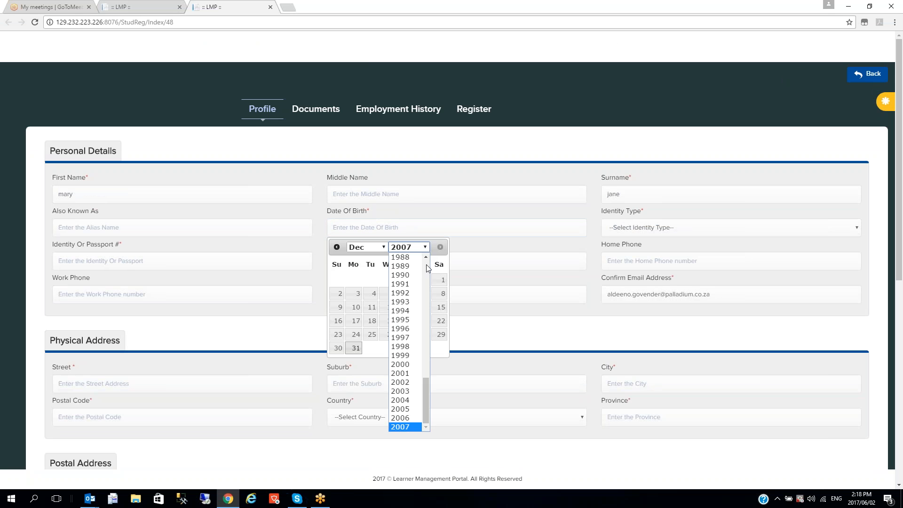
left_click(428, 268)
left_click(400, 333)
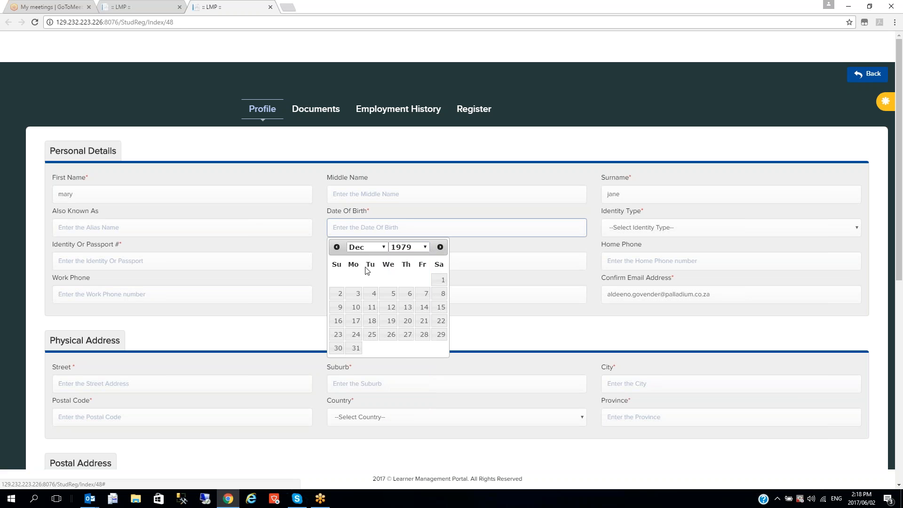
left_click(336, 246)
left_click(335, 247)
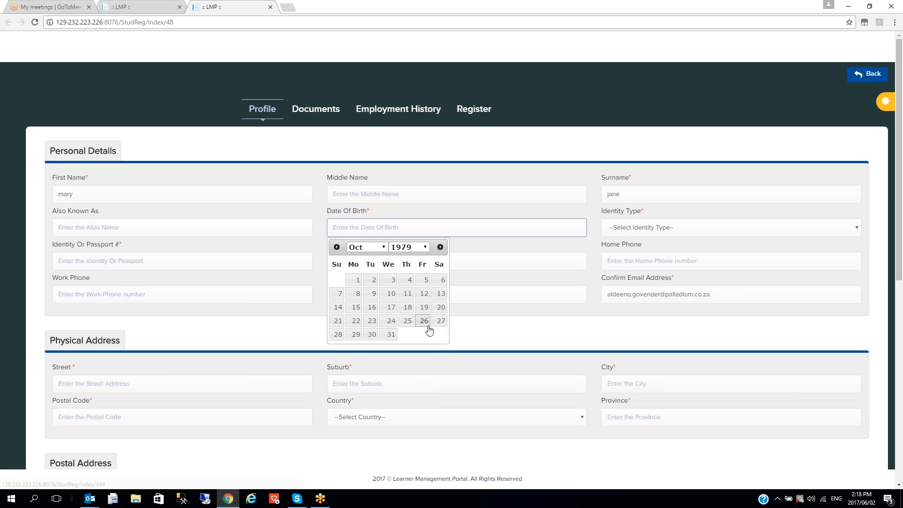
left_click(338, 333)
Choose South African ID as the identity type and enter the student's ID number
left_click(629, 228)
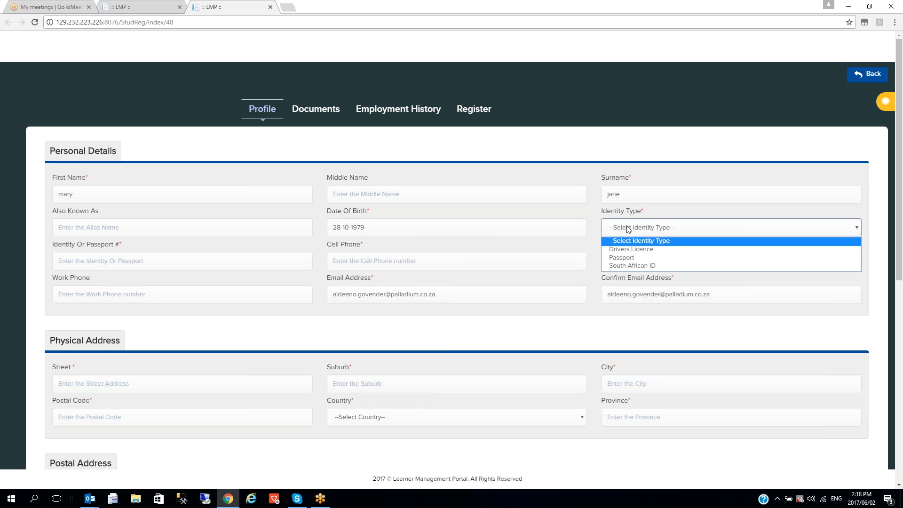
left_click(629, 264)
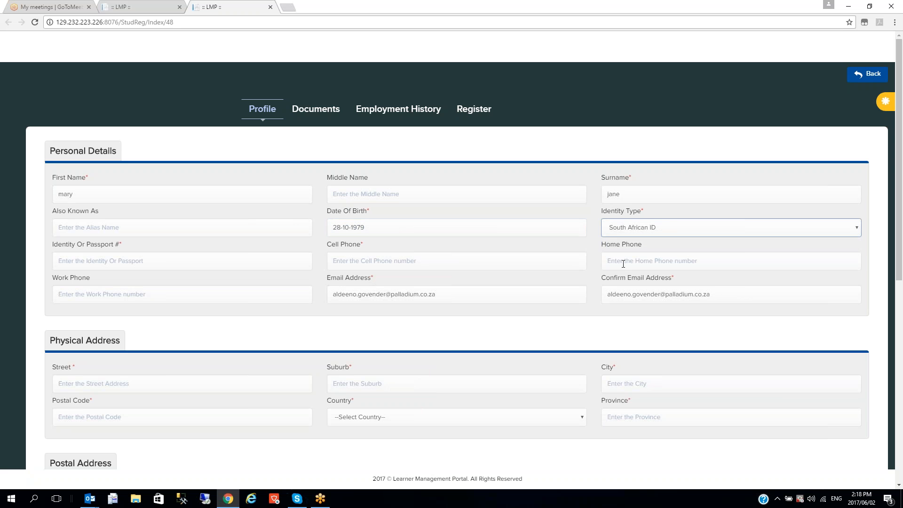
left_click(225, 262)
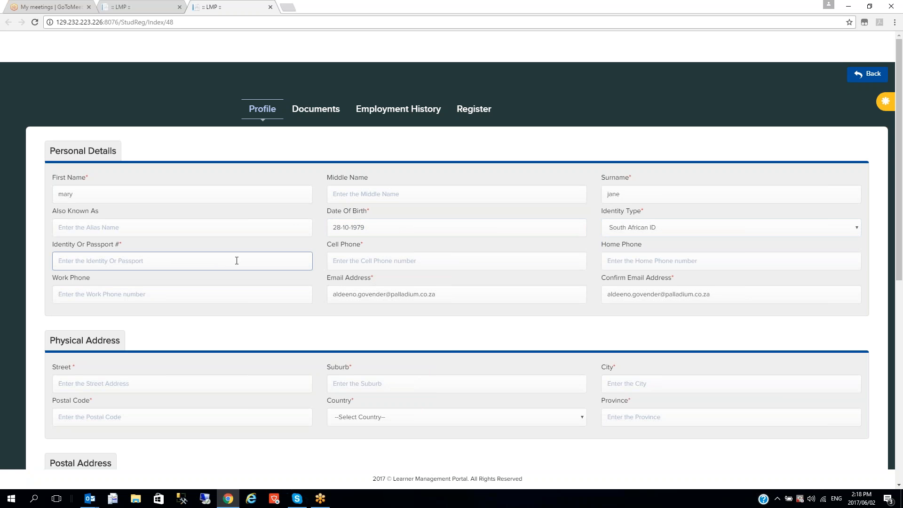
Enter the student's cell phone number, passing over Home Phone and Email Address
left_click(373, 258)
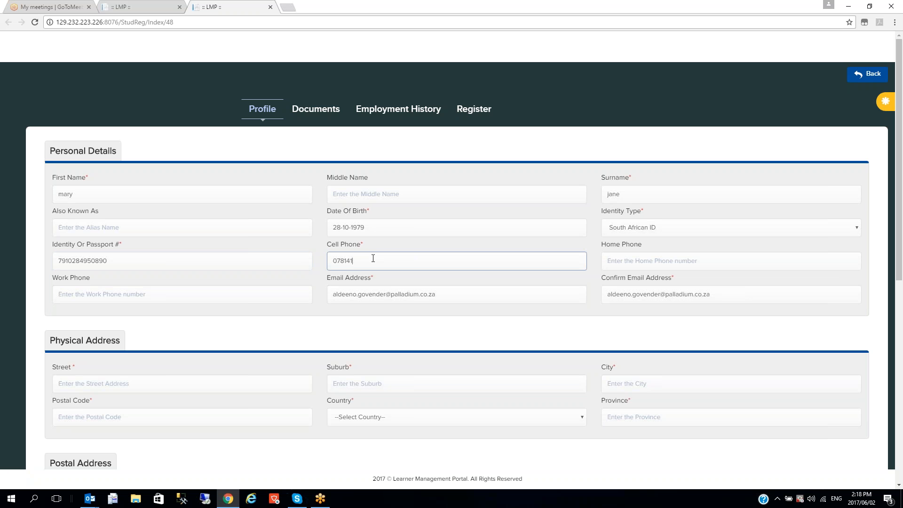
left_click(650, 260)
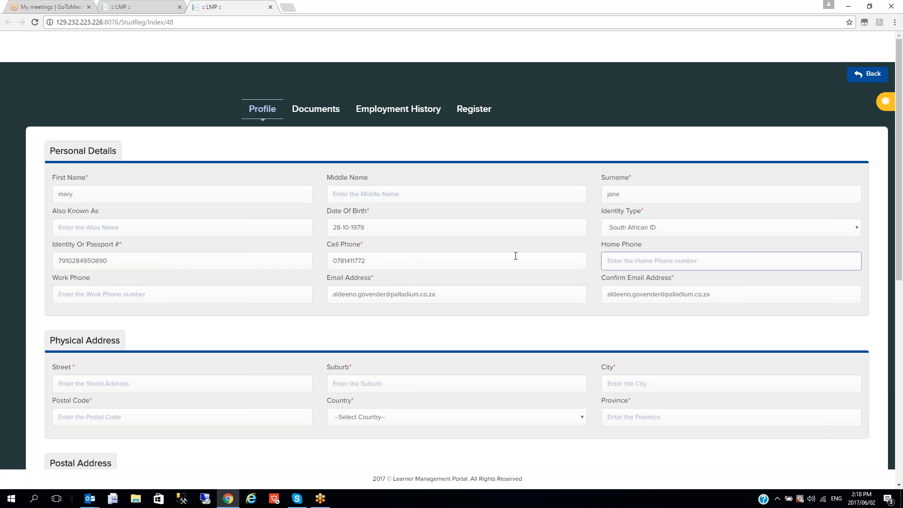
left_click(363, 297)
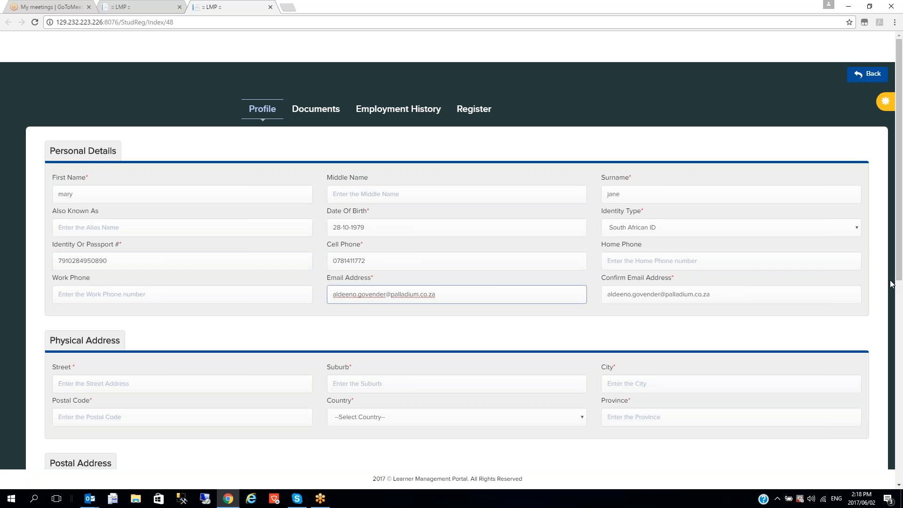
left_click_drag(900, 272, 899, 385)
Enter the street, suburb, city and postal code of the student's physical address
left_click(179, 171)
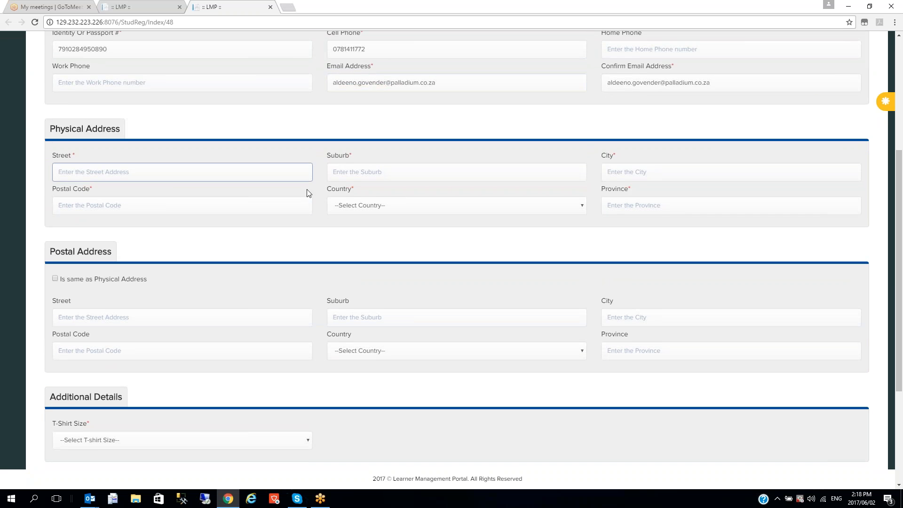
key("Tab")
type("Fourways")
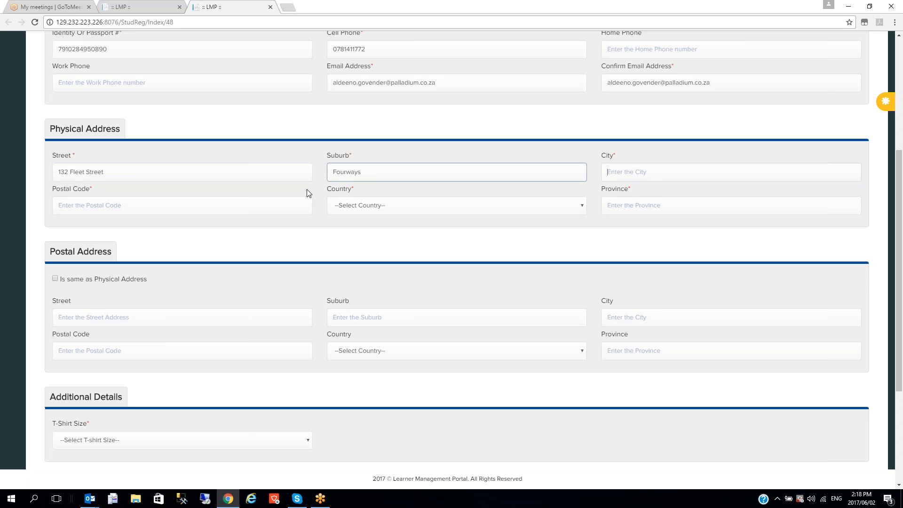
key("Tab")
type("Johannen")
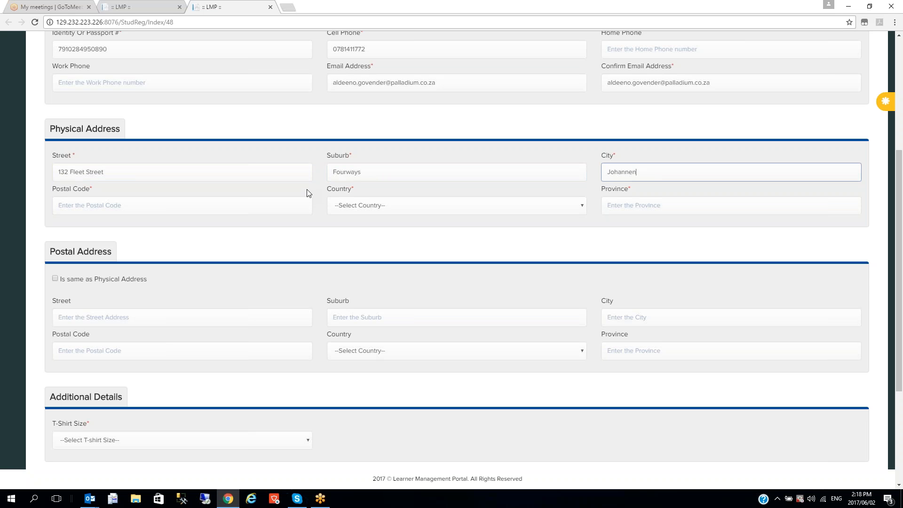
key("BackSpace")
type("sburg")
left_click(237, 203)
type("2118")
Set country South Africa and province Gauteng, and make the postal address match
left_click(353, 206)
type("south Africa")
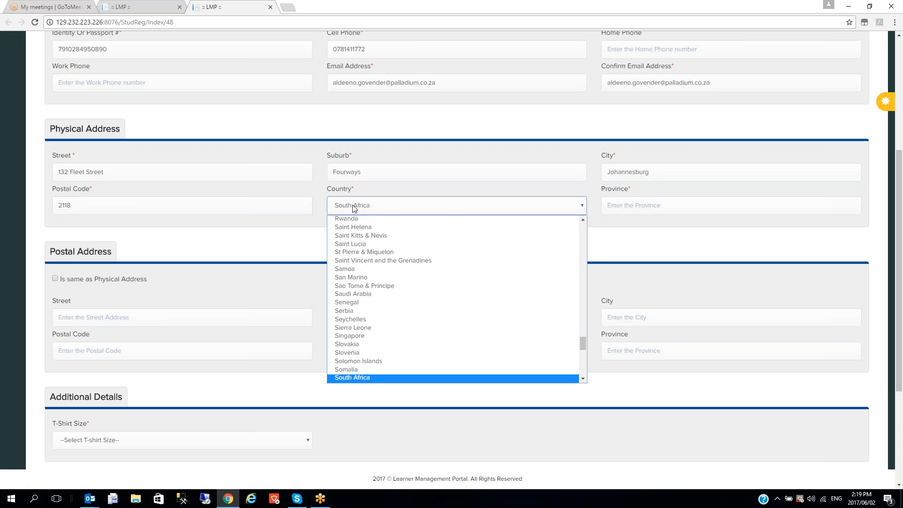
left_click(376, 378)
left_click(664, 207)
type("Ga")
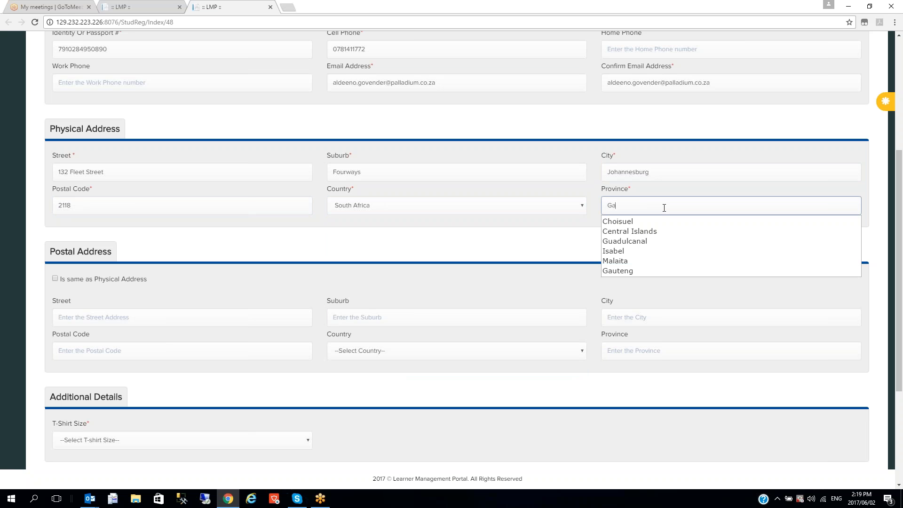
type("uteng")
left_click(644, 272)
left_click(55, 279)
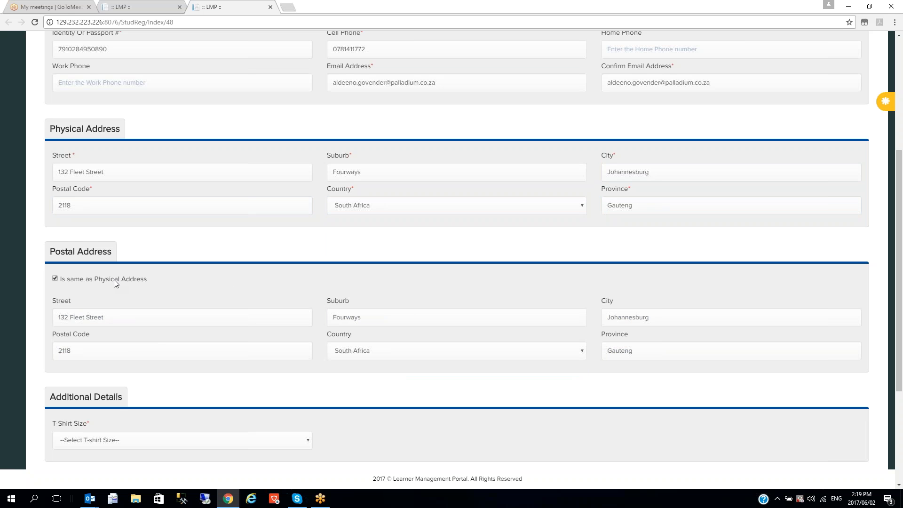
left_click_drag(900, 267, 901, 374)
Set T-shirt Small, home language English, nationality South African, marital status Married, gender Female
left_click(215, 269)
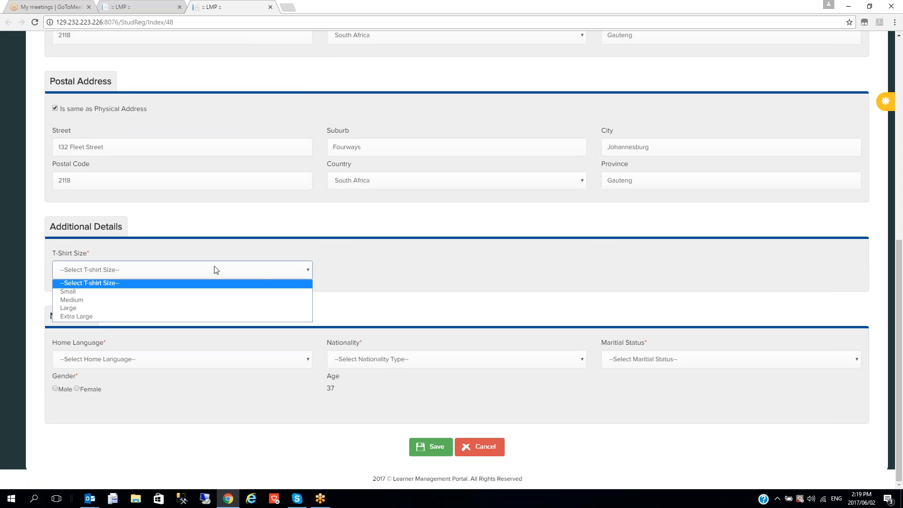
left_click(123, 291)
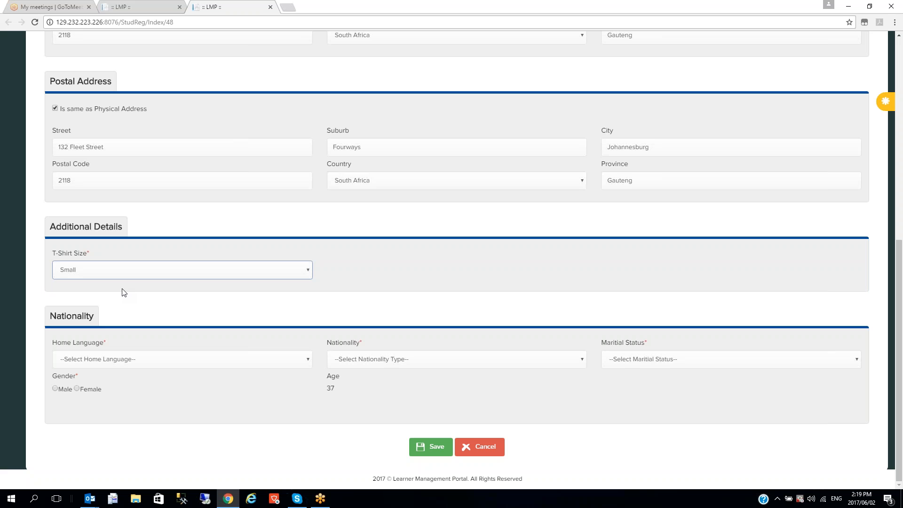
left_click(151, 362)
left_click(131, 388)
left_click(379, 364)
key("s")
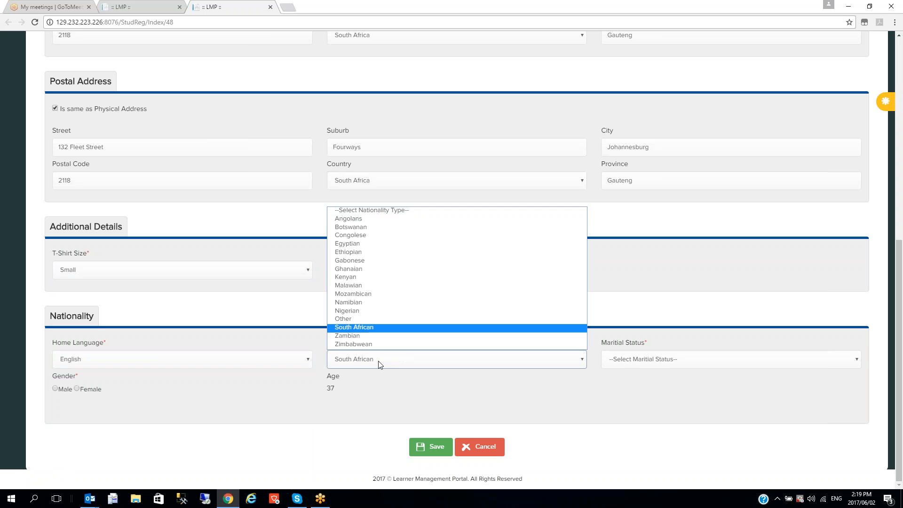
left_click(378, 327)
left_click(651, 361)
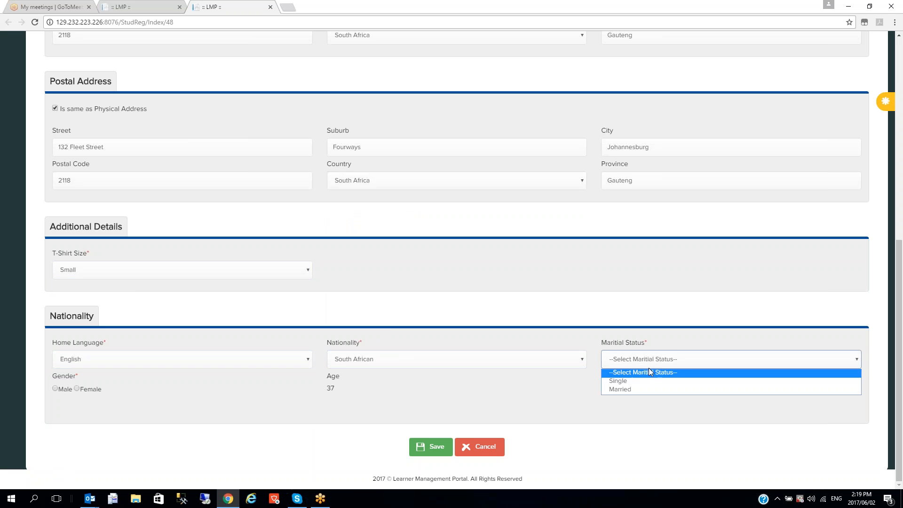
left_click(641, 389)
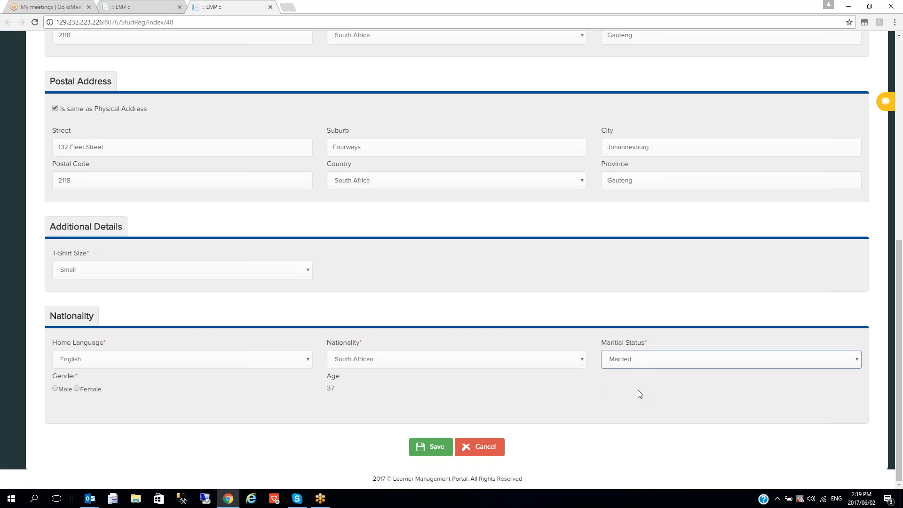
left_click(77, 388)
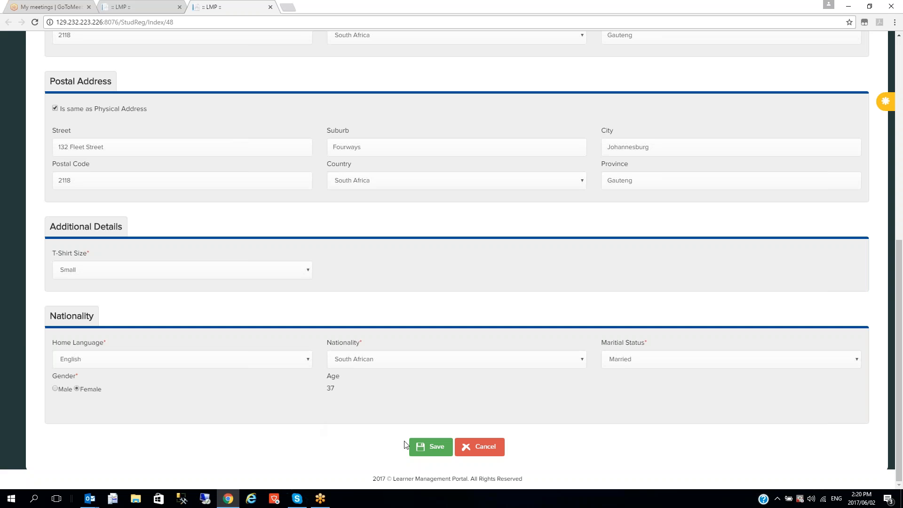
Save the student profile to move on to the Documents tab
left_click(438, 451)
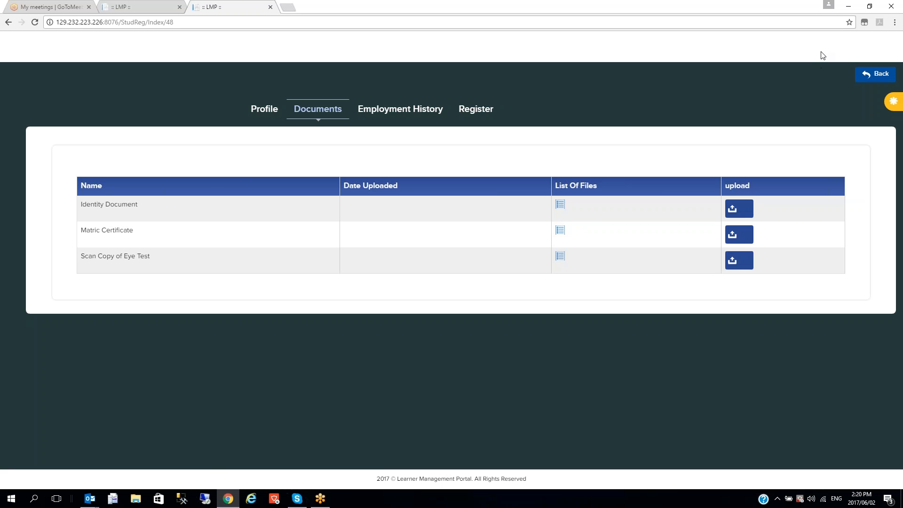
Upload download.jpg with document type Identity Document and save it
left_click(741, 209)
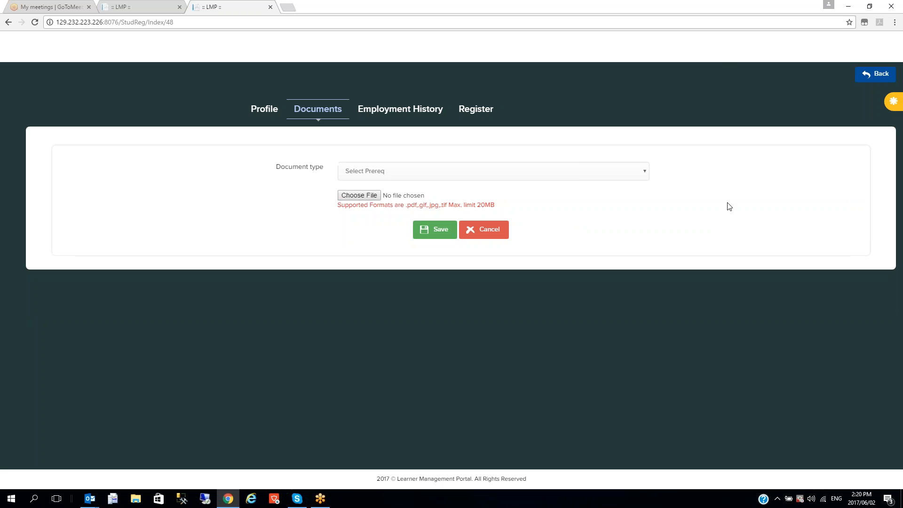
left_click(590, 174)
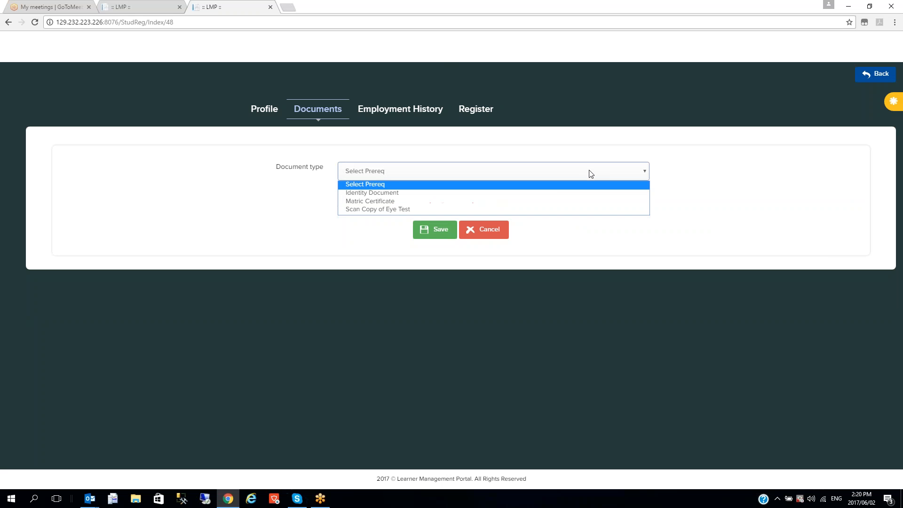
left_click(551, 192)
left_click(377, 195)
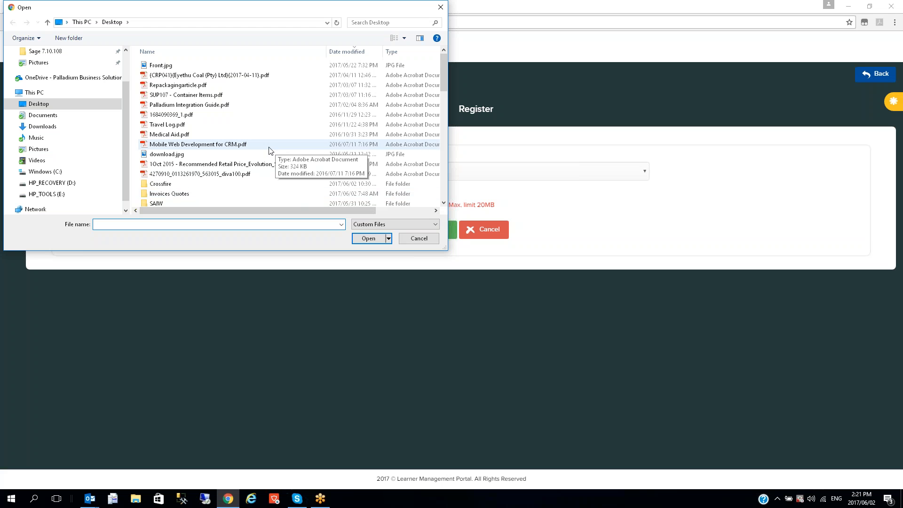
left_click_drag(298, 210, 280, 215)
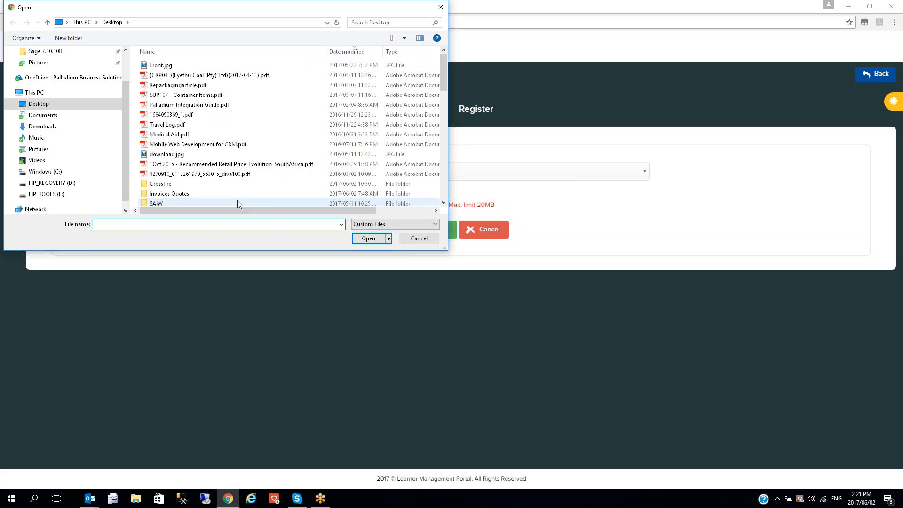
scroll(269, 204, "down", 1)
left_click_drag(309, 213, 277, 203)
double_click(164, 132)
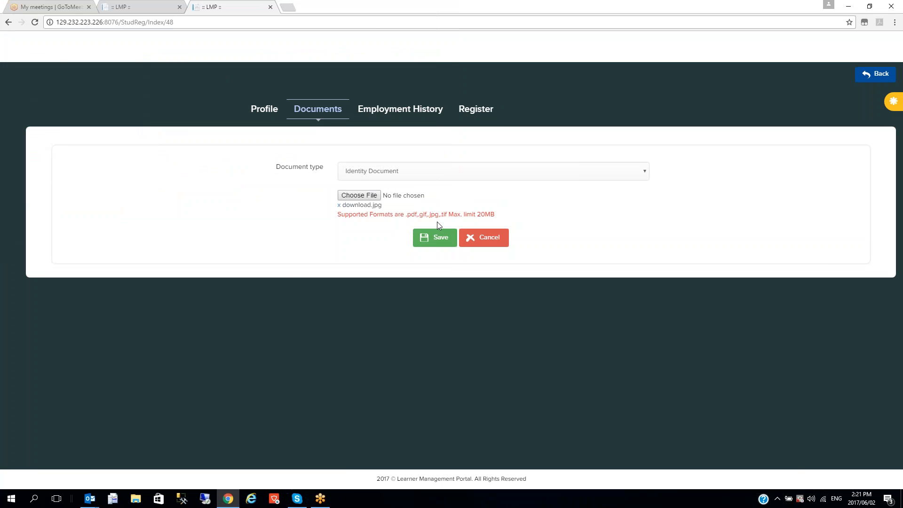
left_click(439, 239)
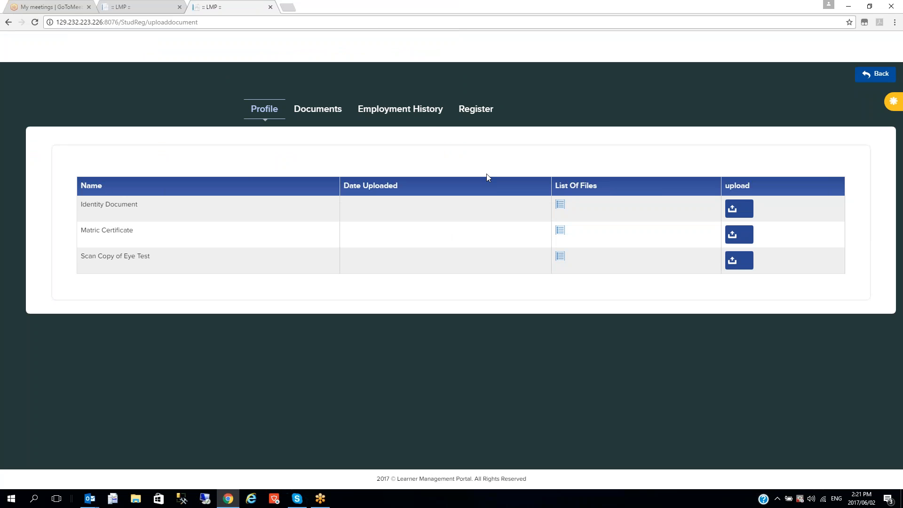
Open the Employment History tab and place the cursor in the employer name field
left_click(385, 115)
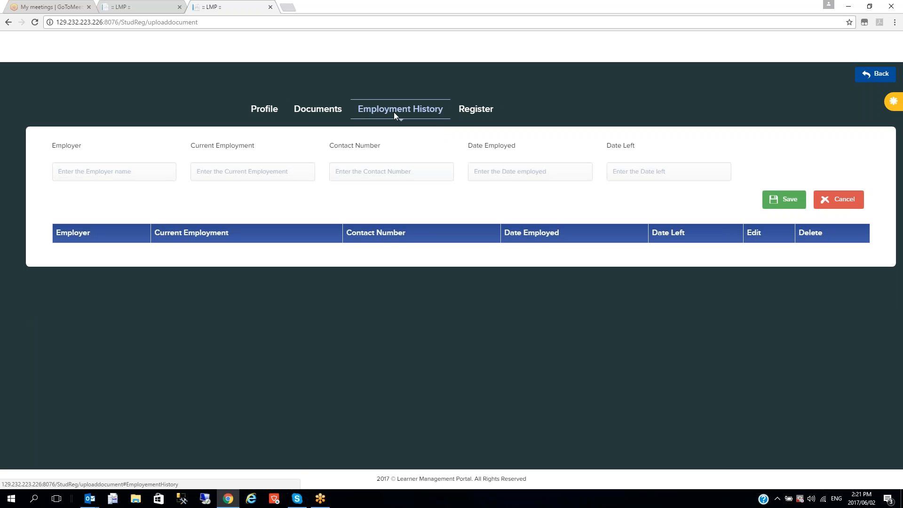
left_click(76, 177)
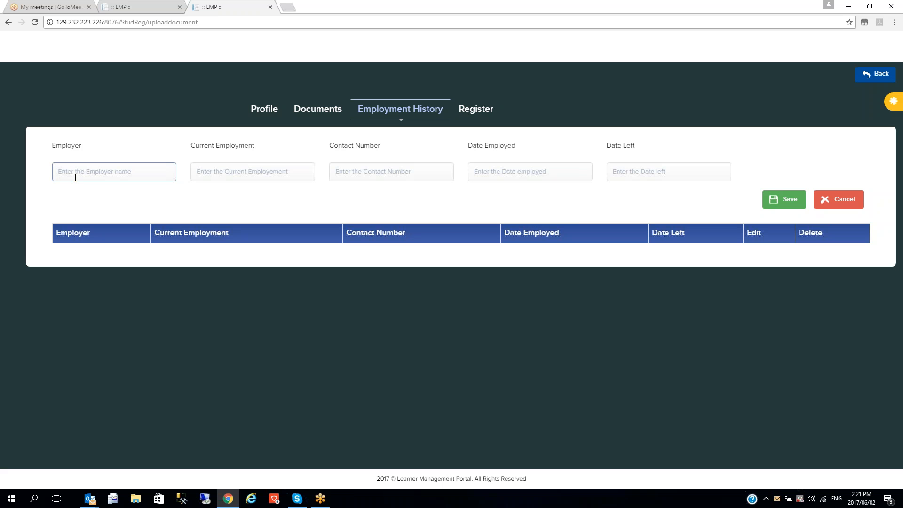
On the Register tab, enter a user name and matching password, then Verify and Save
left_click(472, 109)
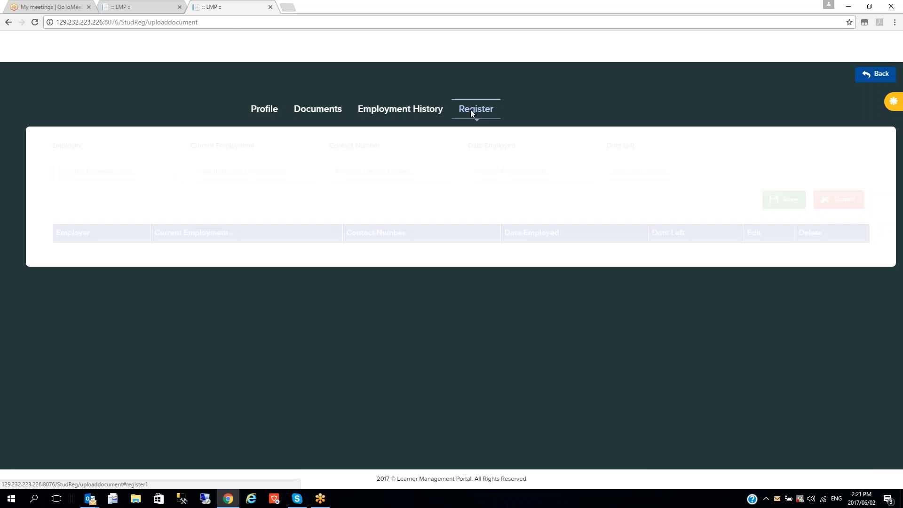
left_click(285, 156)
type("maryj")
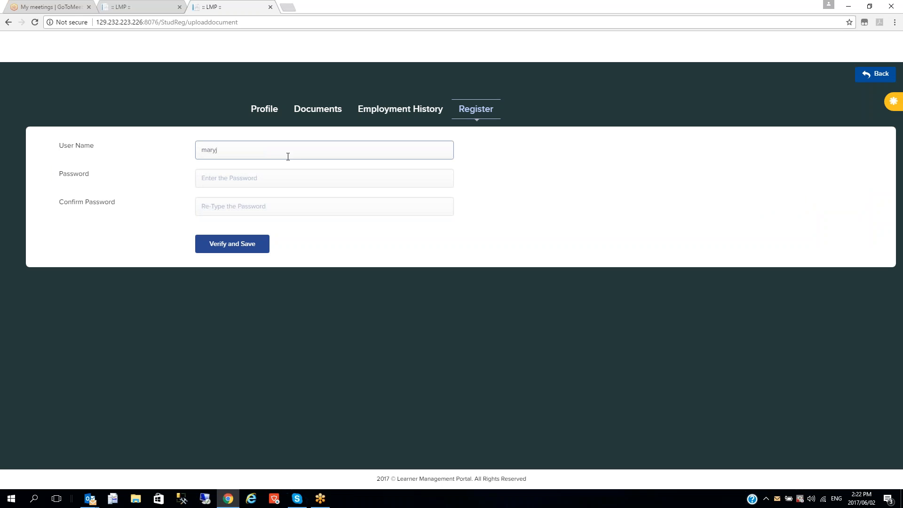
key("Tab")
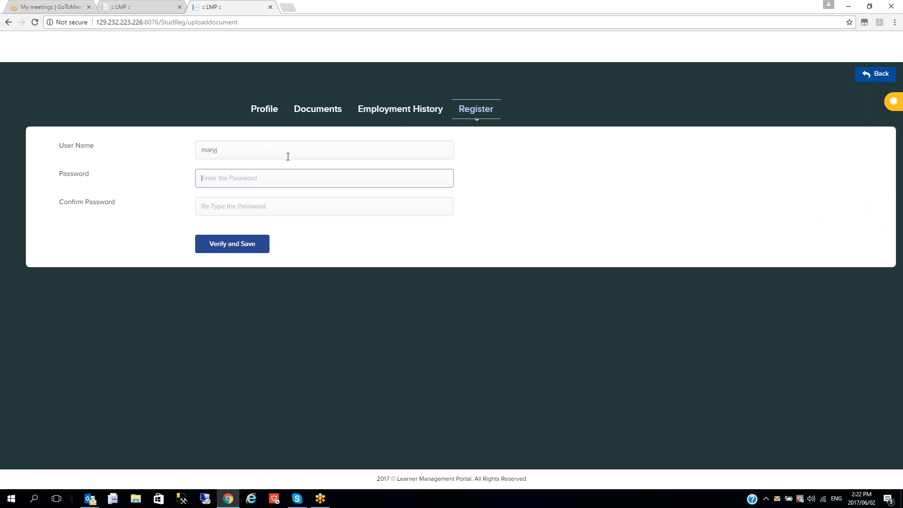
type("P")
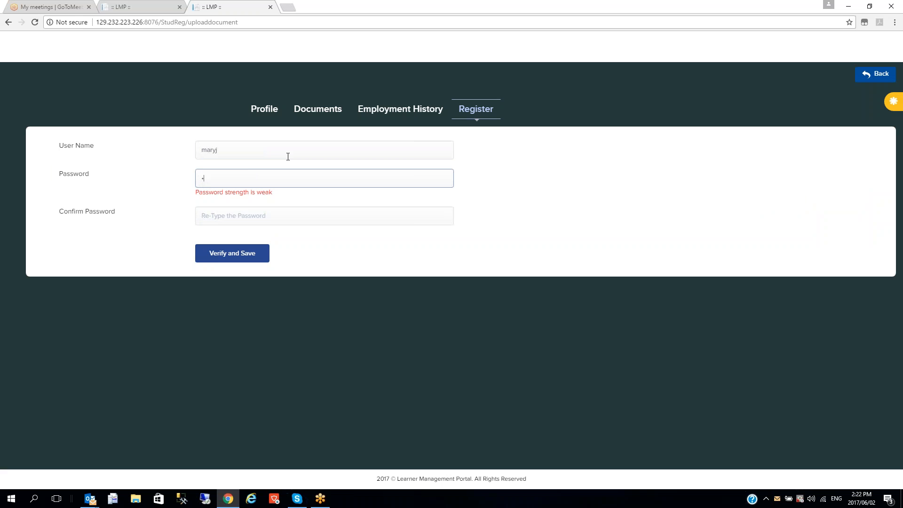
type("•••••••")
key("Tab")
type("••••••••")
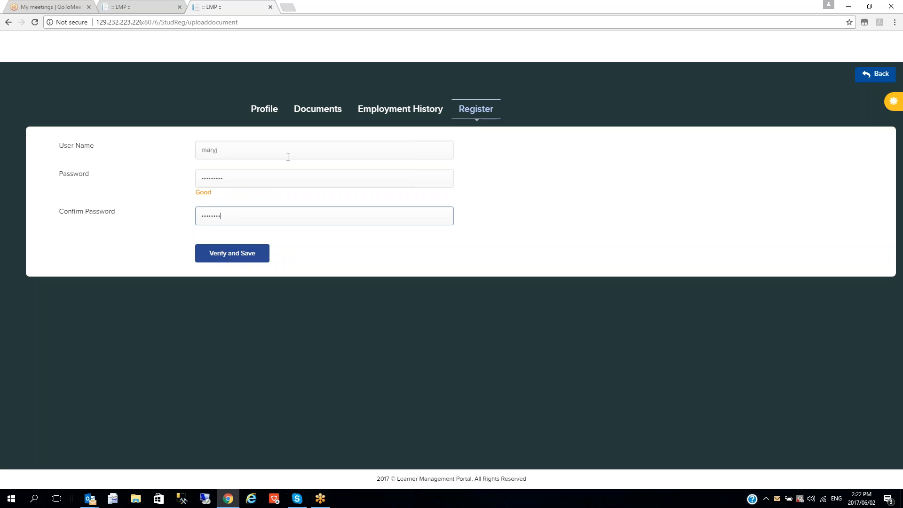
left_click(222, 254)
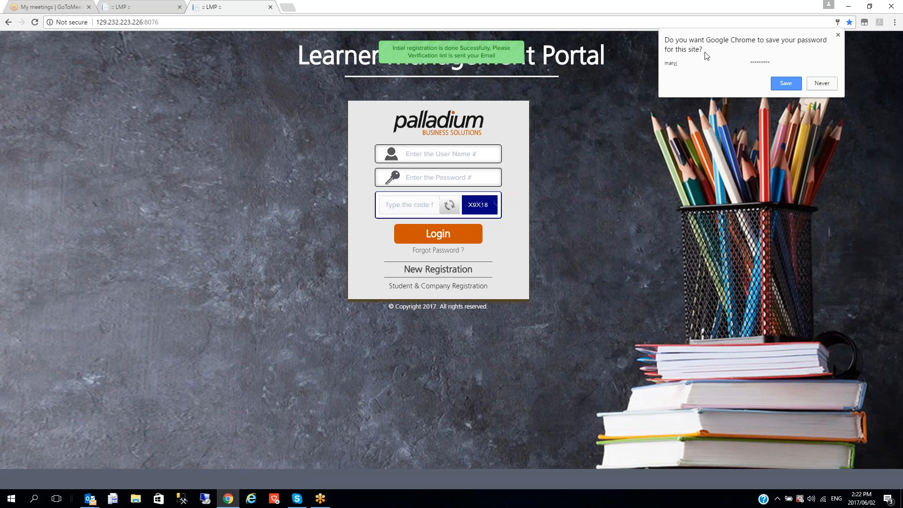
Log in with the administrator user name and password, declining Chrome's save-password prompts
left_click(821, 83)
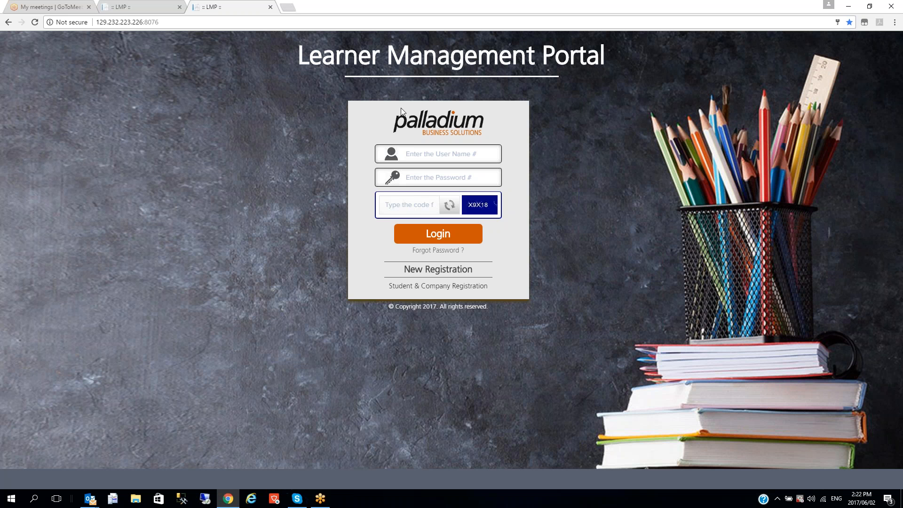
left_click(460, 154)
type("PUser")
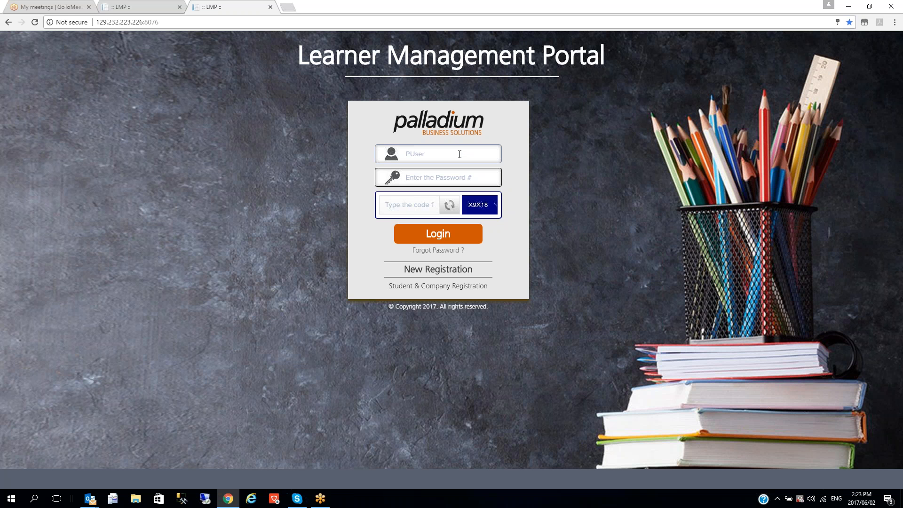
key("Tab")
type("•")
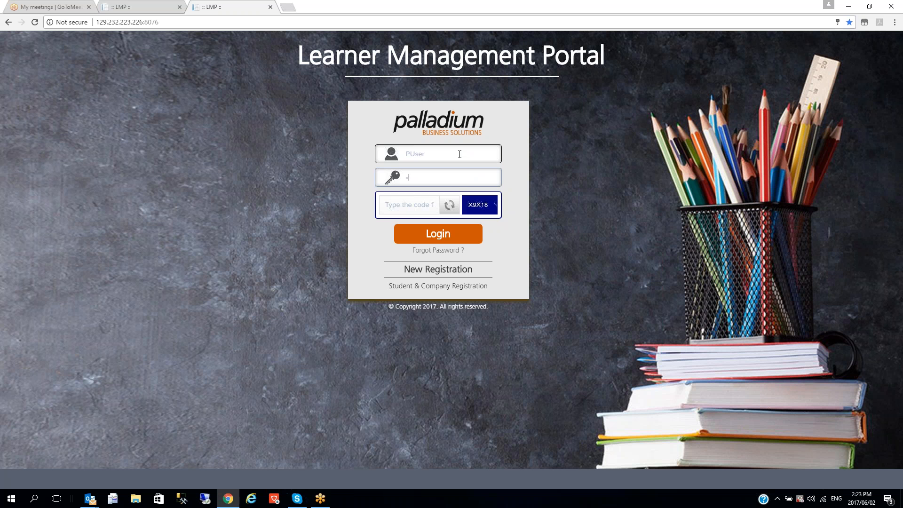
type("••••••")
type("X")
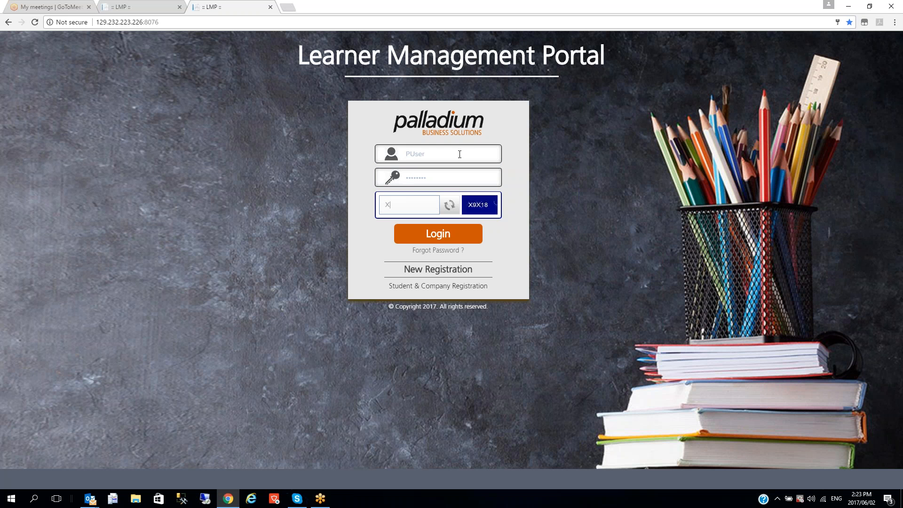
type("9X18")
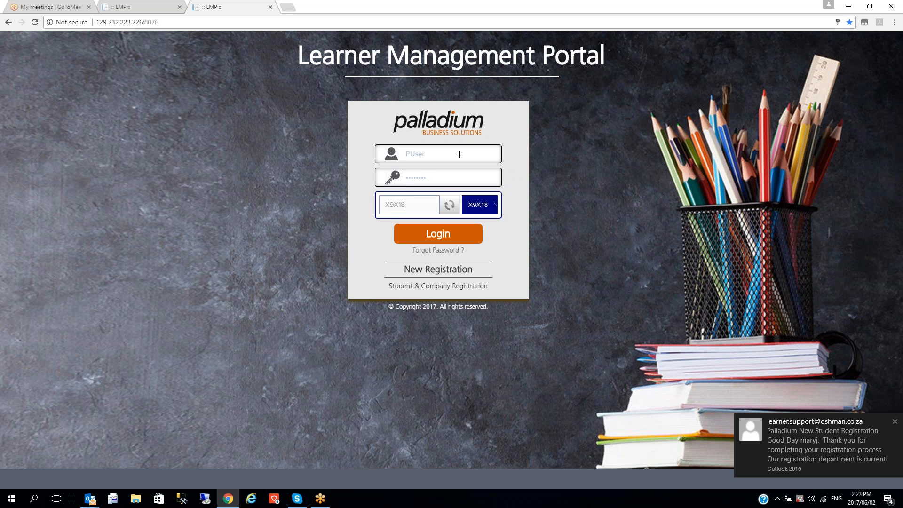
key("Return")
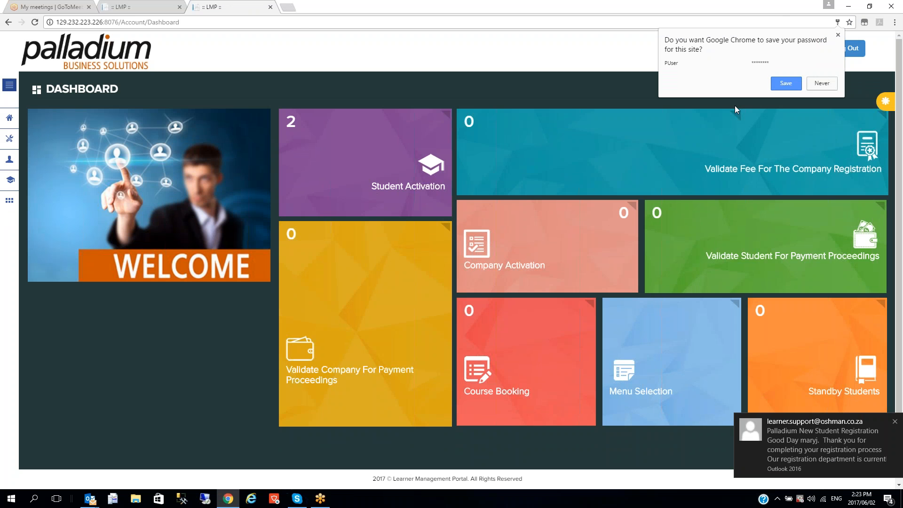
left_click(822, 84)
left_click(818, 440)
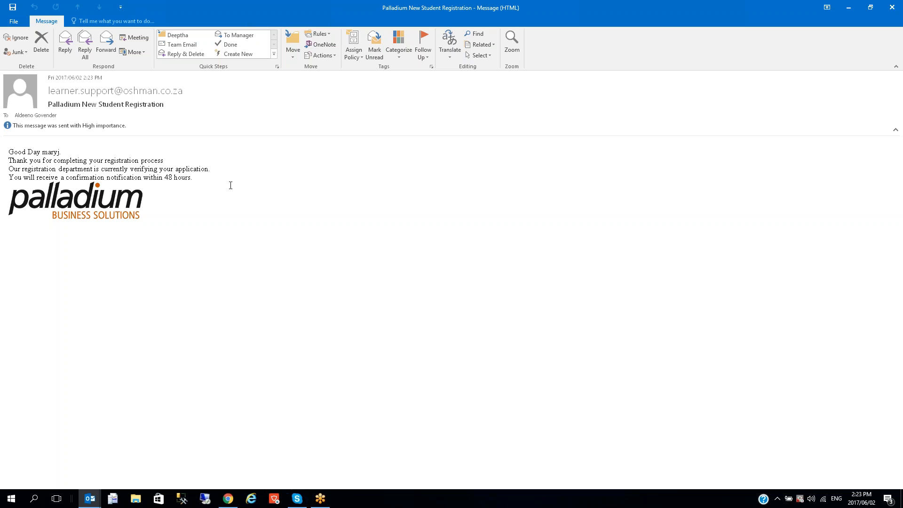
left_click(891, 7)
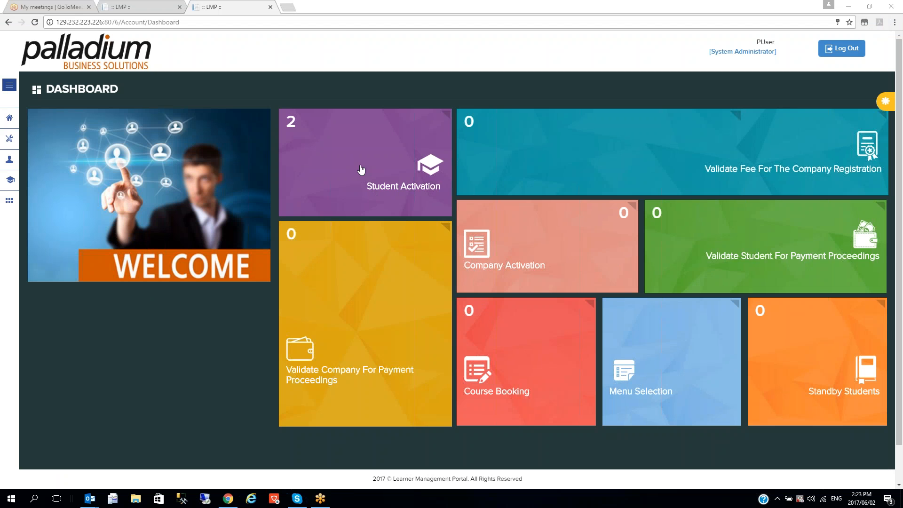
Open Student Activation and scroll through the pending student's details
left_click(402, 185)
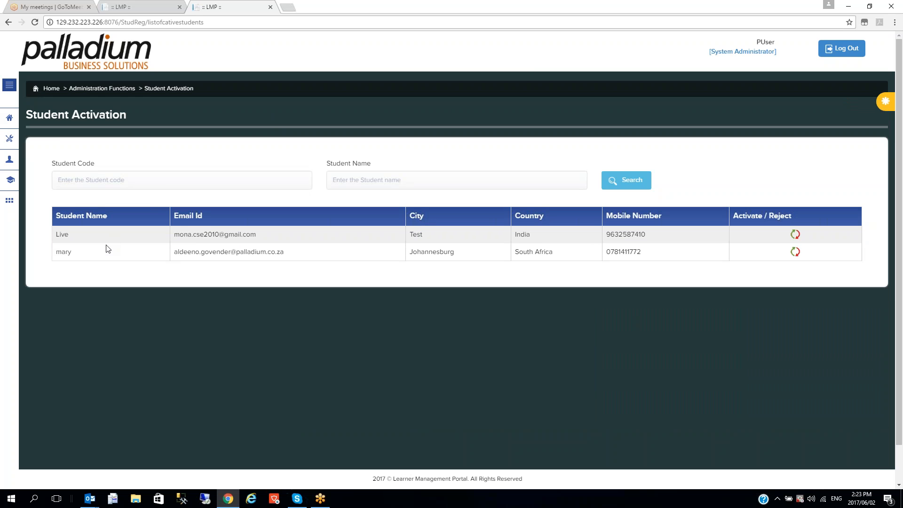
left_click(795, 251)
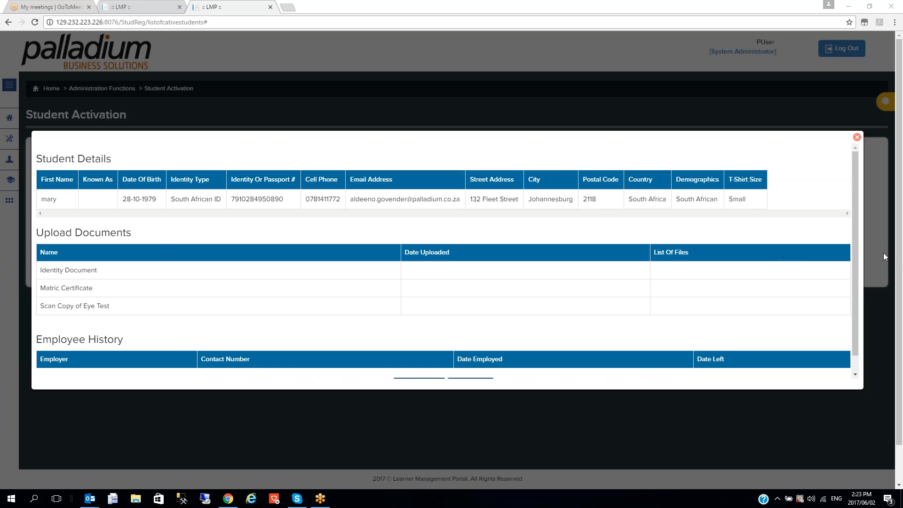
scroll(856, 256, "down", 1)
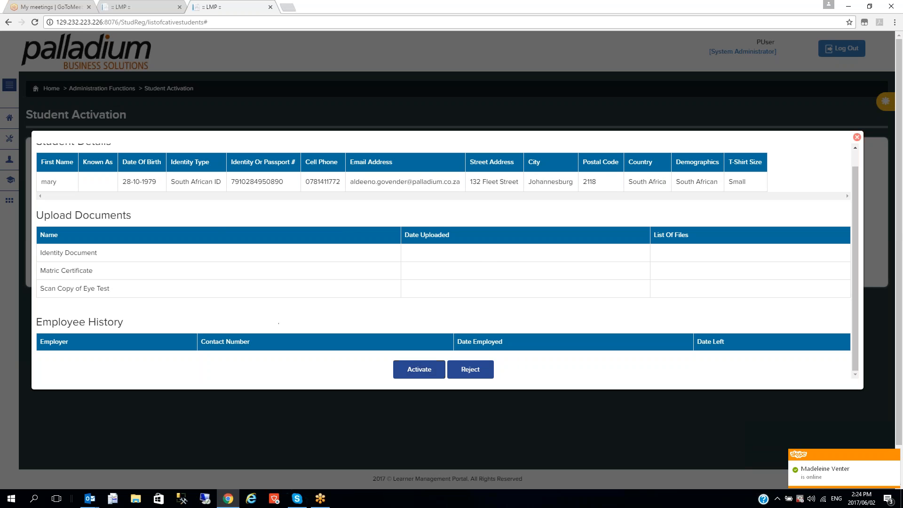
Activate the newly registered student and confirm OK on the activation prompt
left_click(426, 374)
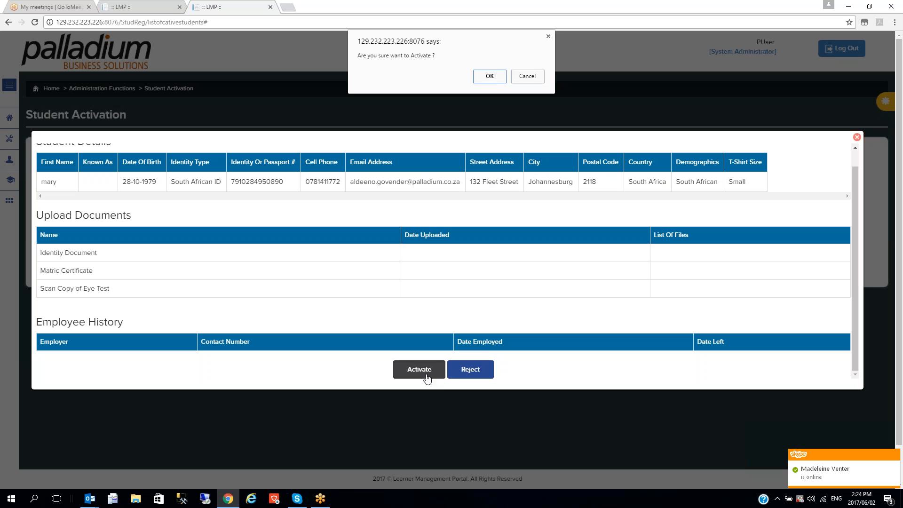
left_click(482, 78)
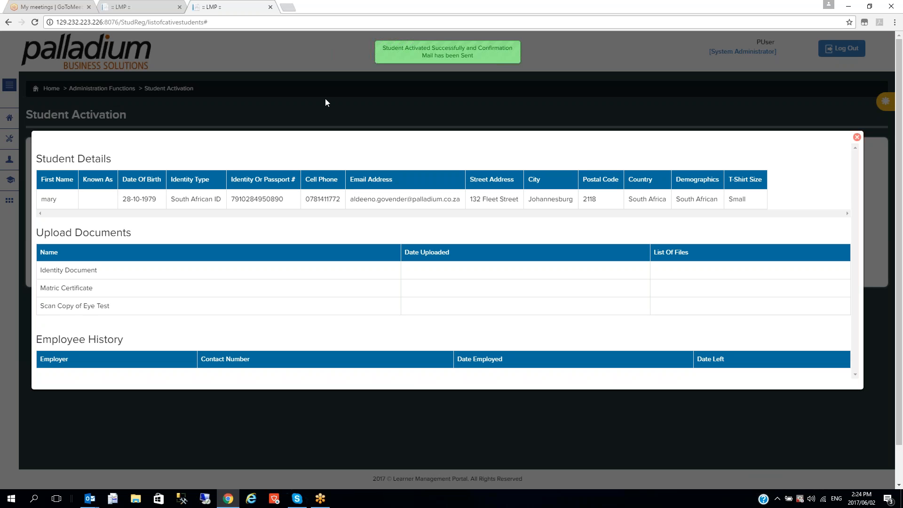
Close both portal tabs, minimize Chrome and close the open Outlook message window
left_click(271, 7)
left_click(180, 7)
left_click(848, 6)
left_click(891, 7)
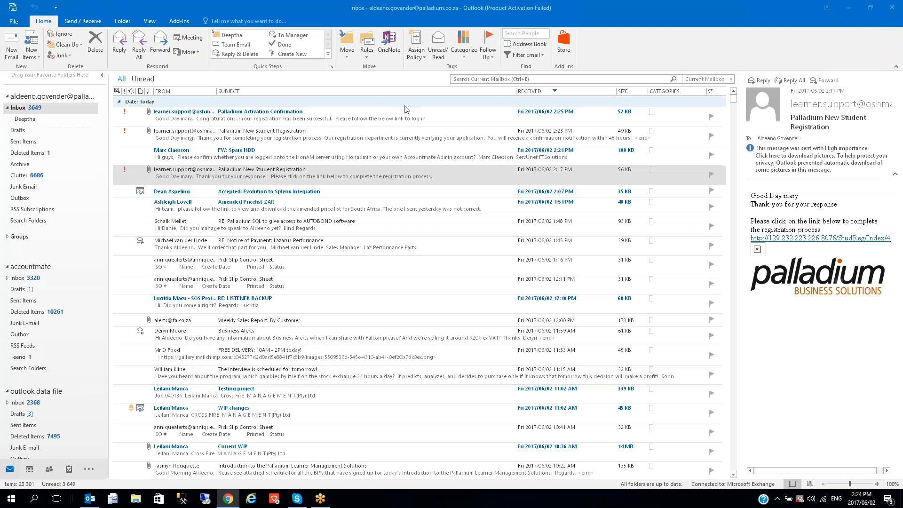
Open the Palladium Activation Confirmation email and follow its link to the portal login
left_click(262, 116)
double_click(262, 116)
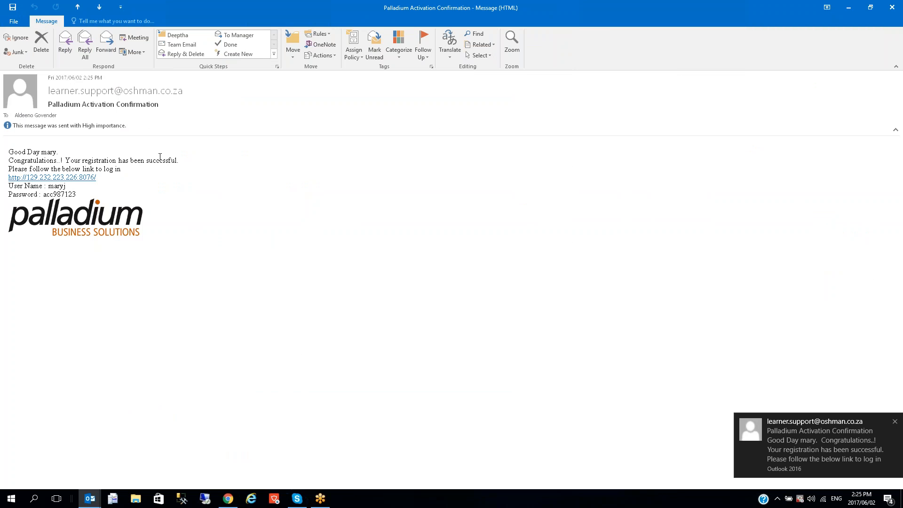
left_click(87, 178, "ctrl")
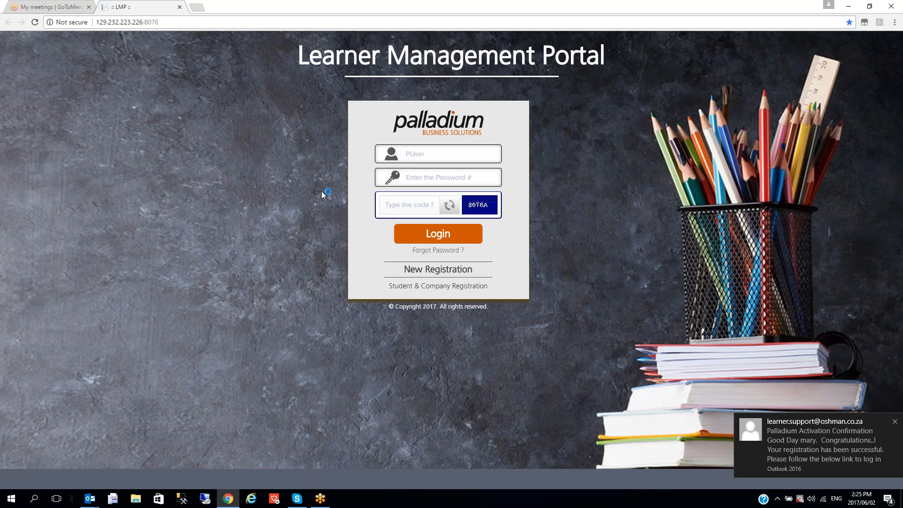
Log in with the student's username, password and the displayed captcha code
double_click(433, 153)
type("maryj")
key("Tab")
type("P••••••••")
left_click(407, 206)
type("8")
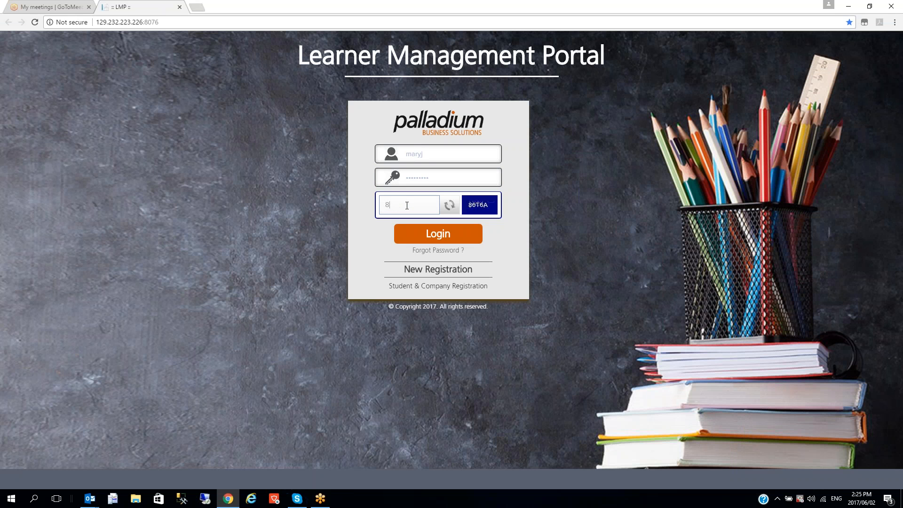
type("6T6A")
key("Return")
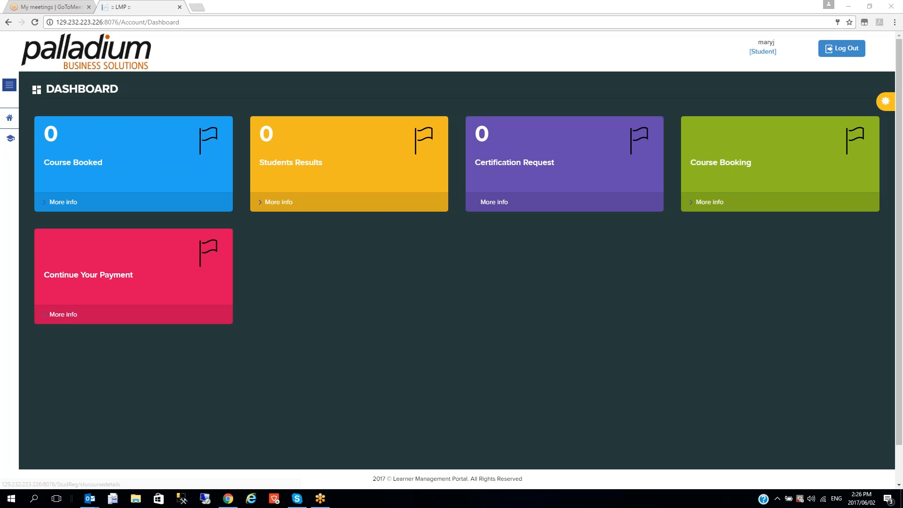
Open Course Booking and filter the course type to SQL Server
left_click(705, 203)
left_click(378, 186)
left_click(353, 215)
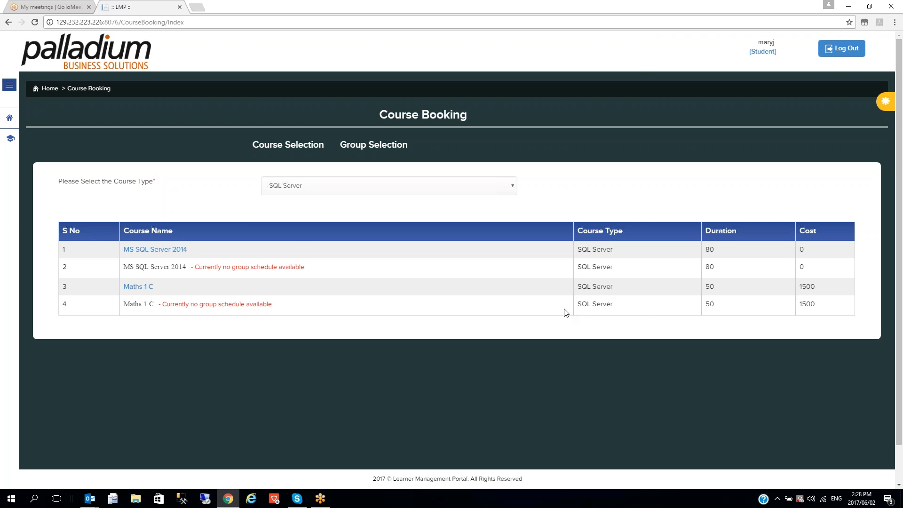
Open Maths 1 C to view its groups, Test Grp May08 and Test Grp 02
left_click(139, 287)
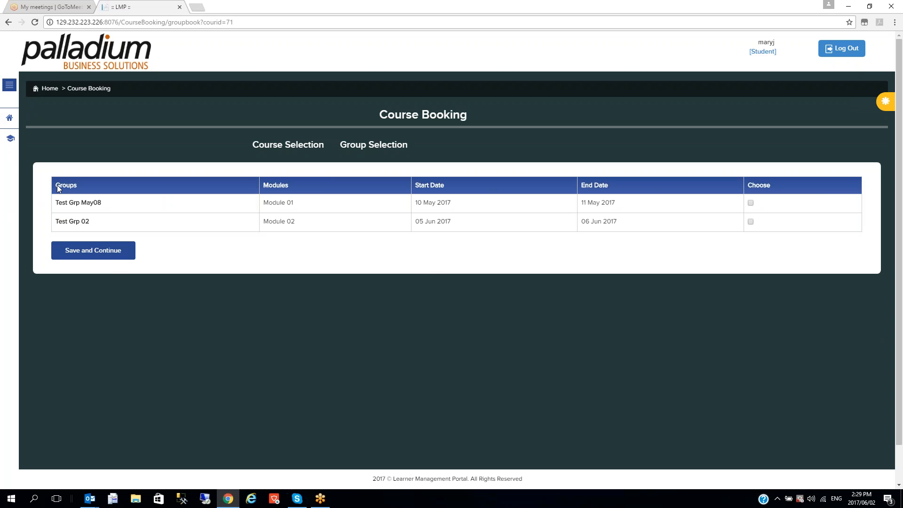
Sign the student out and log in with the admin username, password and captcha code
left_click(844, 48)
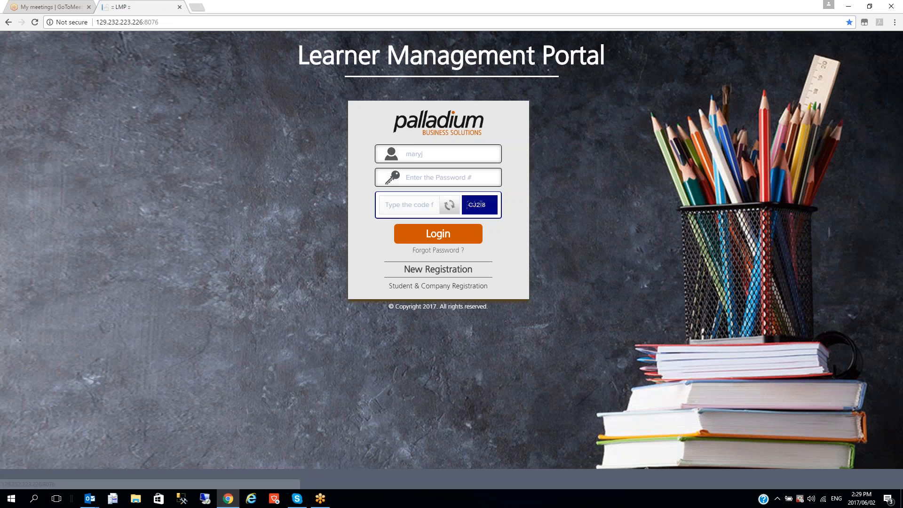
left_click_drag(451, 154, 348, 156)
key("BackSpace")
type("PUser")
key("Tab")
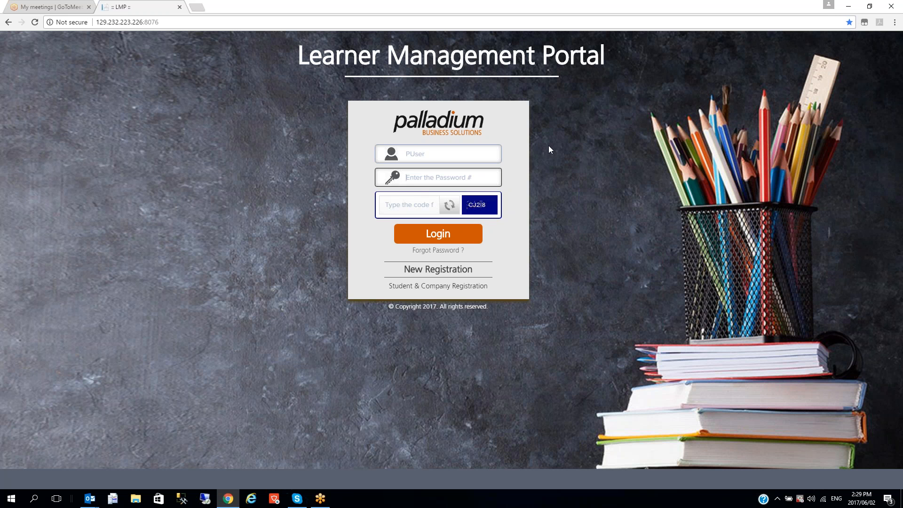
type("******")
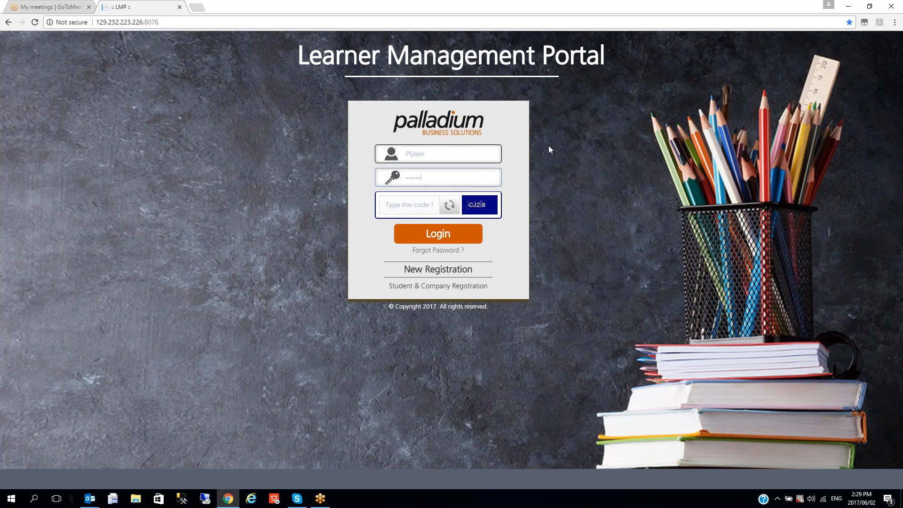
left_click(424, 206)
type("CJ218")
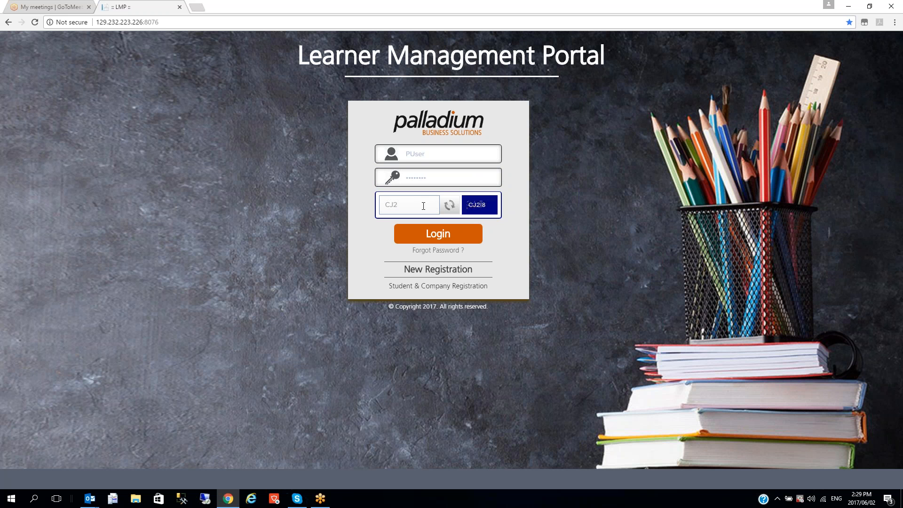
key("Return")
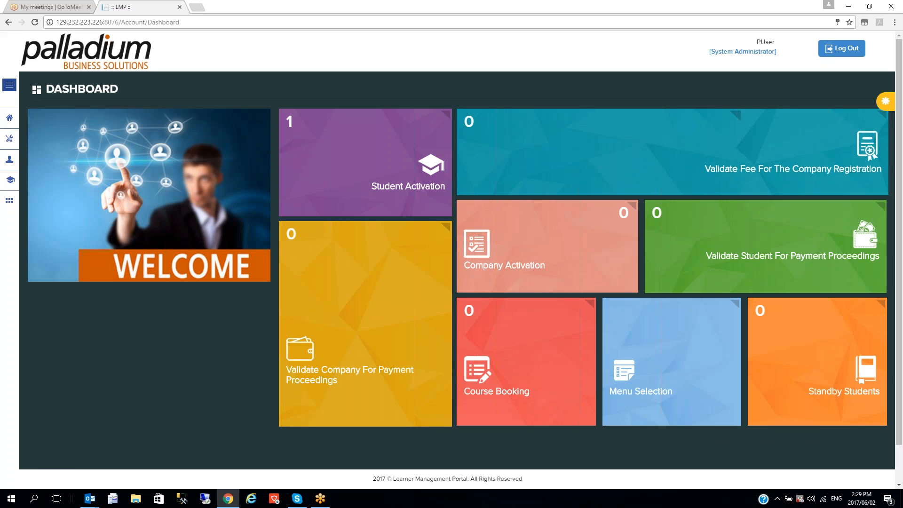
In Course Name Master, enter 'SQL 2016 Advanced' as both course code and course name
left_click(2, 139)
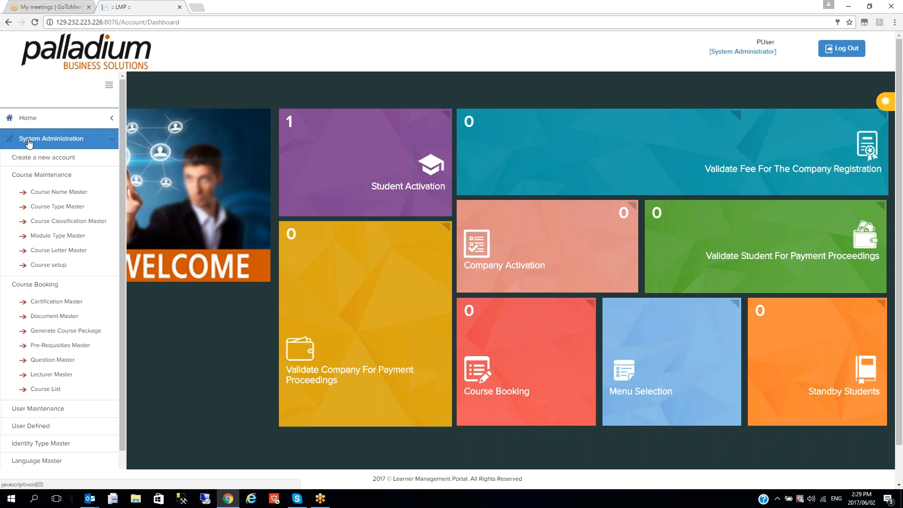
left_click(62, 192)
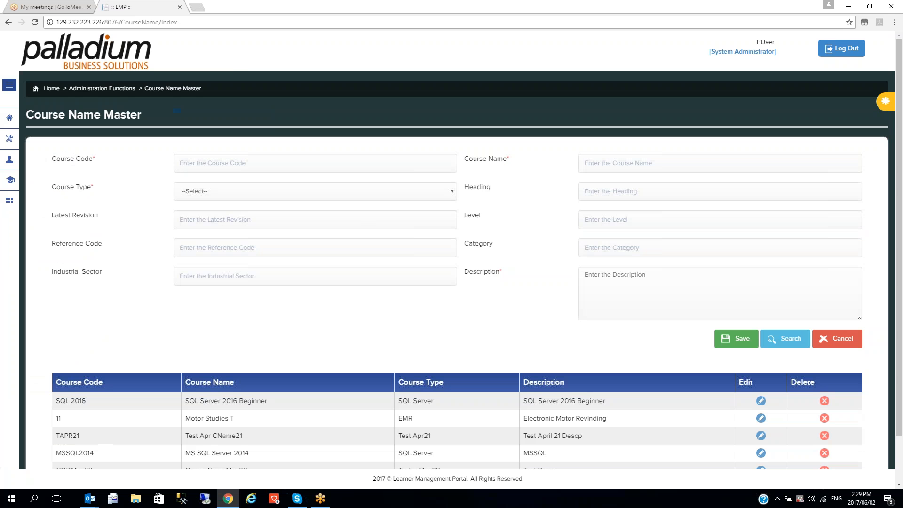
left_click(237, 167)
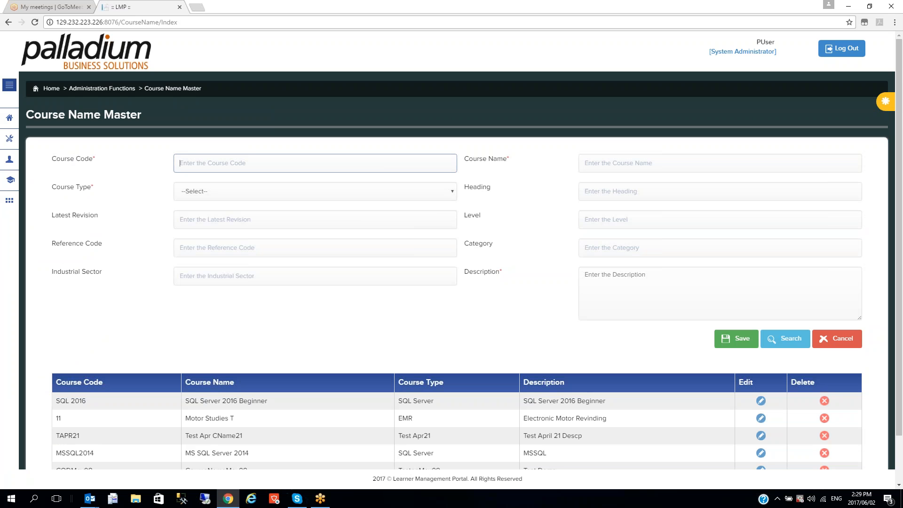
type("SQL2016")
key("Left")
key("Left")
key("Left")
key("Left")
key("End")
type("Advanced")
key("Tab")
type("SQL 2016 ")
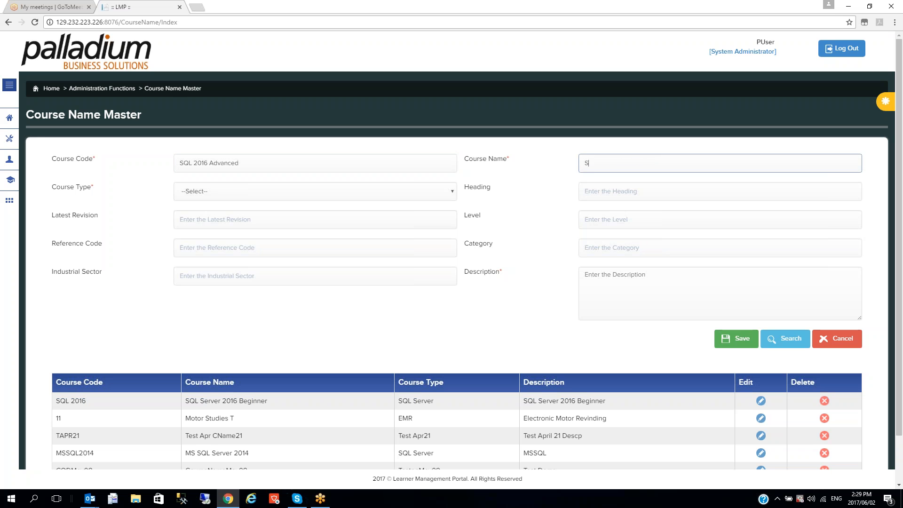
type("Advanced")
Set course type SQL Server, description 'SQL 2016 Advanced', and save the course
left_click(315, 191)
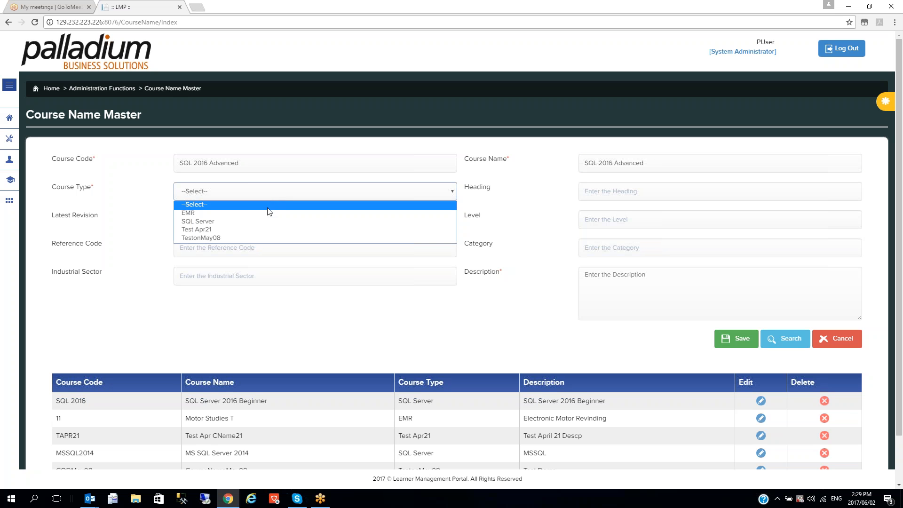
left_click(254, 221)
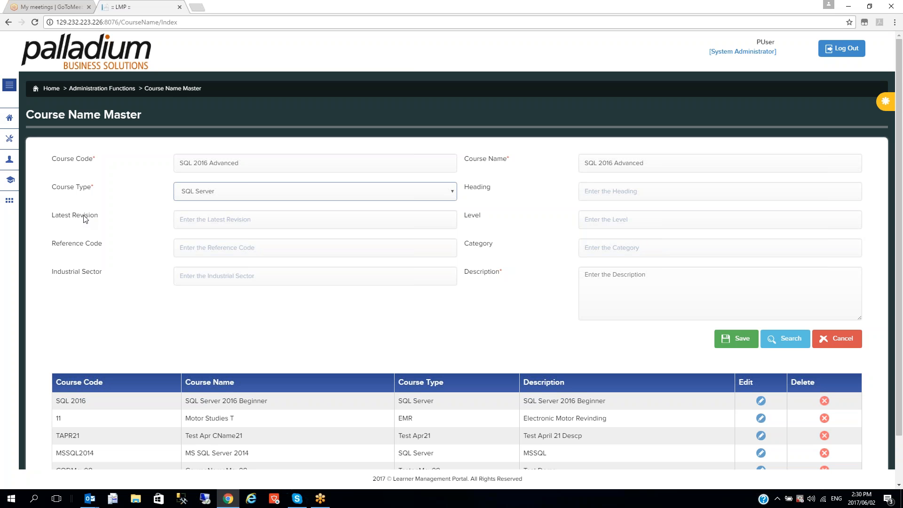
left_click(579, 289)
type("SQL 2016 Adna")
key("BackSpace")
type("vanced")
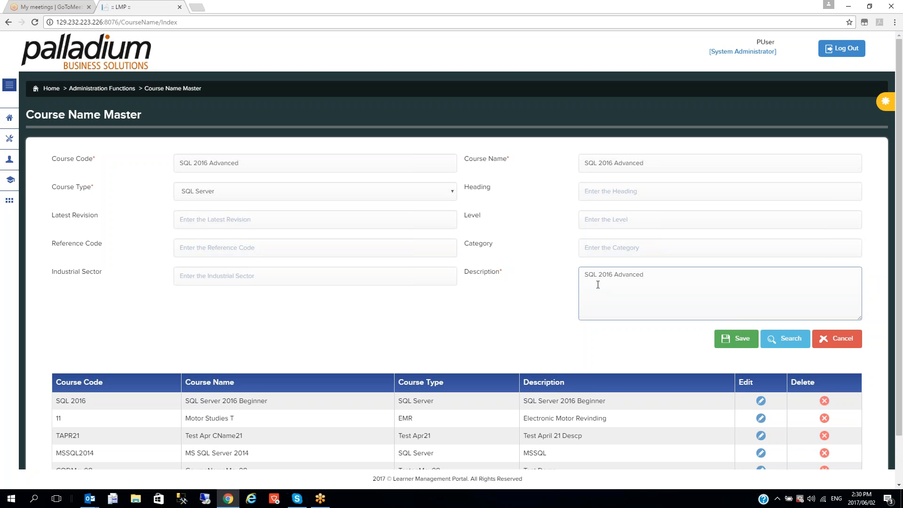
left_click(746, 342)
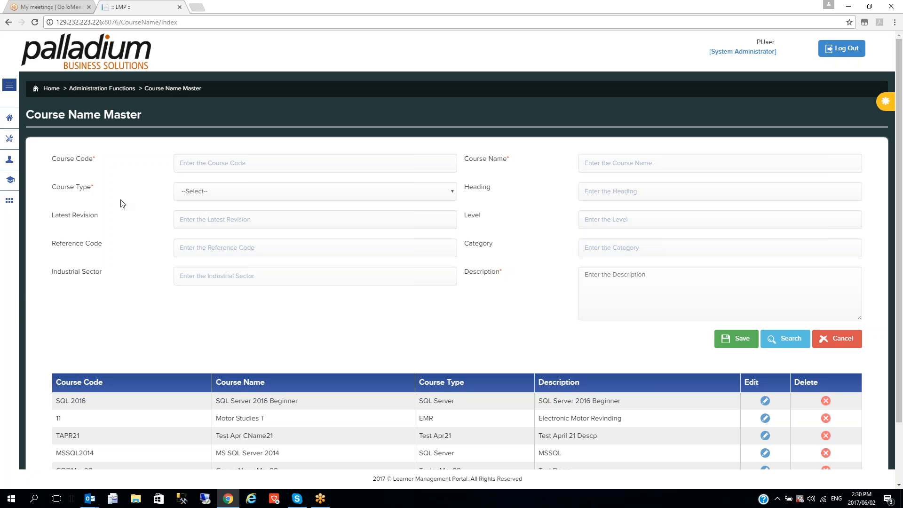
In Course Setup, pick SQL Server and SQL 2016 Advanced, then select the member and non-member prices
left_click(8, 140)
left_click(44, 265)
left_click(245, 197)
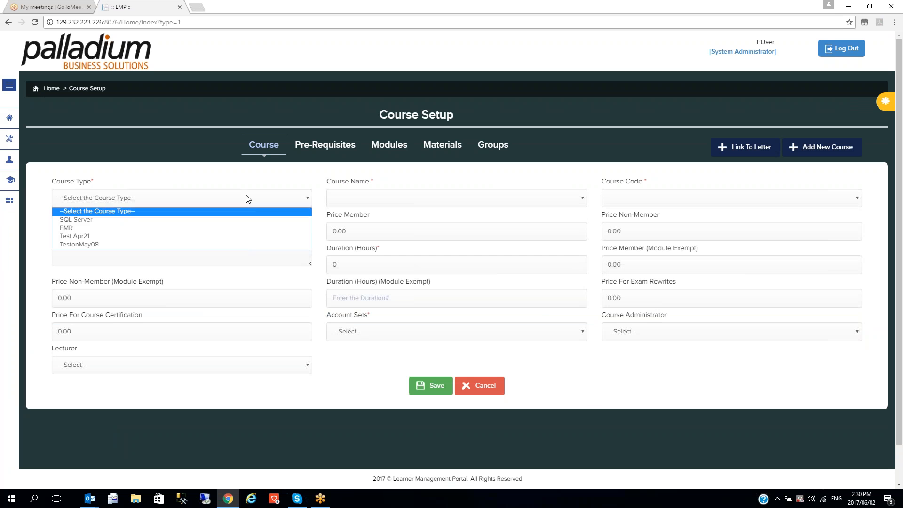
left_click(205, 219)
left_click(419, 198)
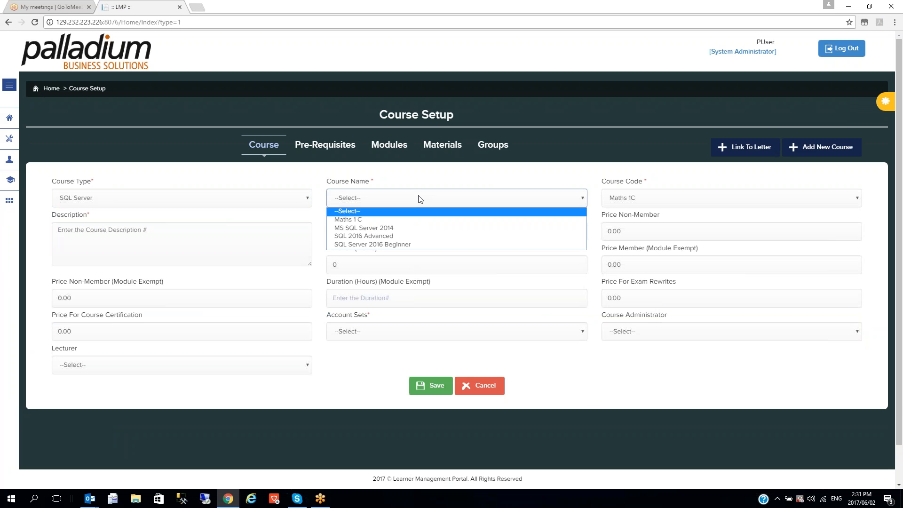
left_click(394, 235)
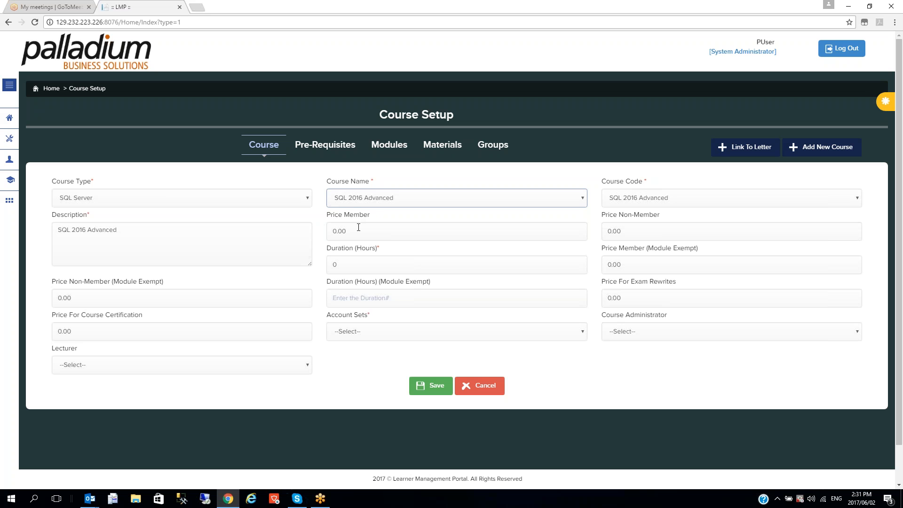
left_click_drag(384, 228, 329, 229)
double_click(626, 225)
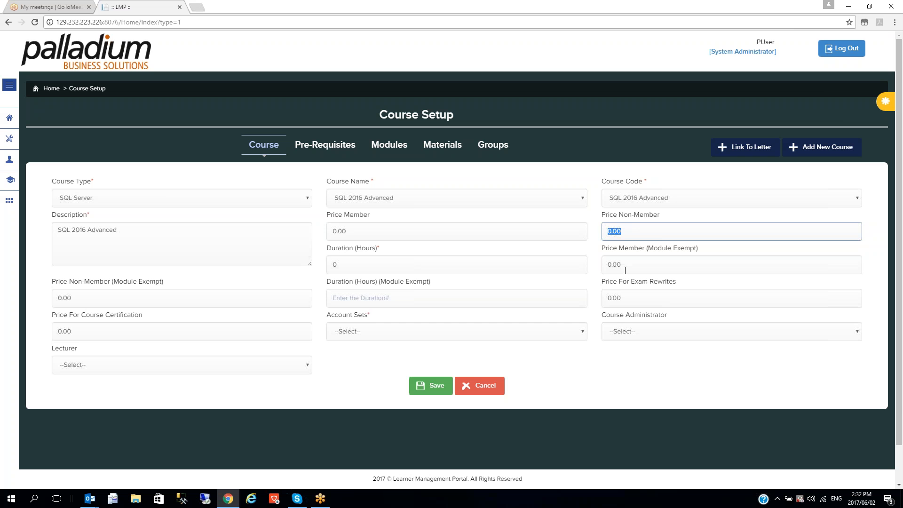
Give SQL 2016 Advanced 32 hours in the COURSES account set, assign an administrator and lecturer, and save
left_click(350, 261)
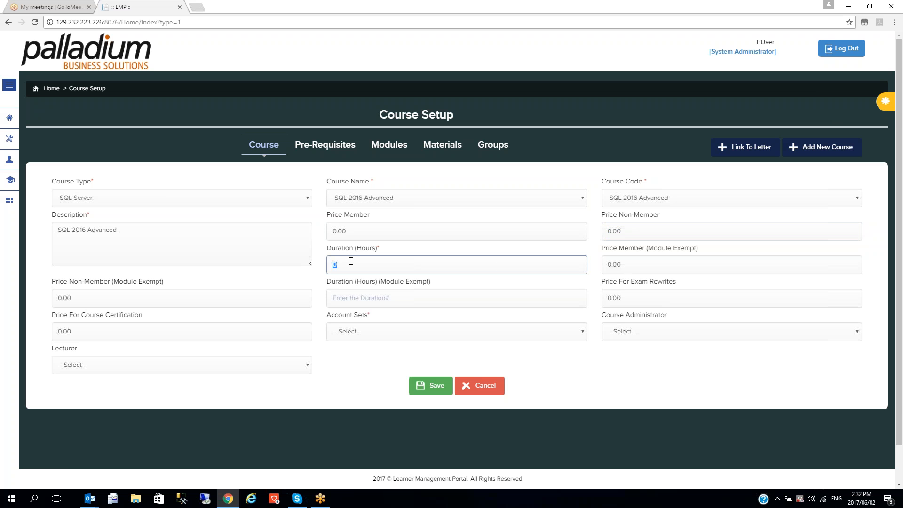
type("32")
left_click(468, 337)
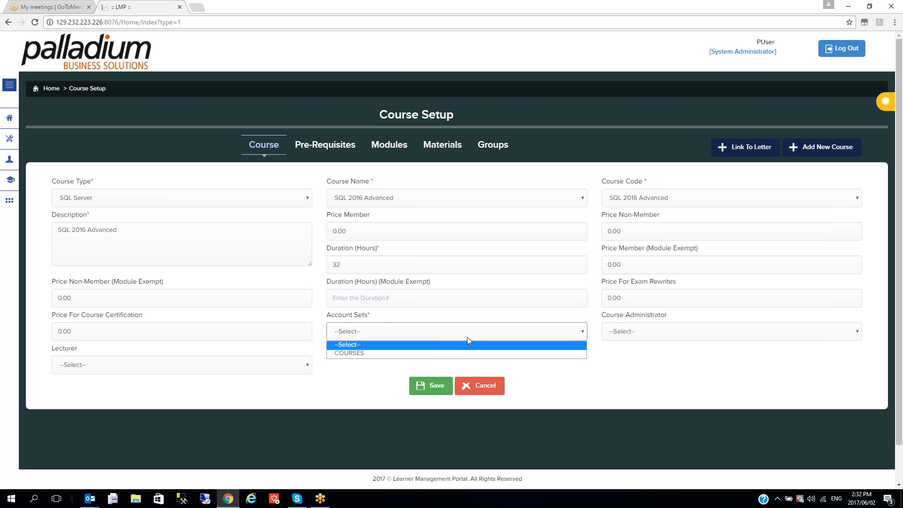
left_click(430, 353)
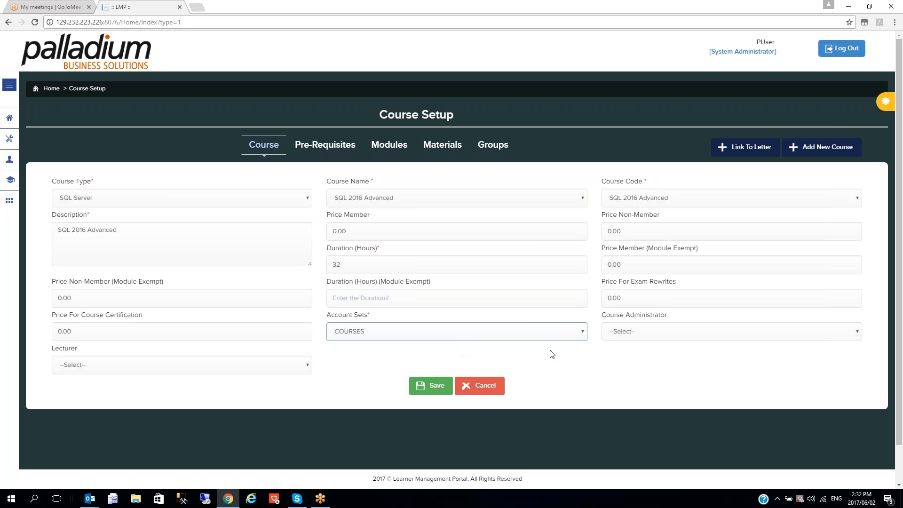
left_click(650, 331)
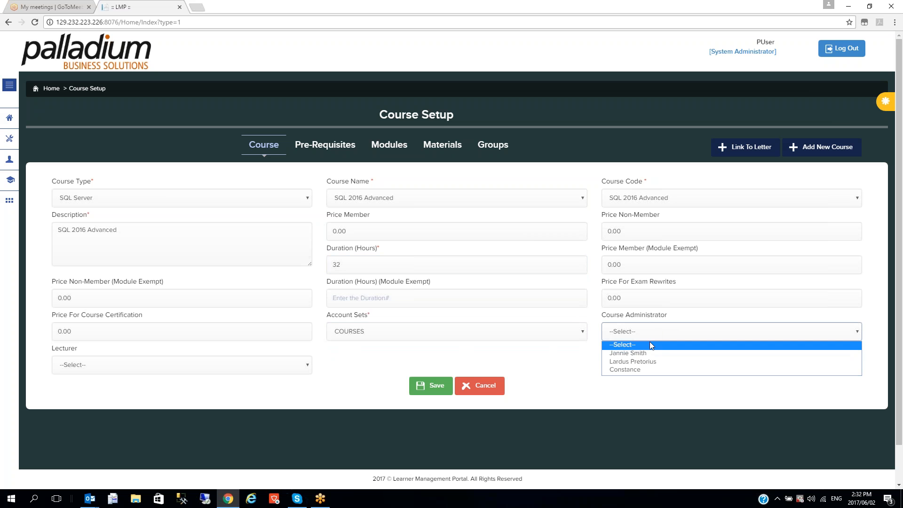
left_click(648, 369)
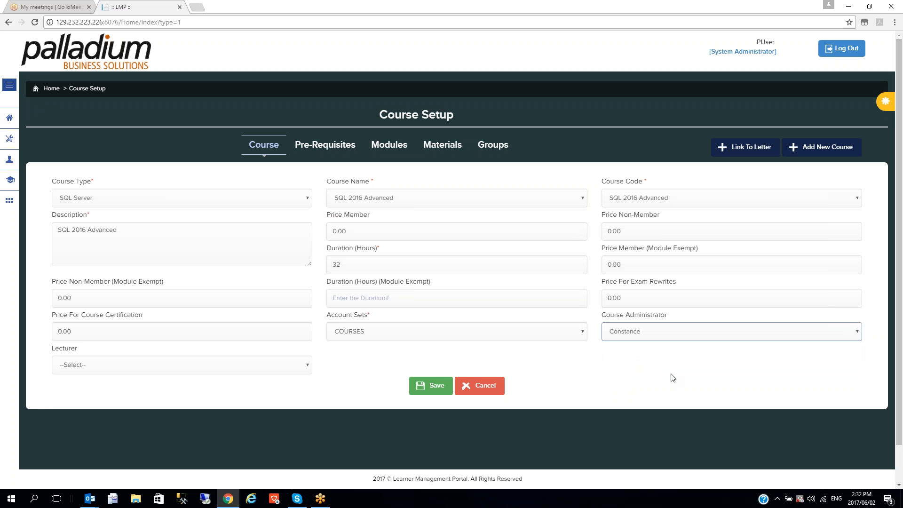
left_click(158, 365)
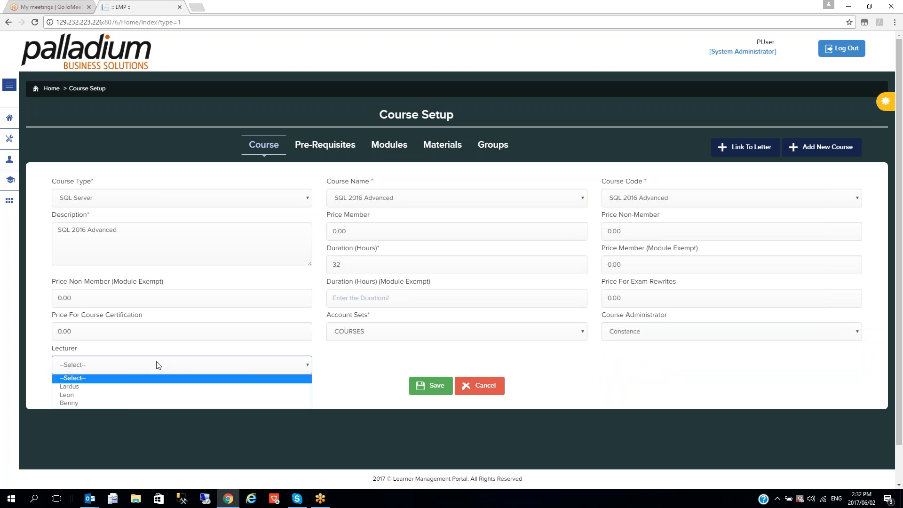
left_click(124, 403)
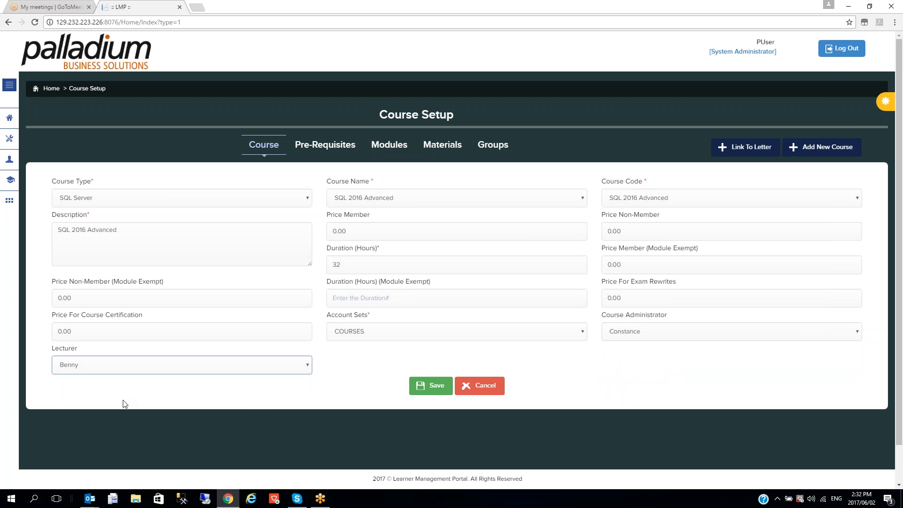
left_click(436, 385)
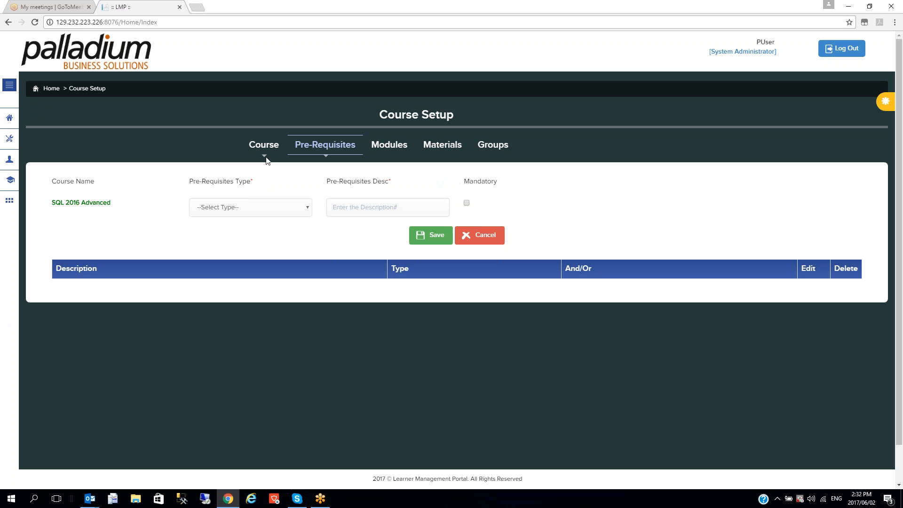
Save Course-type prerequisite Req 1 requiring MS SQL Server 2014, then go to the Modules page
left_click(297, 211)
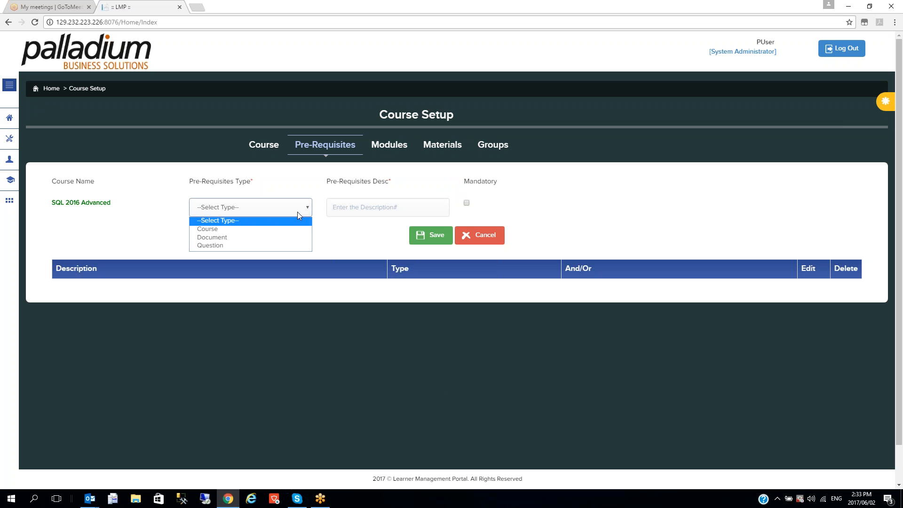
left_click(258, 231)
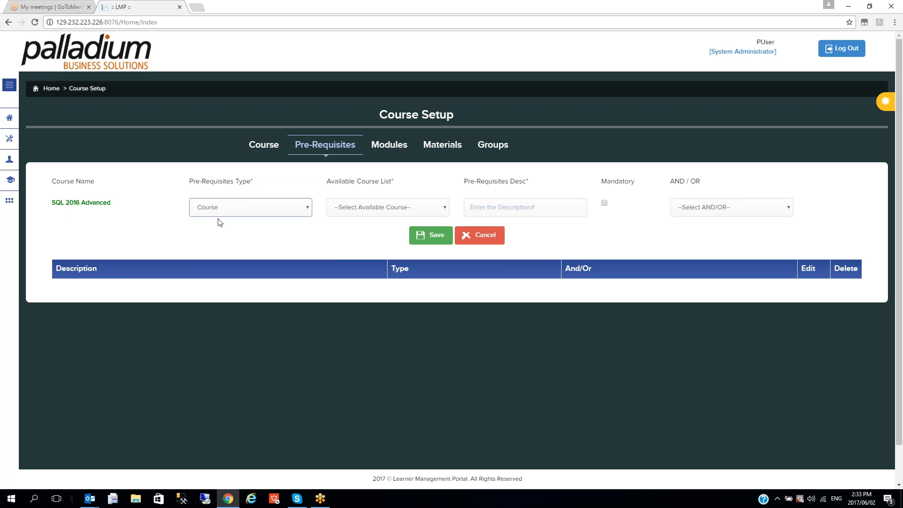
left_click(437, 207)
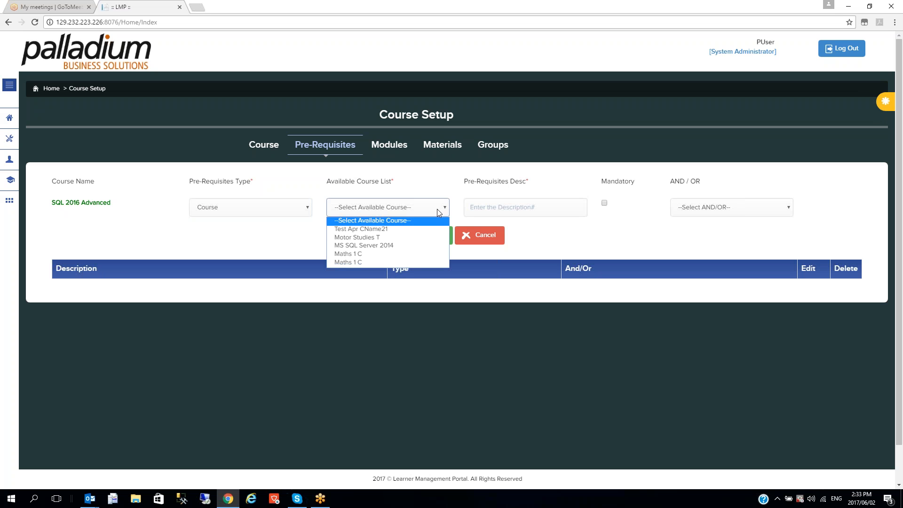
left_click(411, 246)
left_click(517, 213)
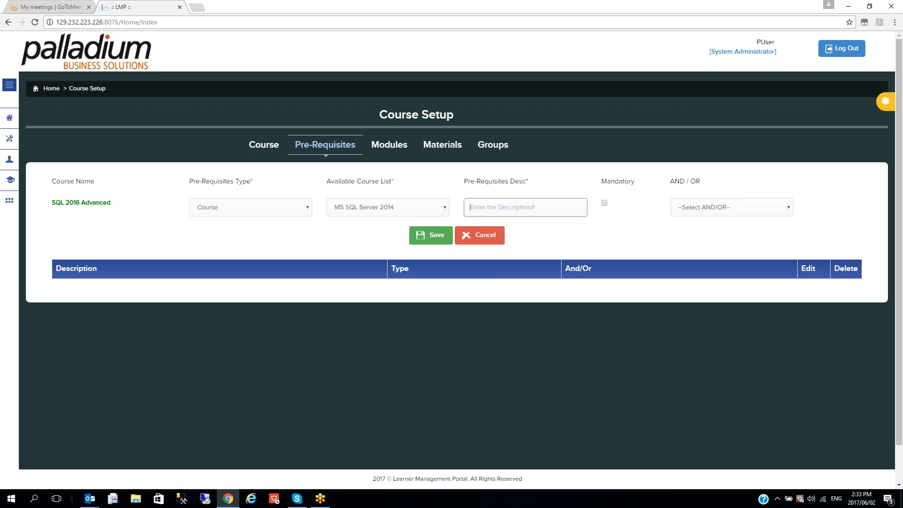
type("1")
left_click(760, 212)
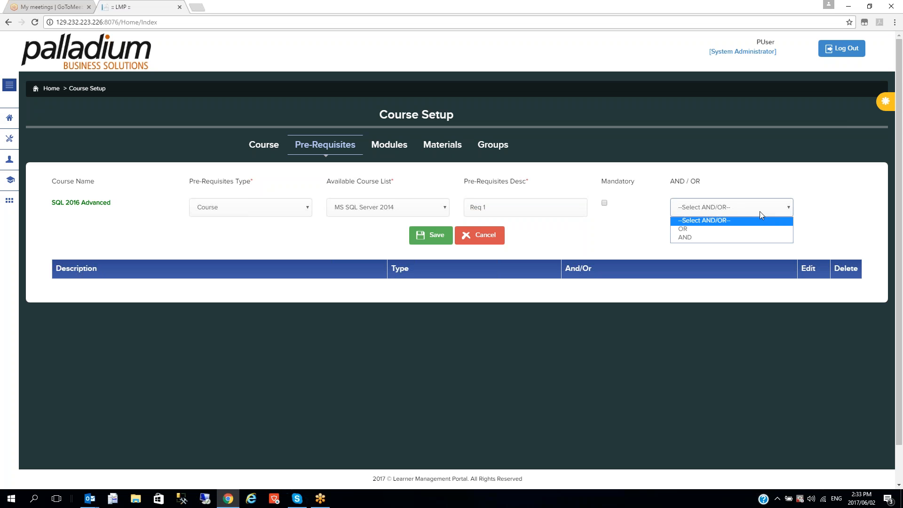
left_click(583, 225)
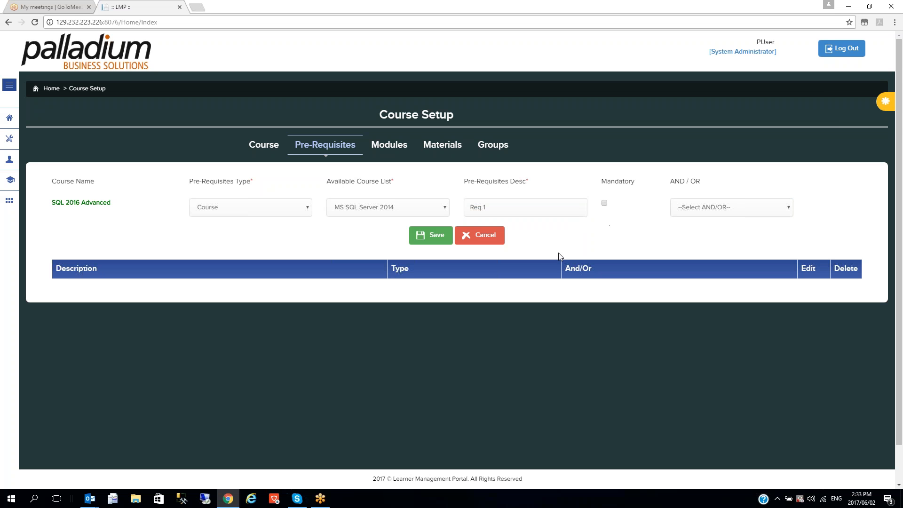
left_click(427, 235)
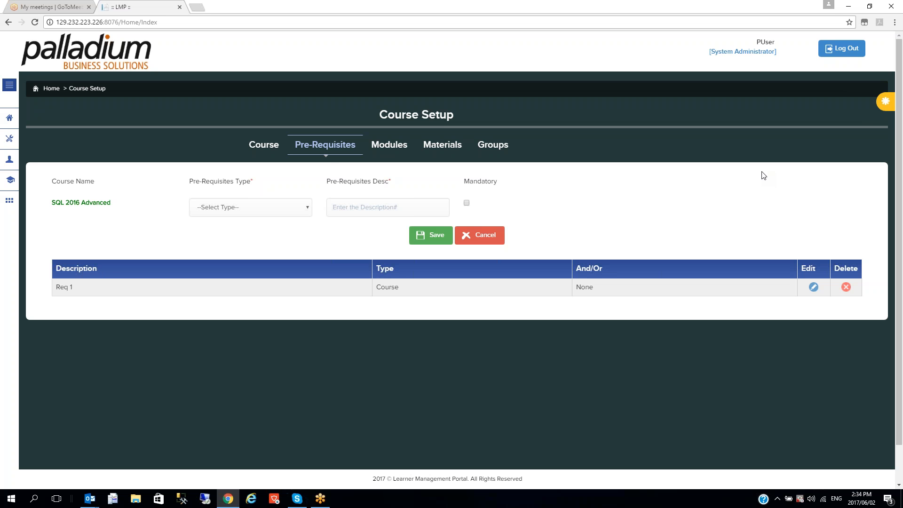
left_click(393, 144)
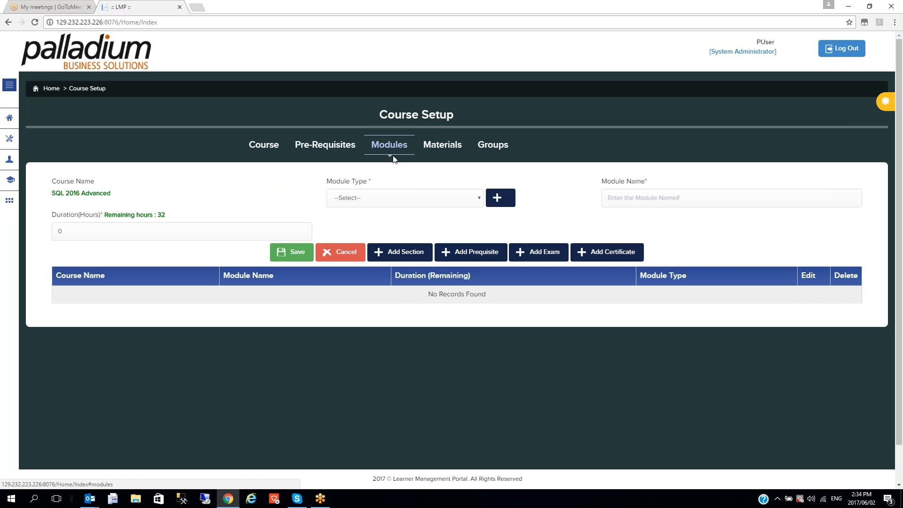
Create module type 'SQL 2106 Theory', using it as both code and type name
left_click(498, 200)
left_click(153, 175)
type("SQL")
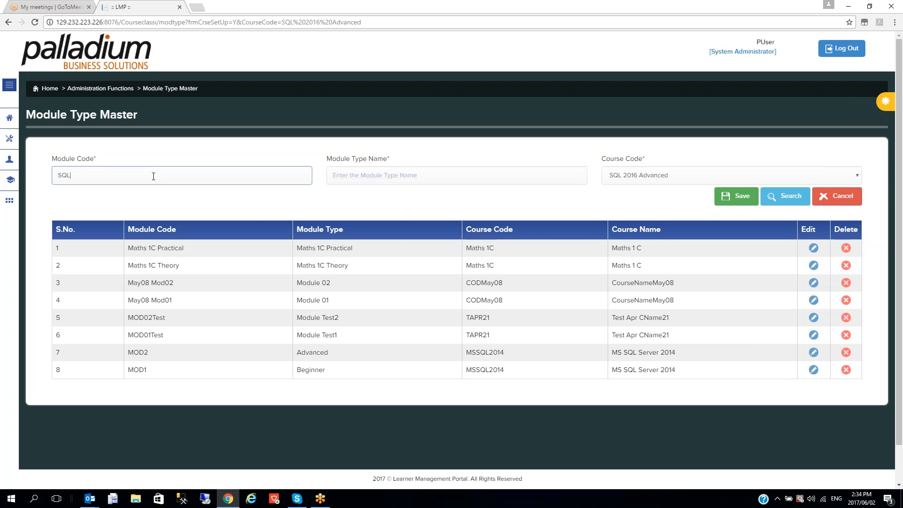
type(" 2106 Tghe")
key("BackSpace")
key("BackSpace")
key("BackSpace")
type("heory")
left_click_drag(135, 180, 56, 177)
key("ctrl+c")
left_click(376, 173)
key("ctrl+v")
left_click(742, 196)
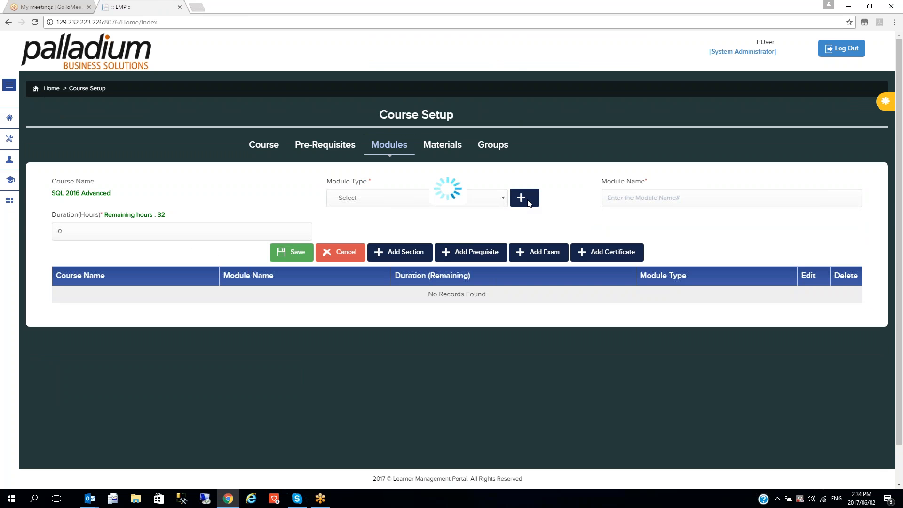
Create module type 'SQL 2016 Practical', using it as both code and type name
left_click(521, 197)
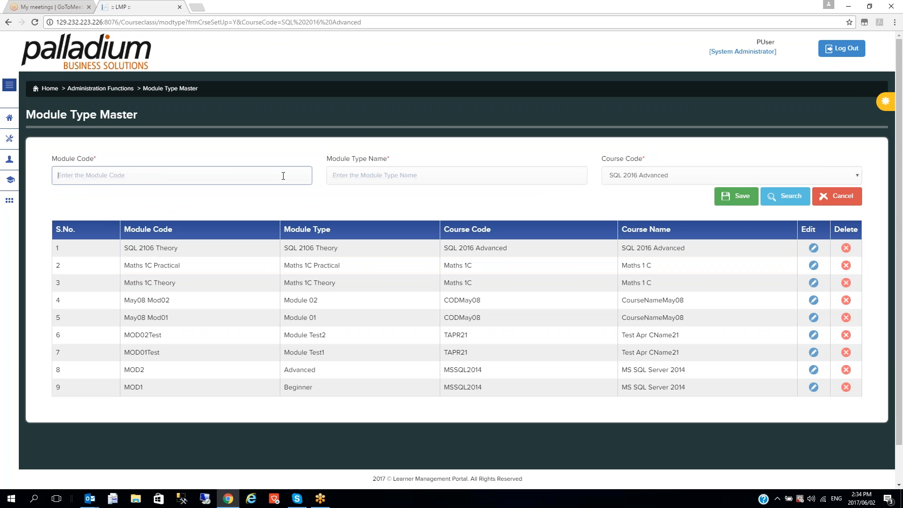
type("SQL 2016 Practical")
left_click_drag(116, 175, 28, 172)
key("ctrl+c")
left_click(385, 176)
key("ctrl+v")
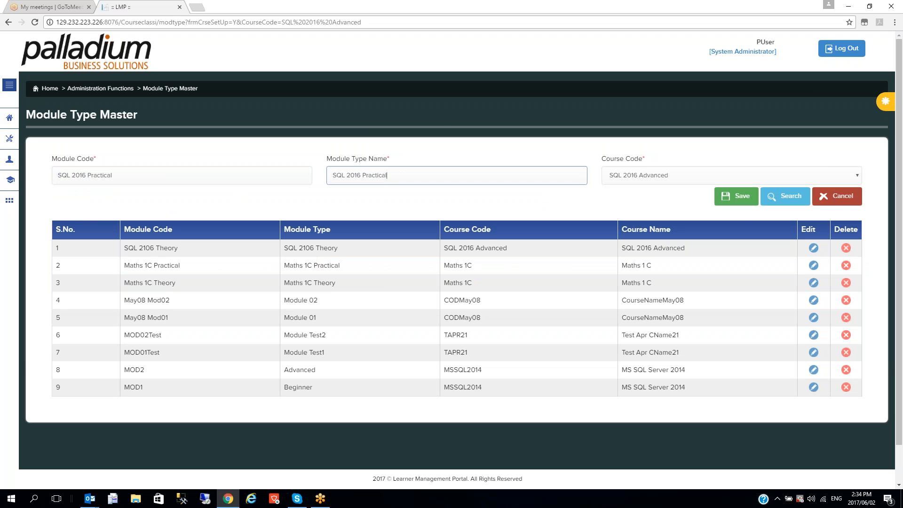
left_click(735, 195)
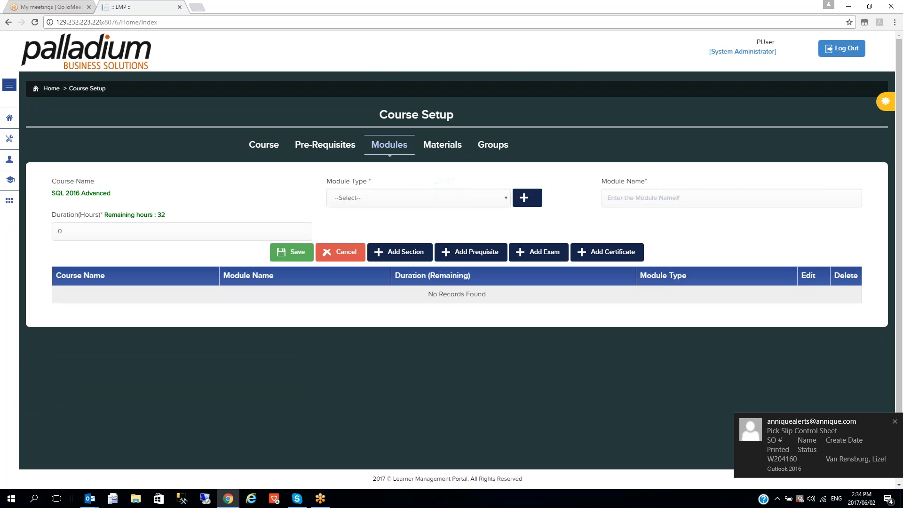
Add modules SQL 2106 Theory (24 hours) and SQL 2016 Practical (8 hours), then view Materials
left_click(497, 202)
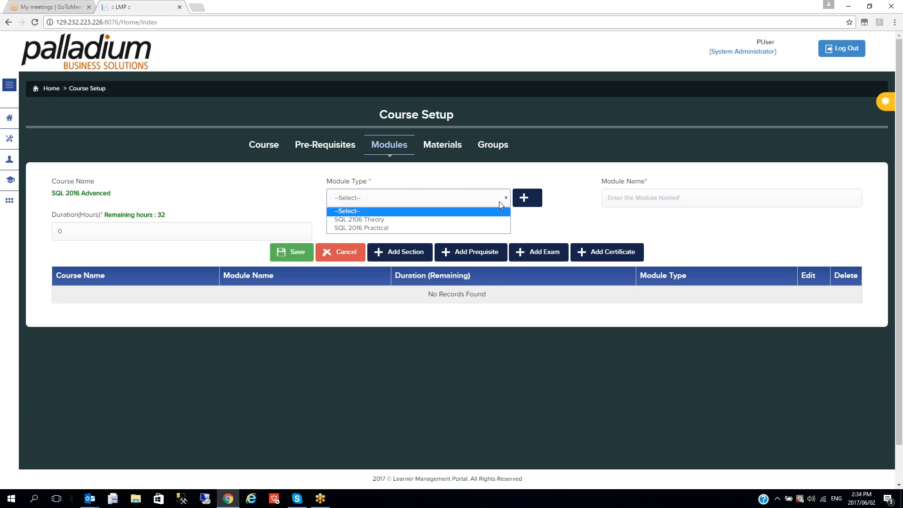
left_click(455, 219)
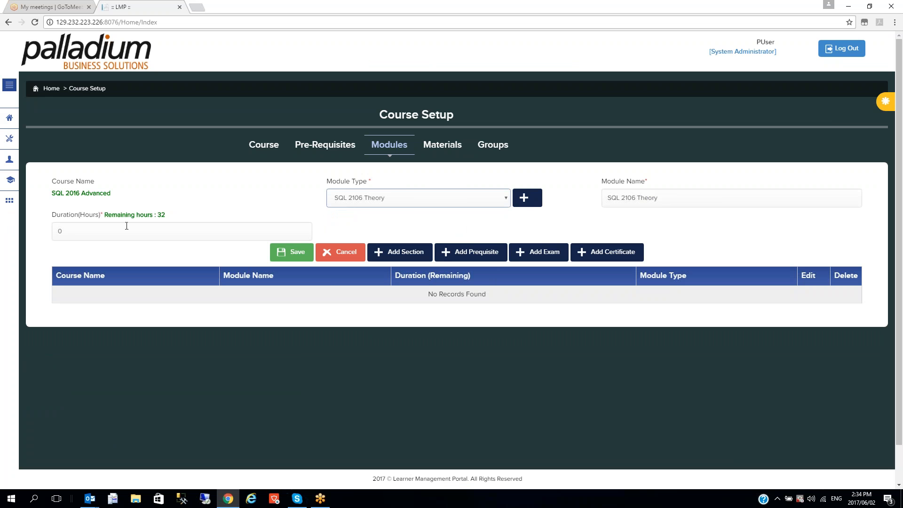
double_click(130, 231)
type("24")
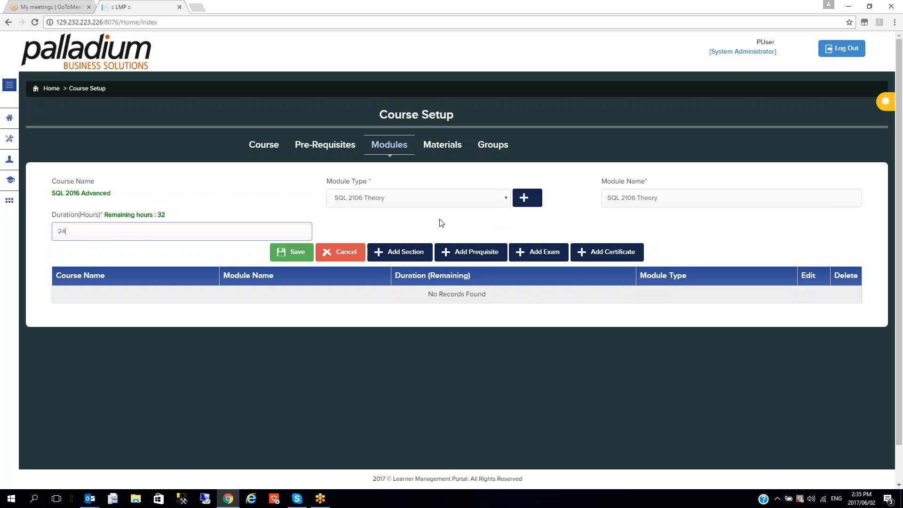
left_click(296, 255)
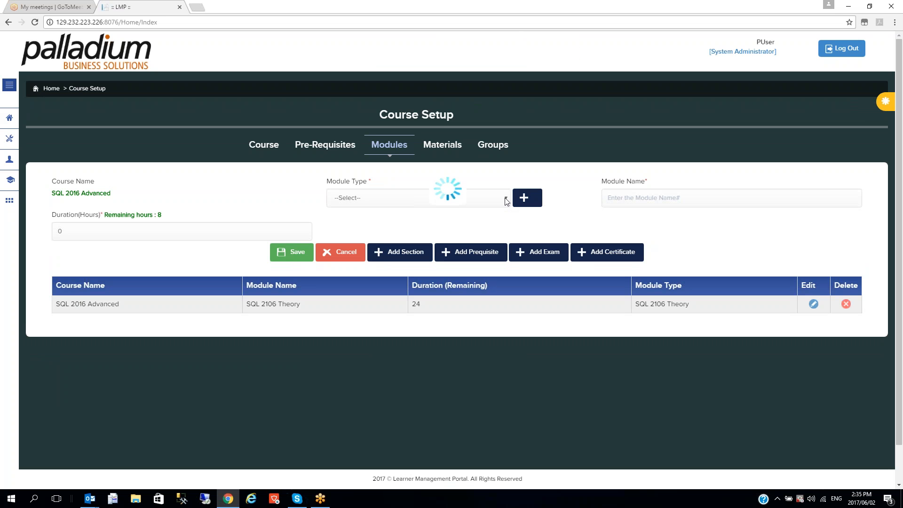
left_click(505, 201)
left_click(442, 227)
left_click(150, 229)
type("8")
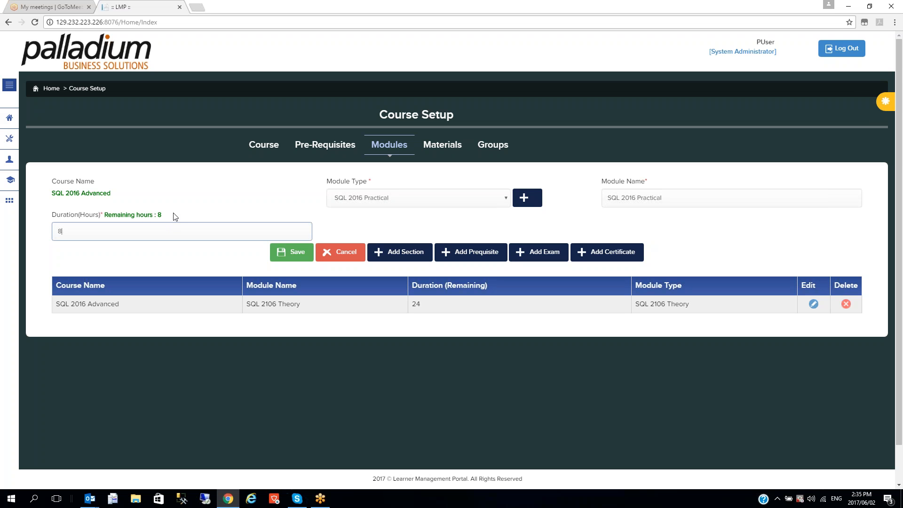
left_click(295, 254)
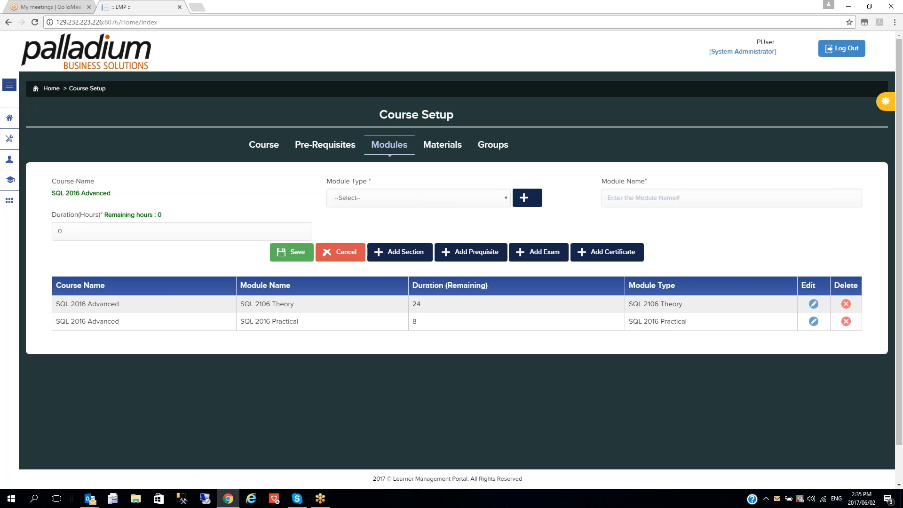
left_click(446, 144)
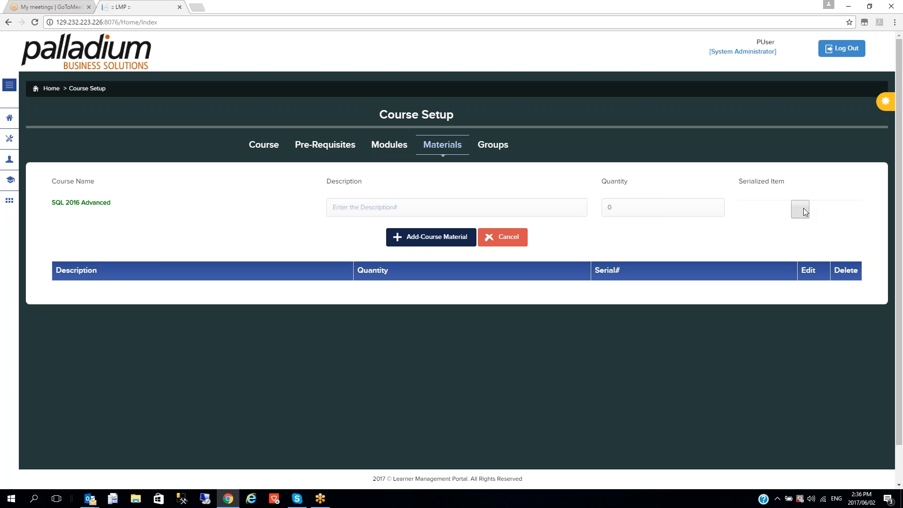
Switch from Materials to the Groups page of the SQL 2016 Advanced course setup
left_click(493, 144)
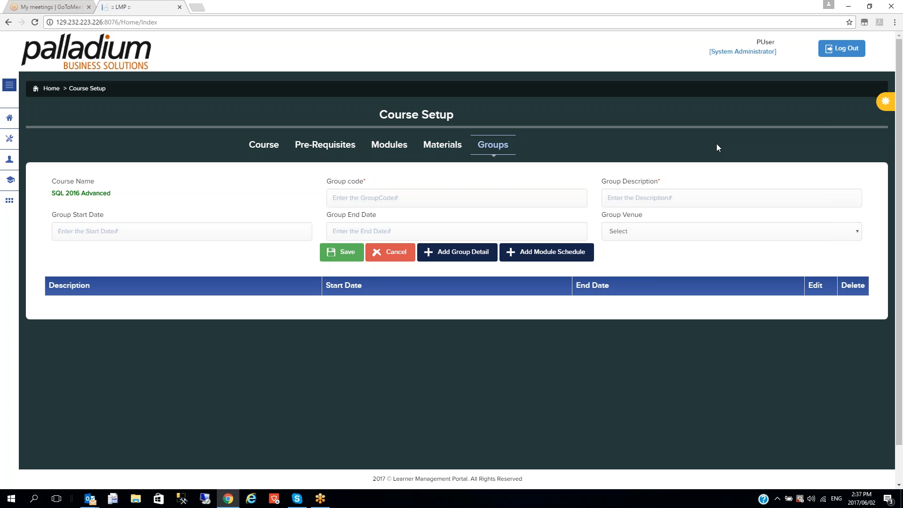
Save group Intake 1 at SAIW Johannesburg - Room 7, running 05-06-2017 to 08-06-2017
left_click(378, 198)
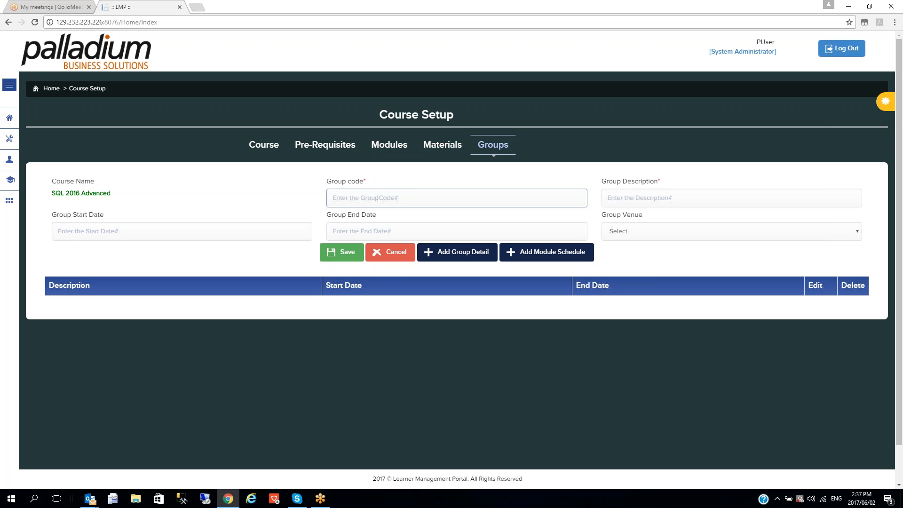
type("Intake 1")
left_click(654, 195)
type("Intake")
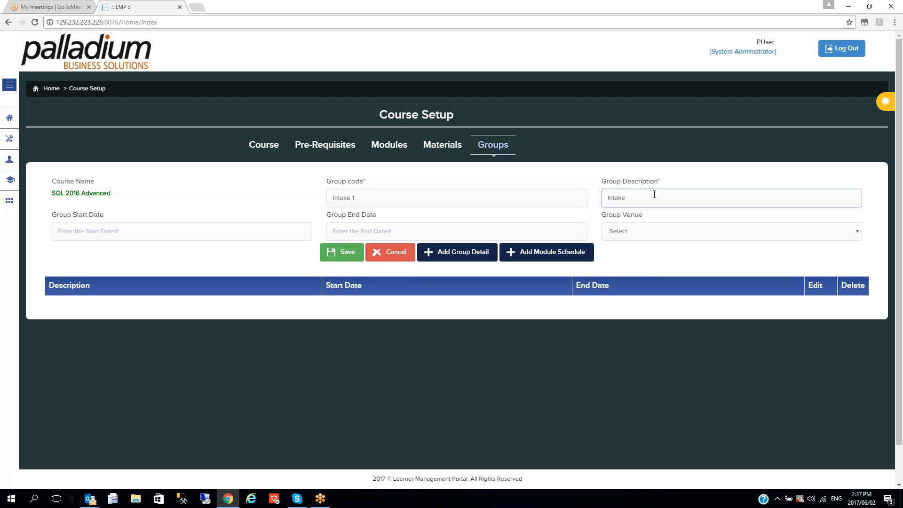
left_click(639, 232)
left_click(644, 253)
left_click(153, 227)
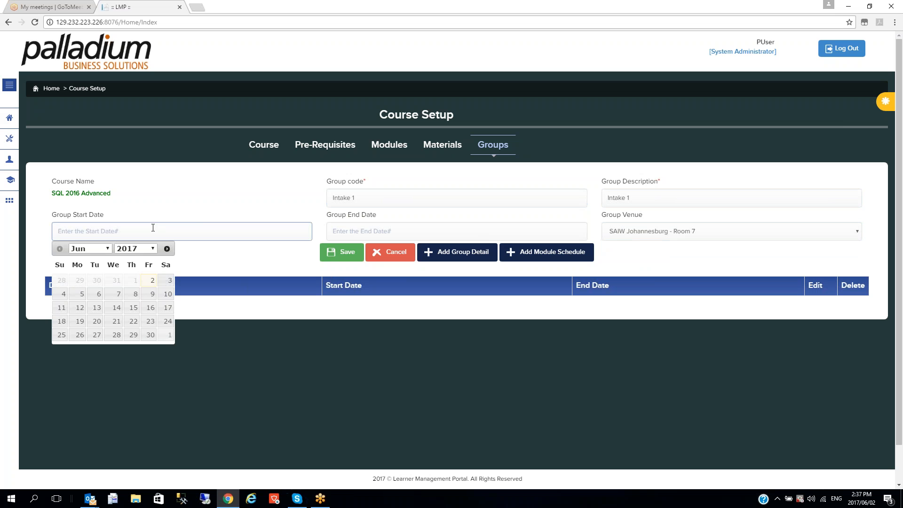
left_click(79, 295)
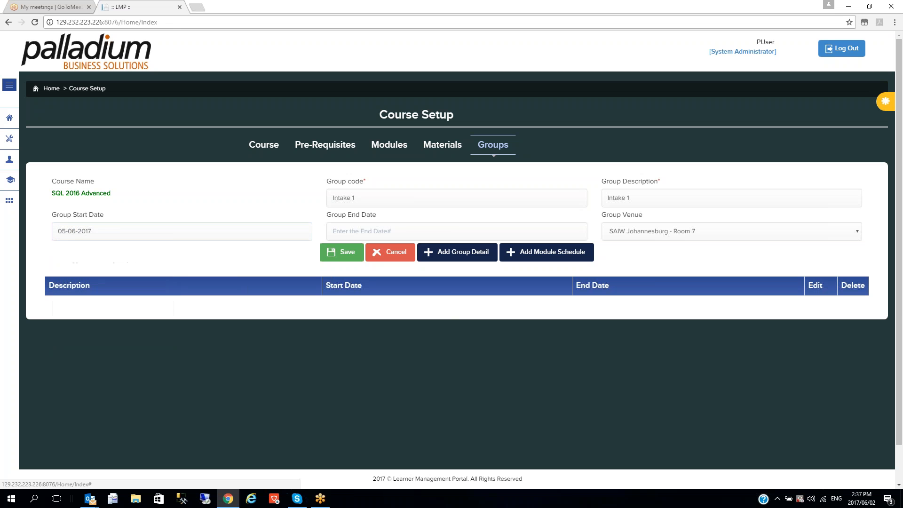
left_click(387, 229)
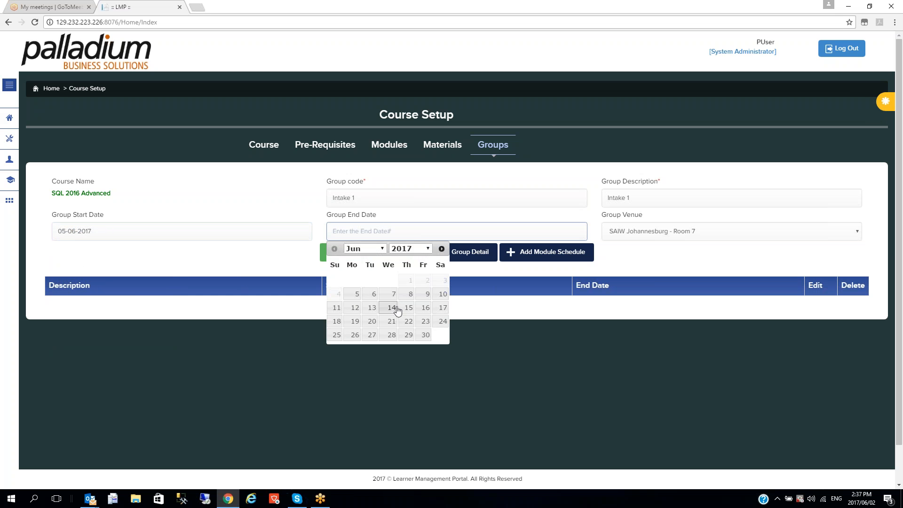
left_click(409, 295)
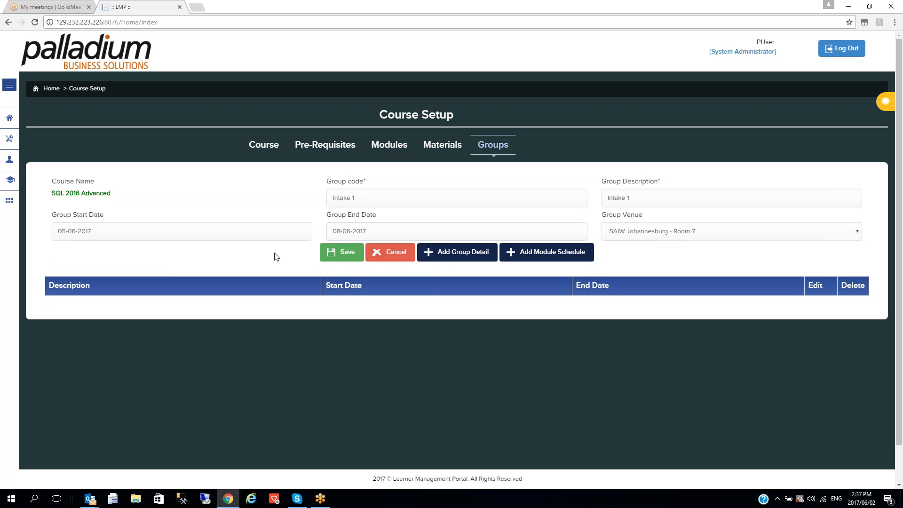
left_click(354, 253)
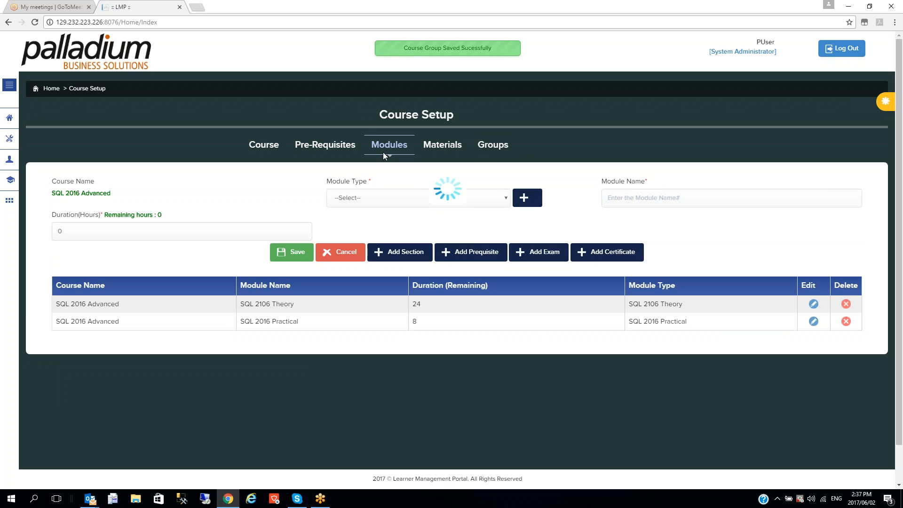
left_click(499, 149)
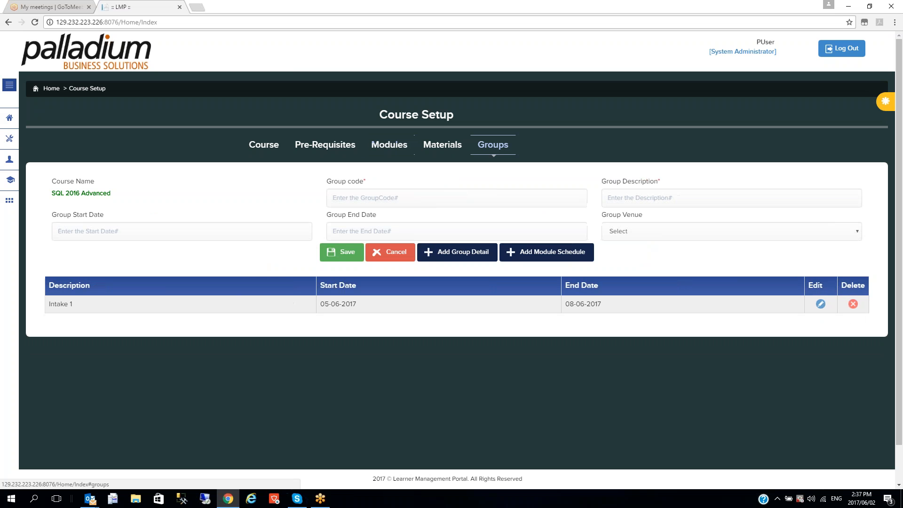
Enter Intake 2 as group code and description, with venue SAIW Johannesburg - Room 7
left_click(383, 196)
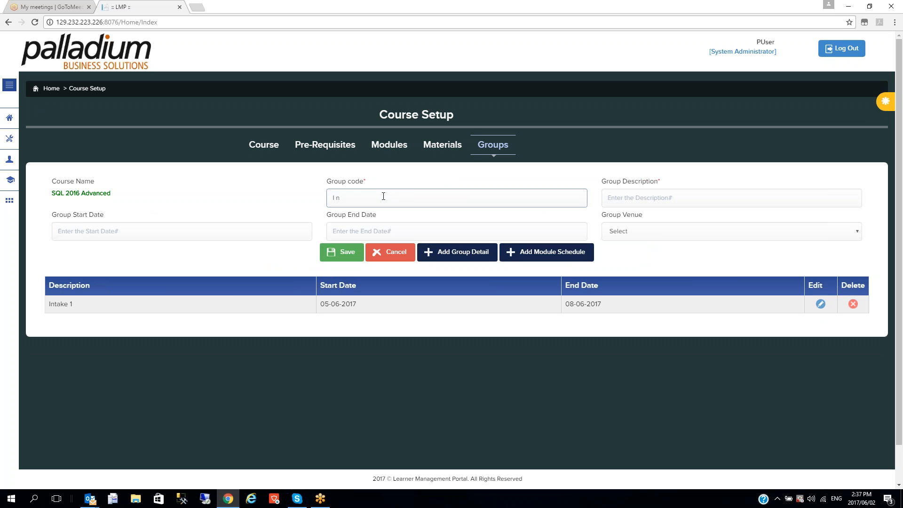
type("Intake 2")
key("Tab")
left_click_drag(379, 196, 281, 196)
key("ctrl+c")
left_click(630, 190)
left_click(647, 196)
key("ctrl+v")
left_click(651, 234)
left_click(651, 253)
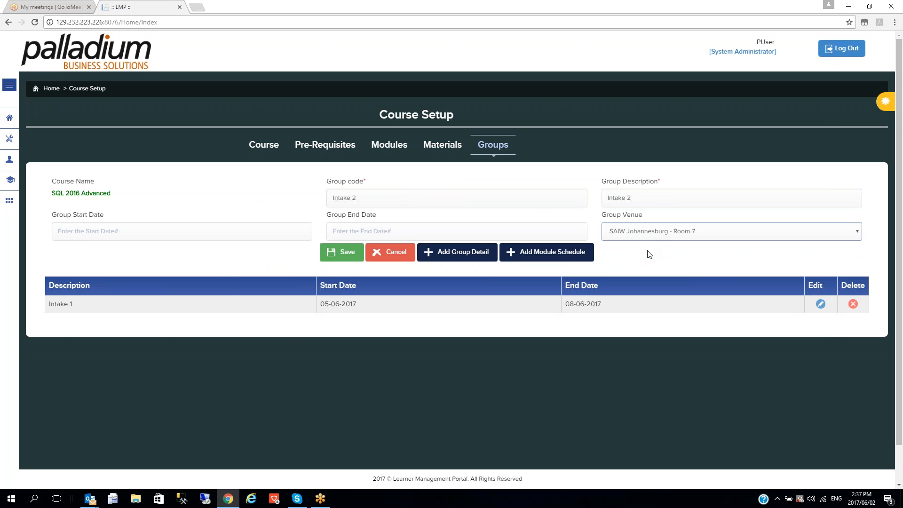
Set Intake 2 to run 12-06-2017 through 15-06-2017 and save the group
left_click(175, 231)
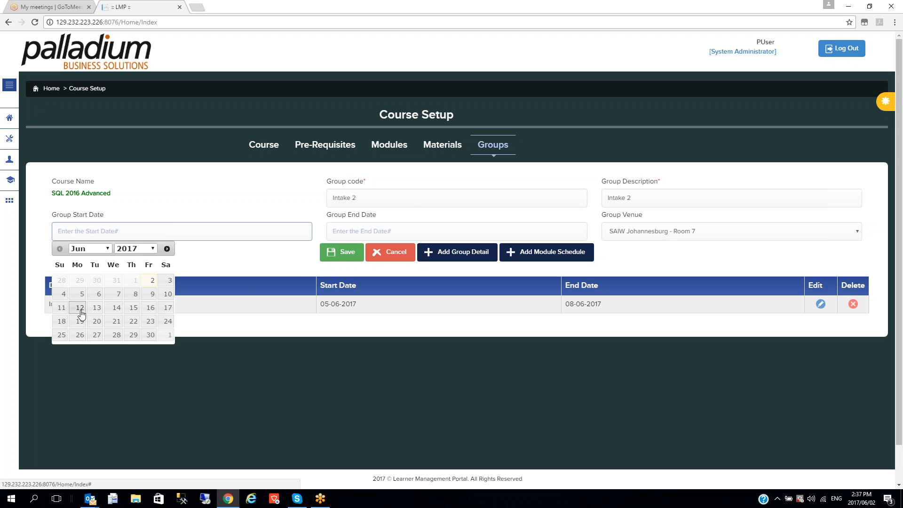
left_click(80, 308)
left_click(396, 233)
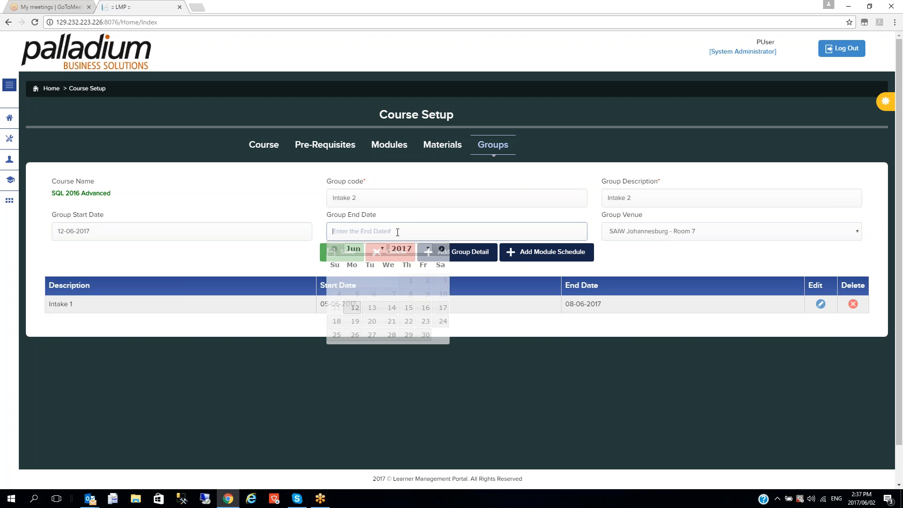
left_click(405, 308)
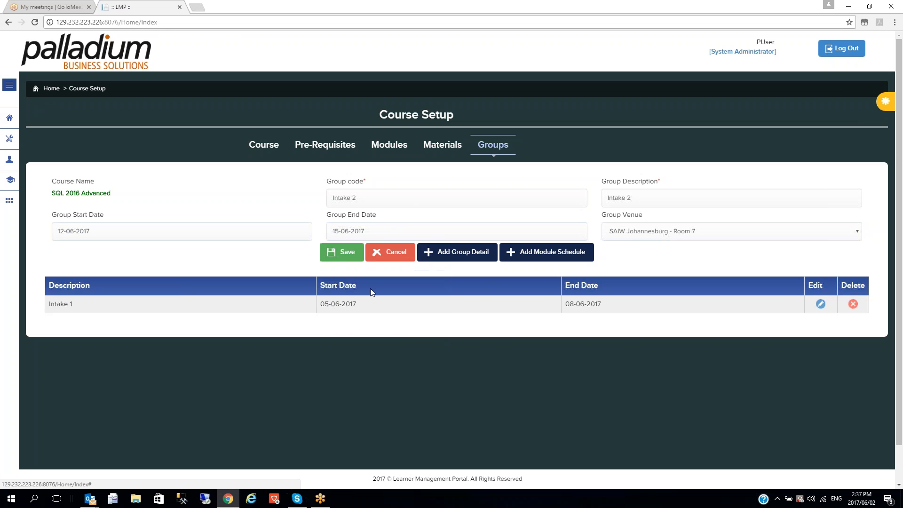
left_click(346, 259)
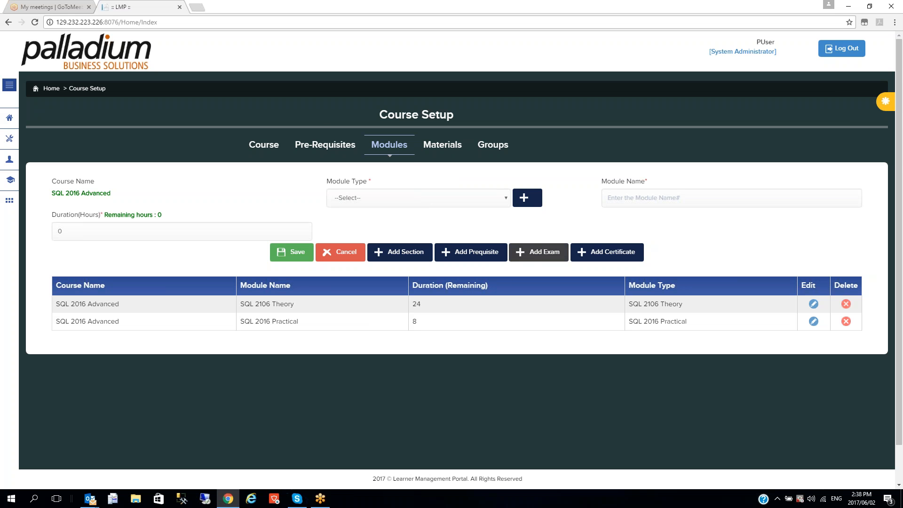
Cancel the Add Exam form and load the 24-hour SQL 2106 Theory module for editing
left_click(544, 260)
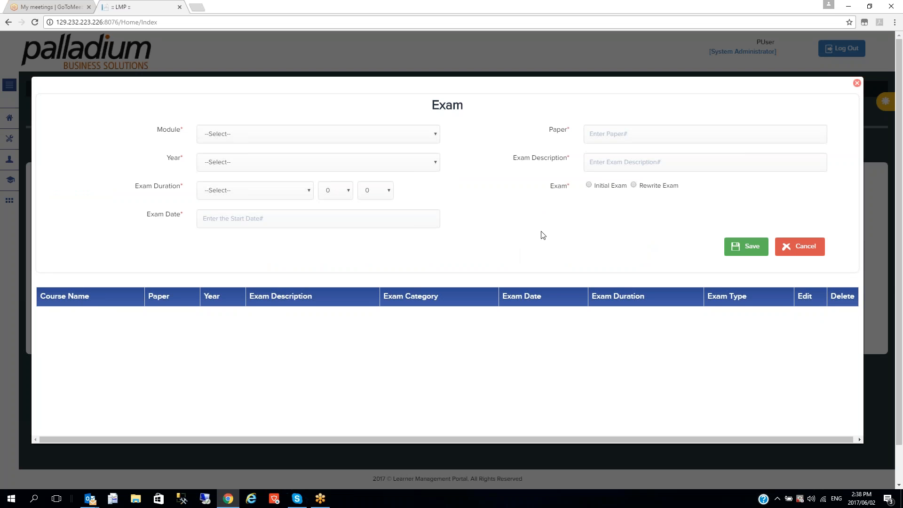
left_click(804, 249)
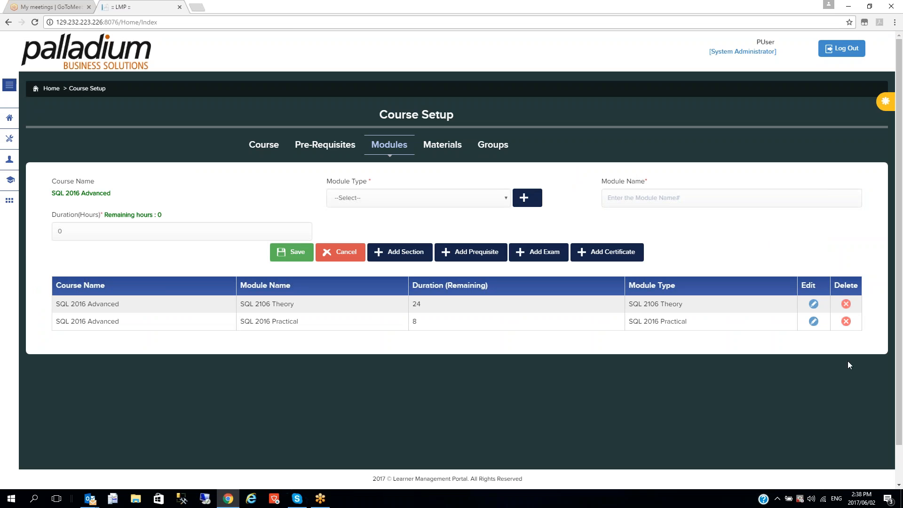
left_click(813, 304)
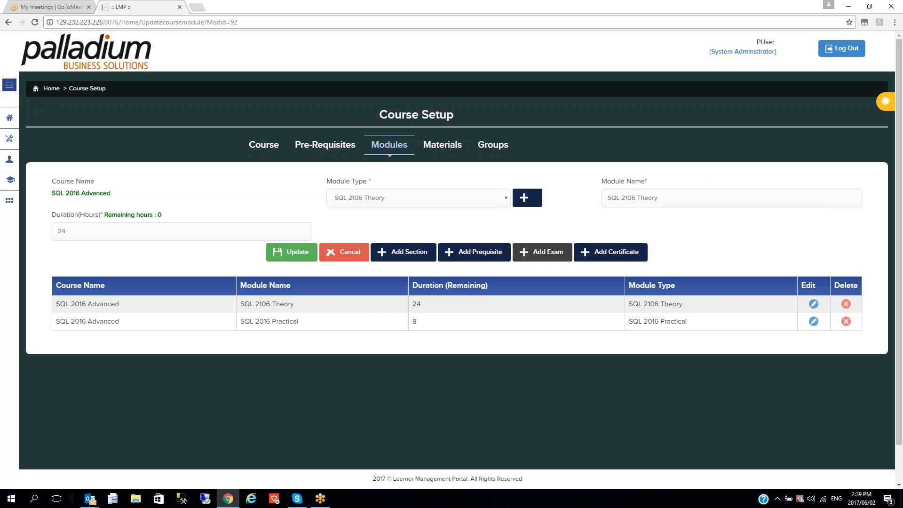
Start a new exam for SQL 2016 Practical with paper P01 and year 2017
left_click(547, 258)
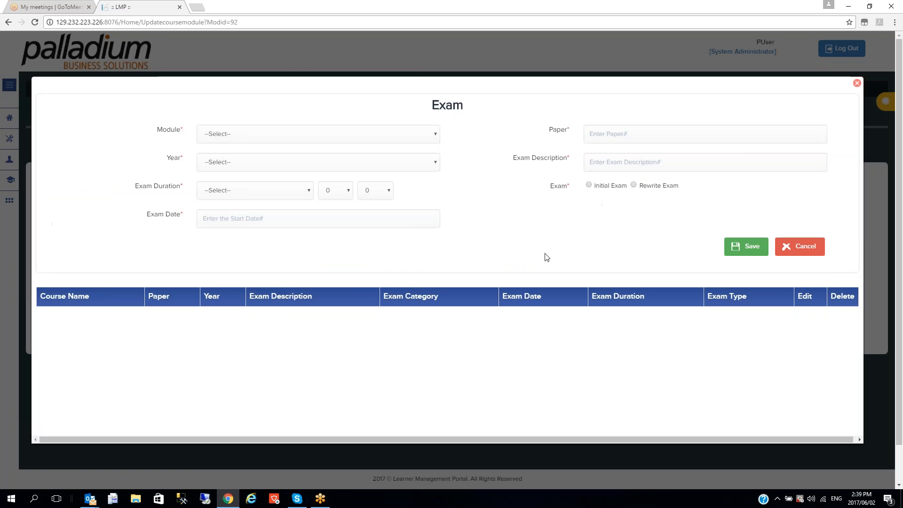
left_click(282, 139)
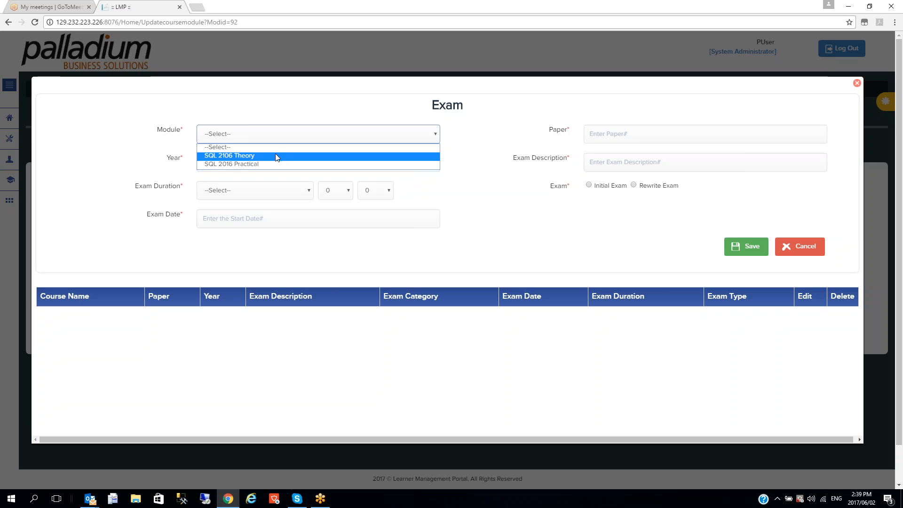
left_click(276, 164)
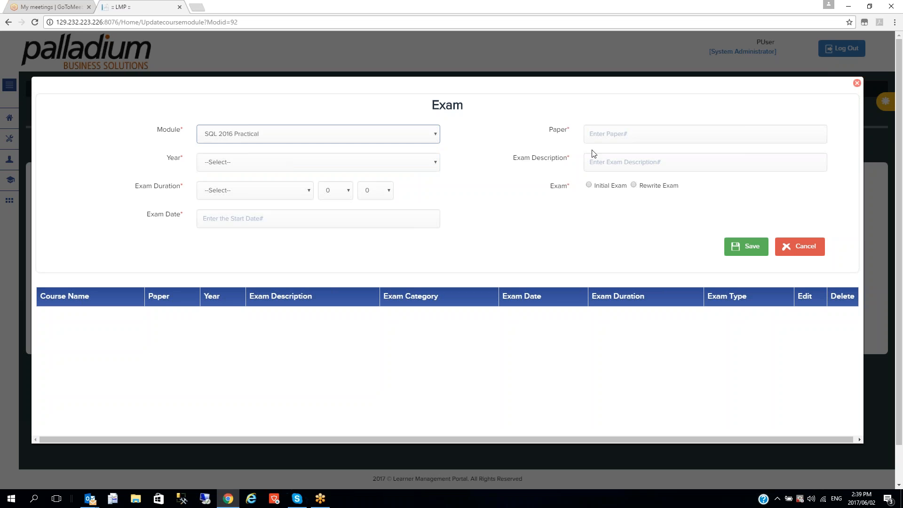
left_click(624, 135)
type("P01")
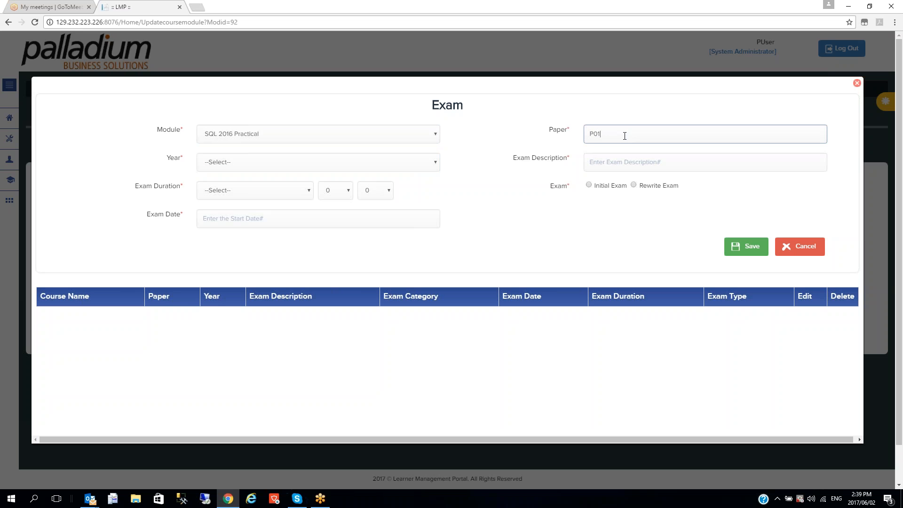
left_click(238, 163)
left_click(240, 183)
Set PRC 8 hours, Initial Exam, date the 19th, and try saving the exam
left_click(309, 192)
left_click(270, 228)
left_click(350, 197)
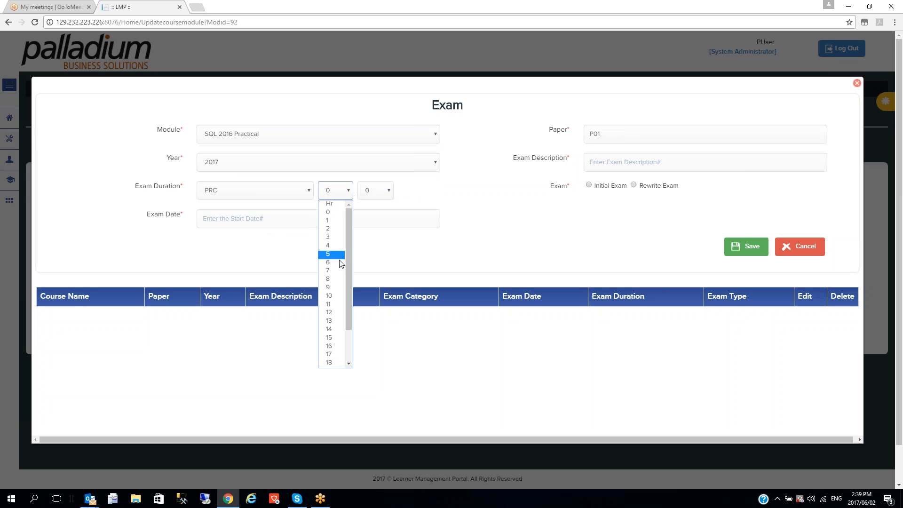
left_click(336, 277)
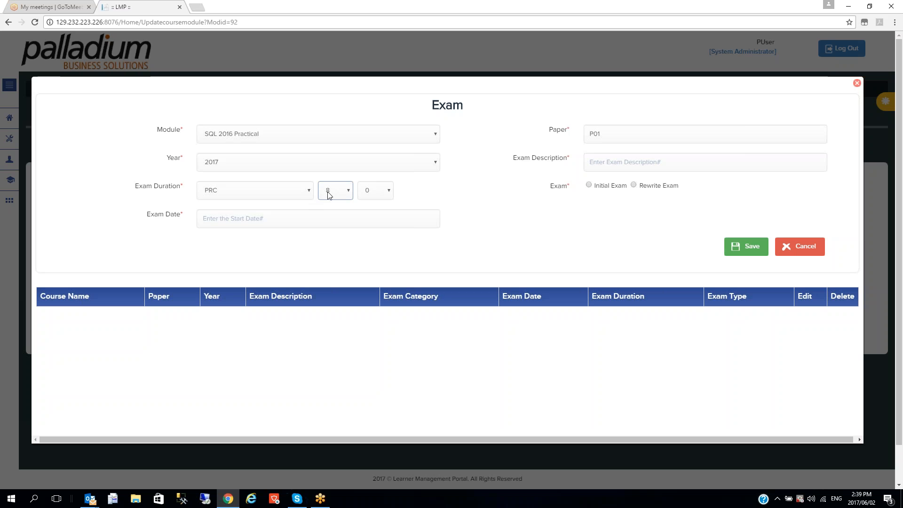
left_click(589, 186)
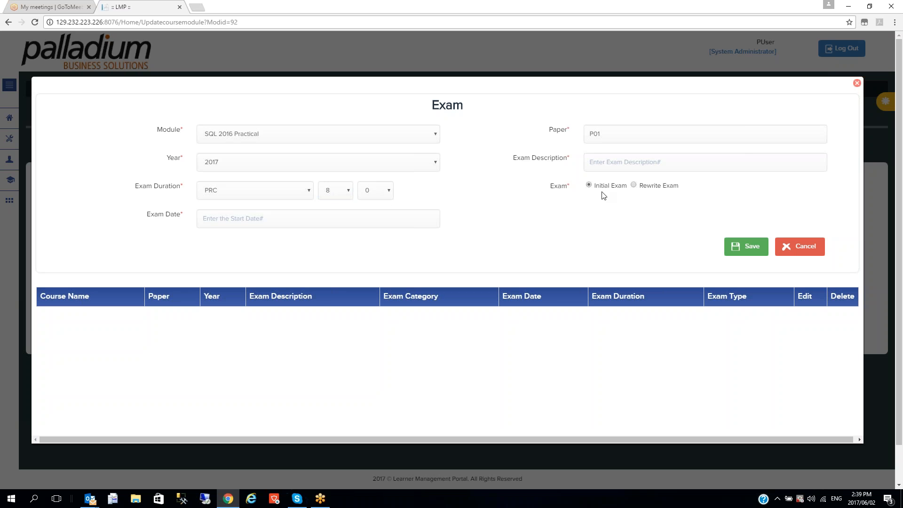
left_click(319, 222)
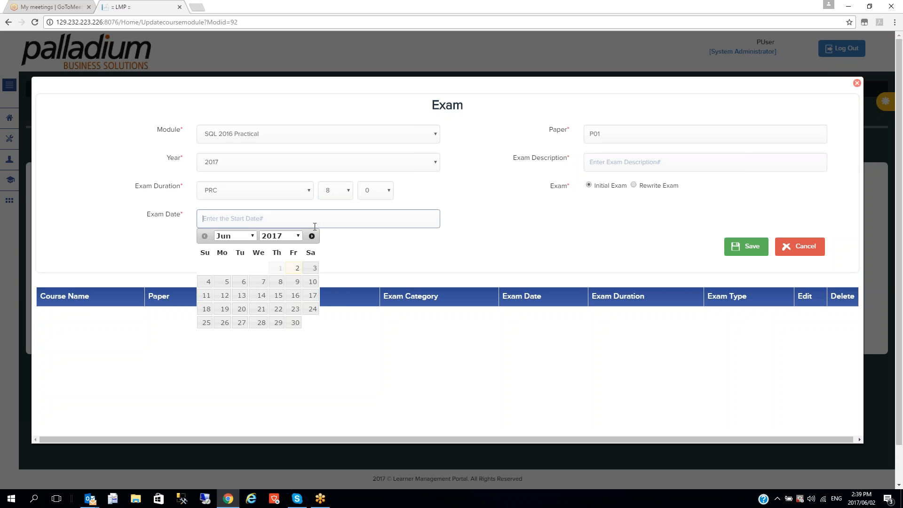
left_click(224, 310)
left_click(749, 253)
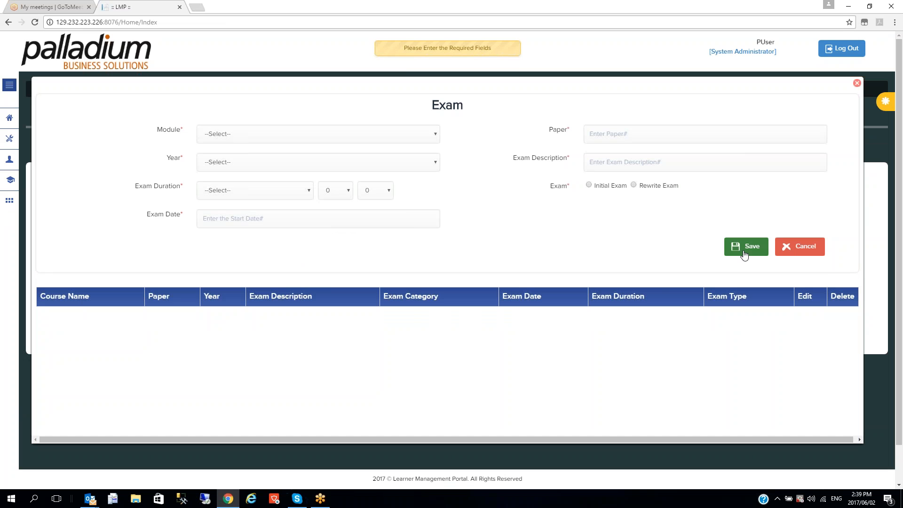
Fill the exam for SQL 2106 Theory: year 2017, GEN 8 hours, dated 19-06-2017
left_click(369, 135)
left_click(311, 155)
left_click(276, 165)
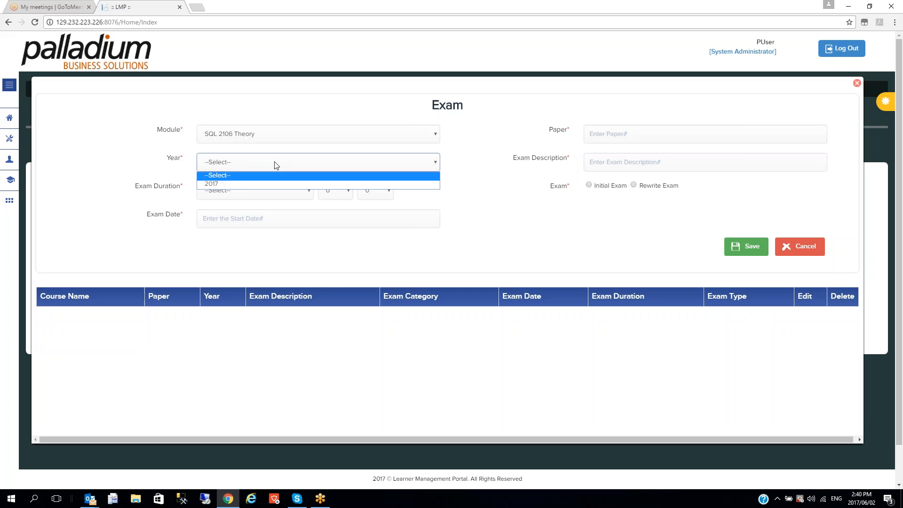
left_click(264, 184)
left_click(258, 190)
left_click(250, 210)
left_click(341, 197)
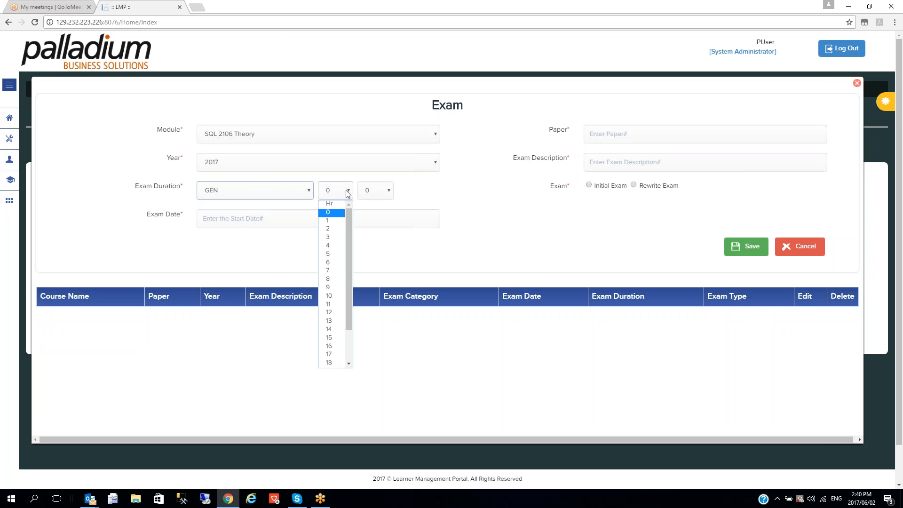
left_click(332, 269)
left_click(268, 217)
left_click(221, 308)
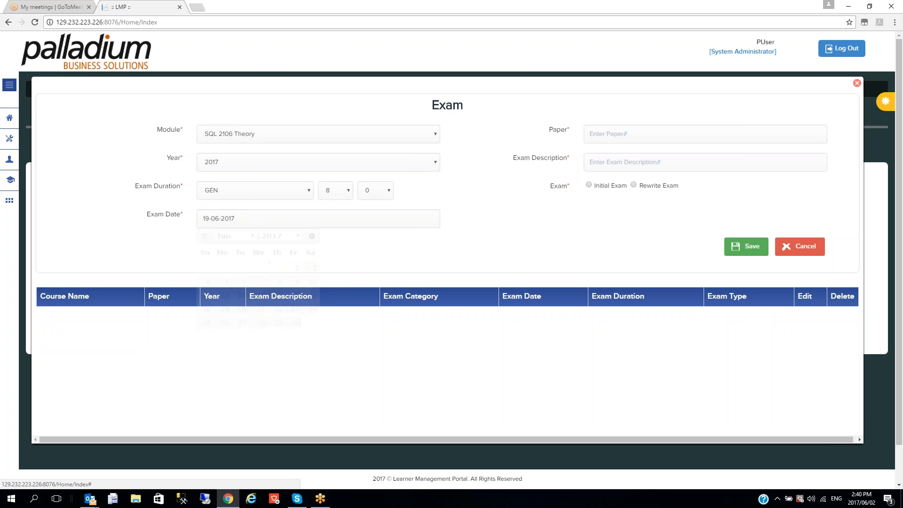
Add paper P01, description Paper1, mark it Initial Exam, and save
left_click(610, 138)
type("P01")
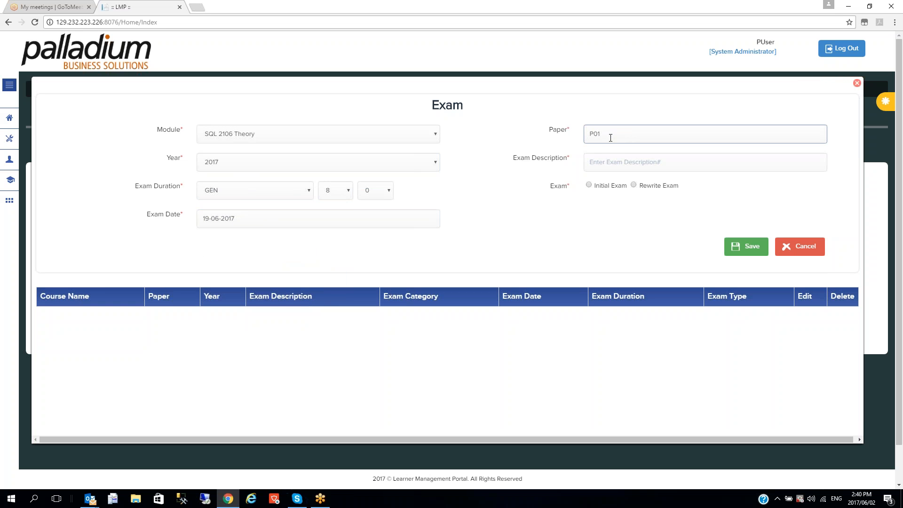
left_click(616, 168)
type("Paper1")
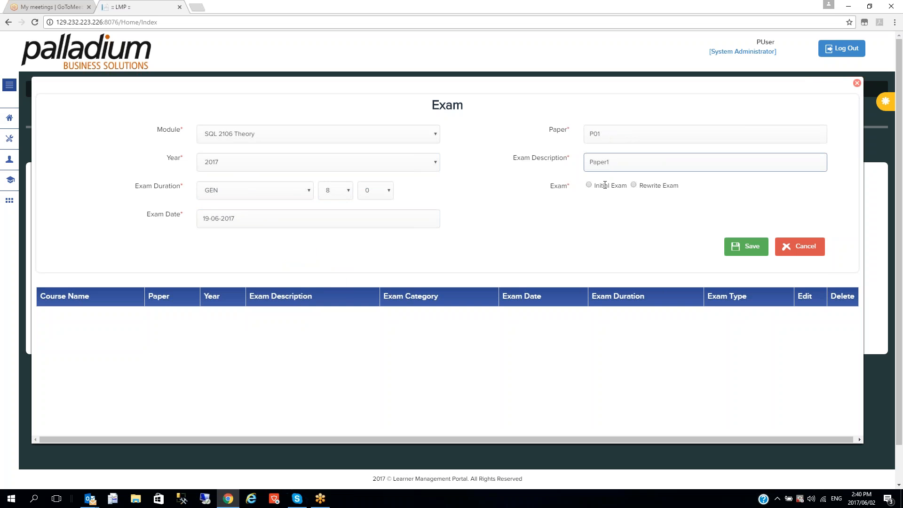
left_click(588, 185)
left_click(746, 245)
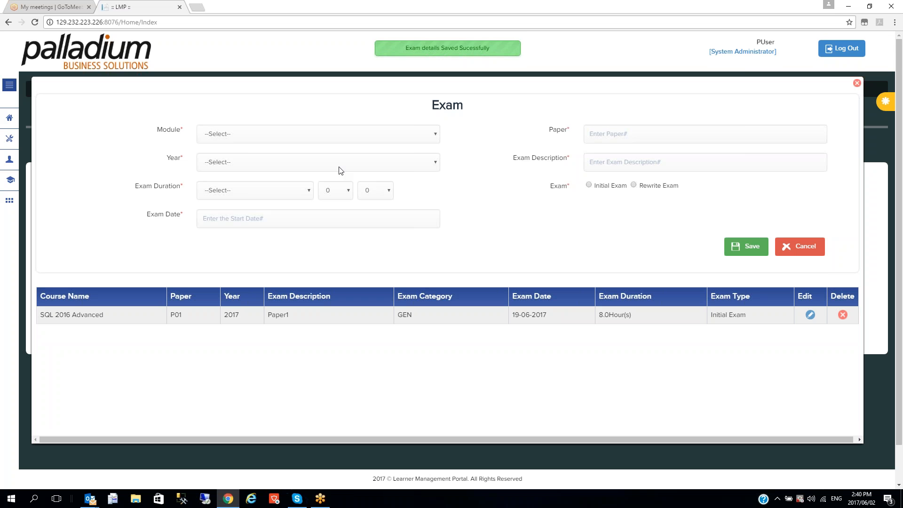
Choose module SQL 2016 Practical, year 2017, category PRC and a duration of 16 hours for the exam
left_click(424, 135)
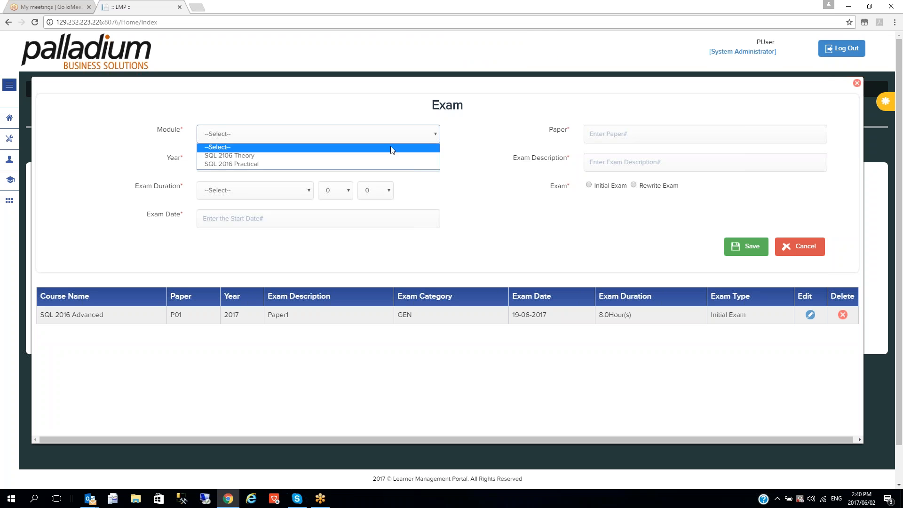
left_click(368, 163)
left_click(310, 163)
left_click(291, 184)
left_click(286, 192)
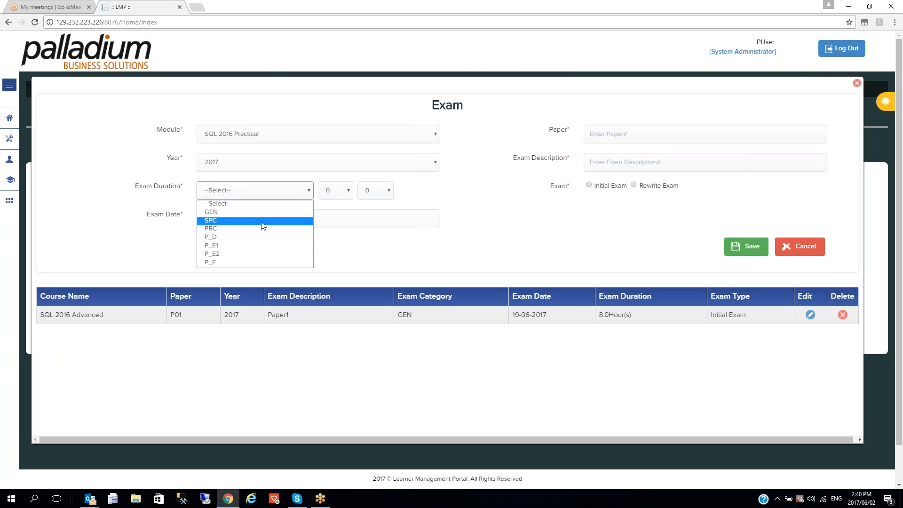
left_click(260, 229)
left_click(282, 191)
left_click(280, 193)
left_click(342, 193)
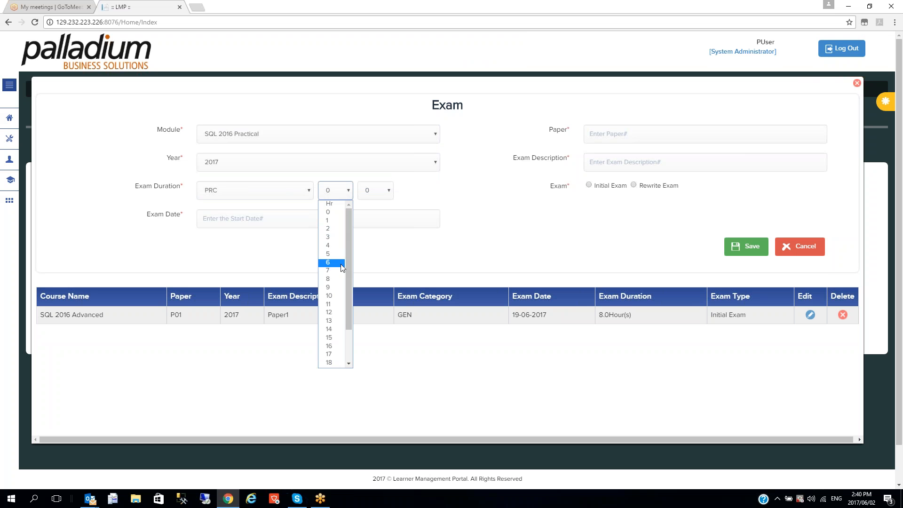
left_click(336, 348)
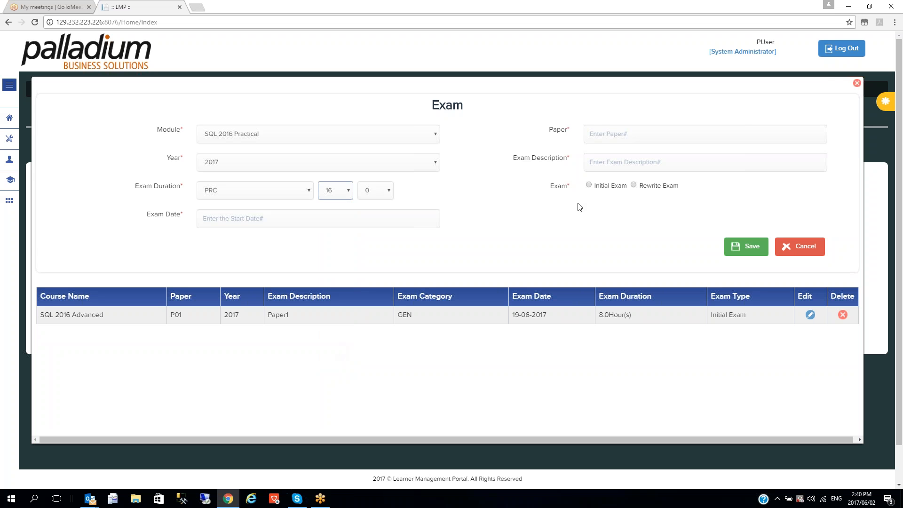
Enter paper P02 Paper2 as an Initial Exam dated 26 June 2017, save it, and return to the modules
left_click(606, 131)
type("P02")
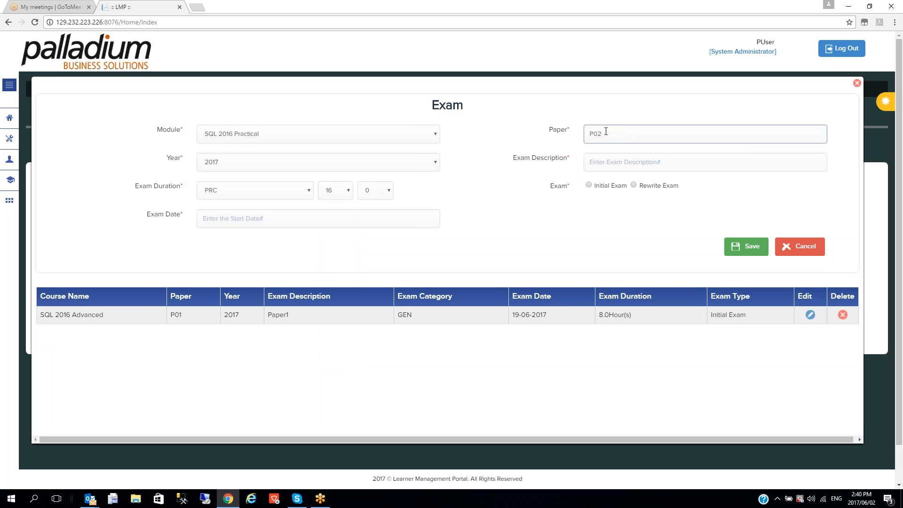
type("Paper")
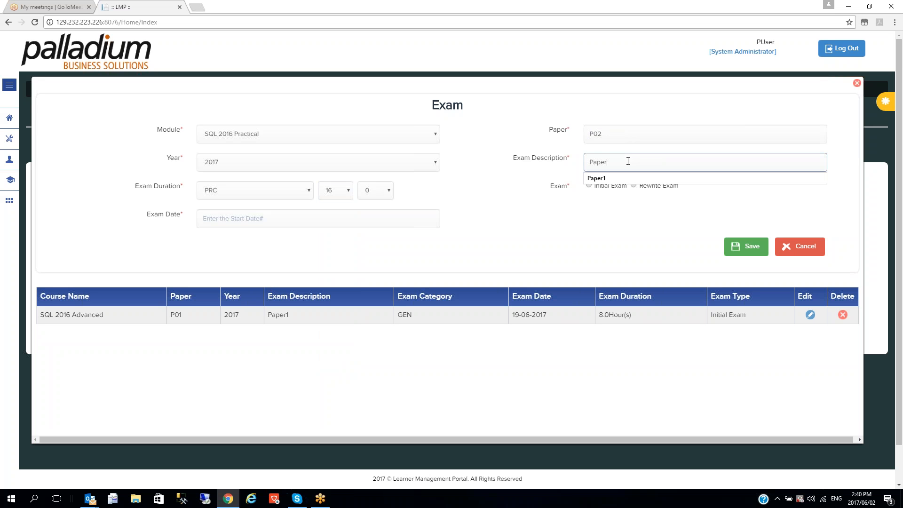
type("2")
left_click(588, 185)
left_click(296, 221)
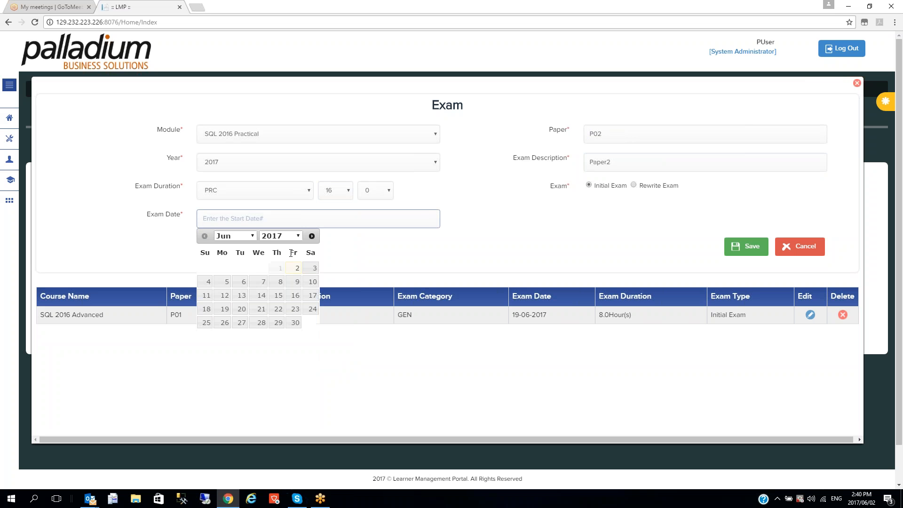
left_click(224, 322)
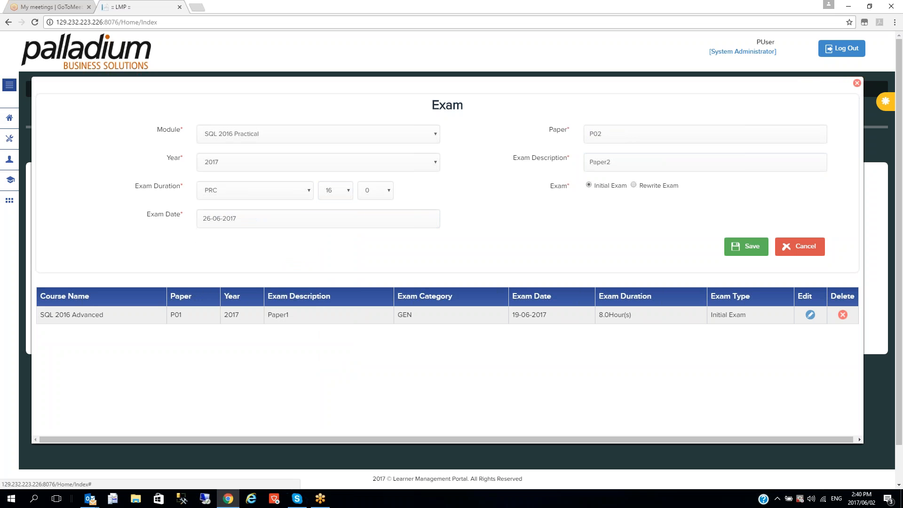
left_click(752, 249)
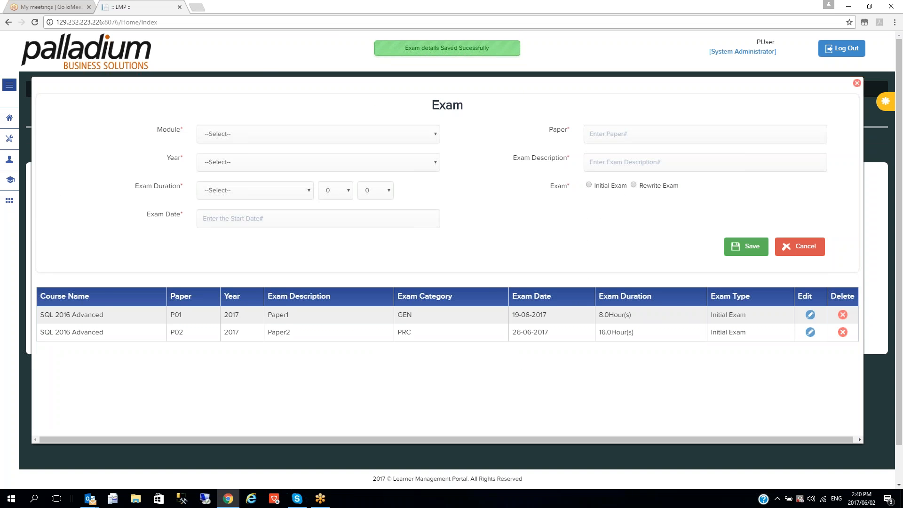
left_click(799, 246)
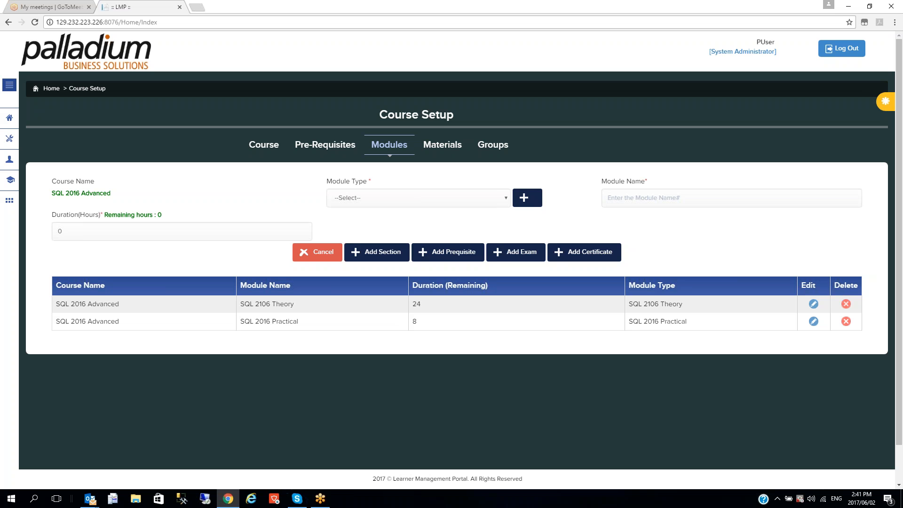
Schedule SQL 2016 Practical for Intake 1 on 5 June 2017
left_click(493, 145)
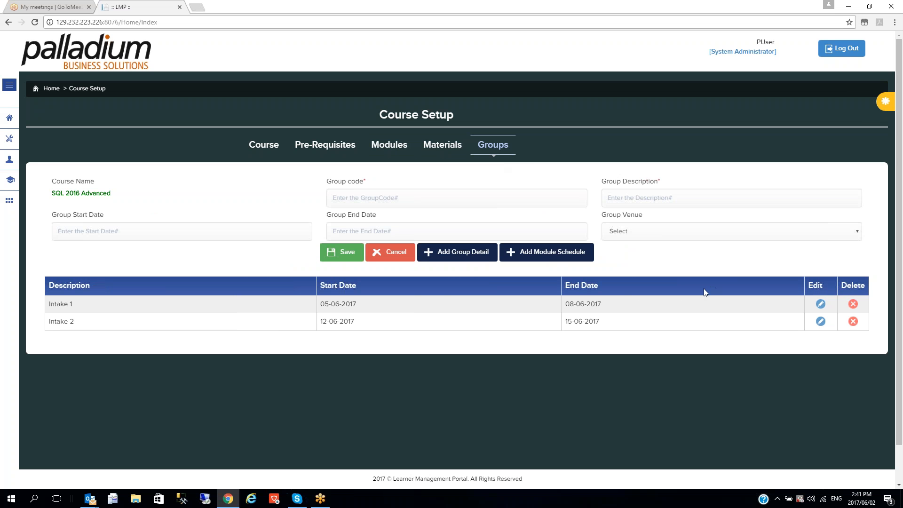
left_click(820, 304)
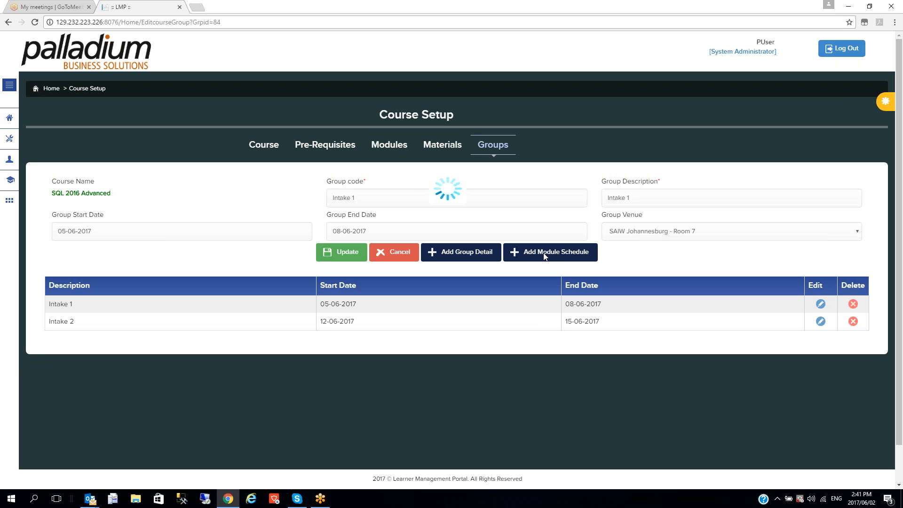
left_click(531, 253)
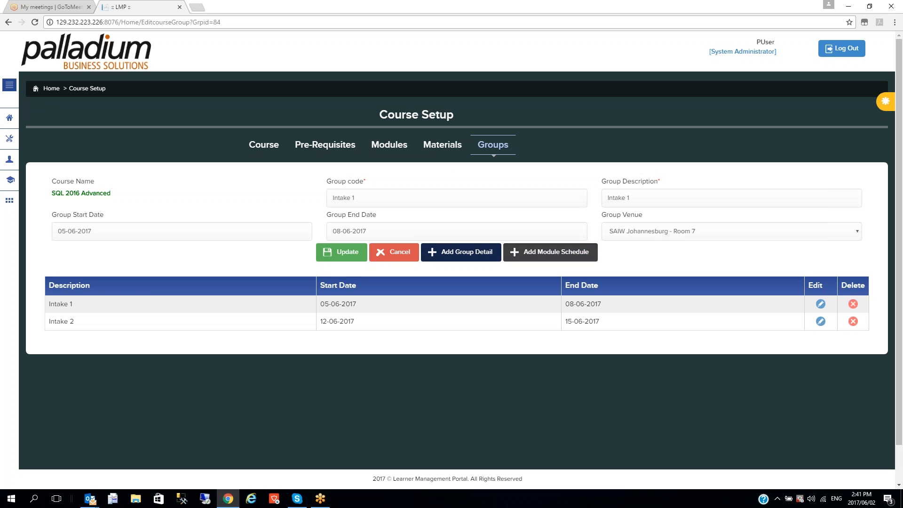
left_click(387, 210)
left_click(376, 229)
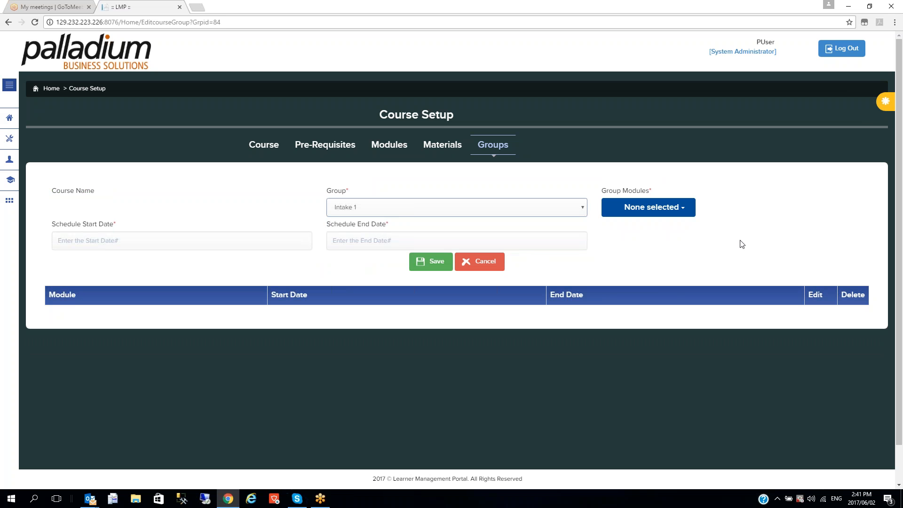
left_click(649, 208)
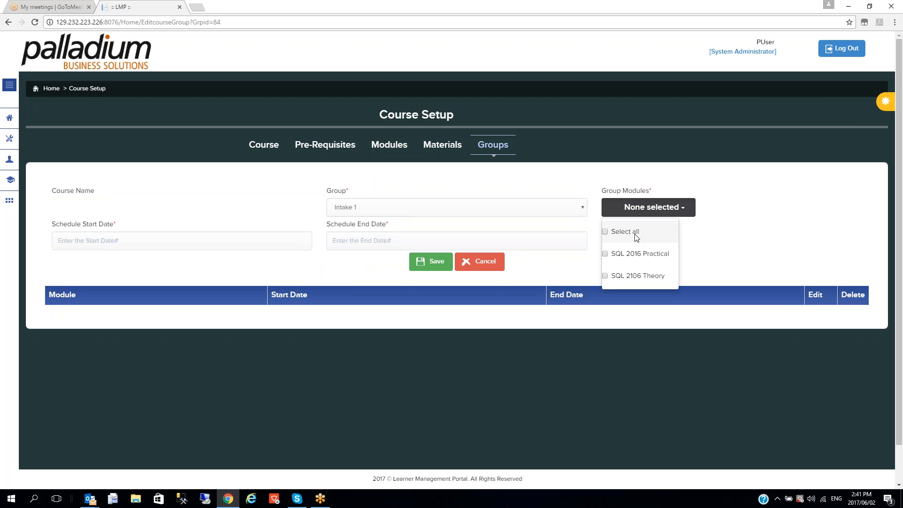
left_click(606, 254)
left_click(166, 241)
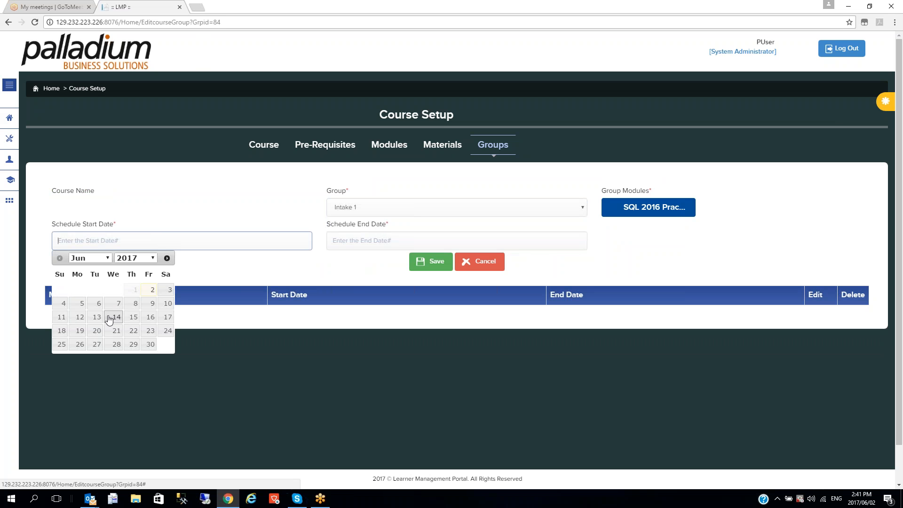
left_click(80, 303)
left_click(335, 241)
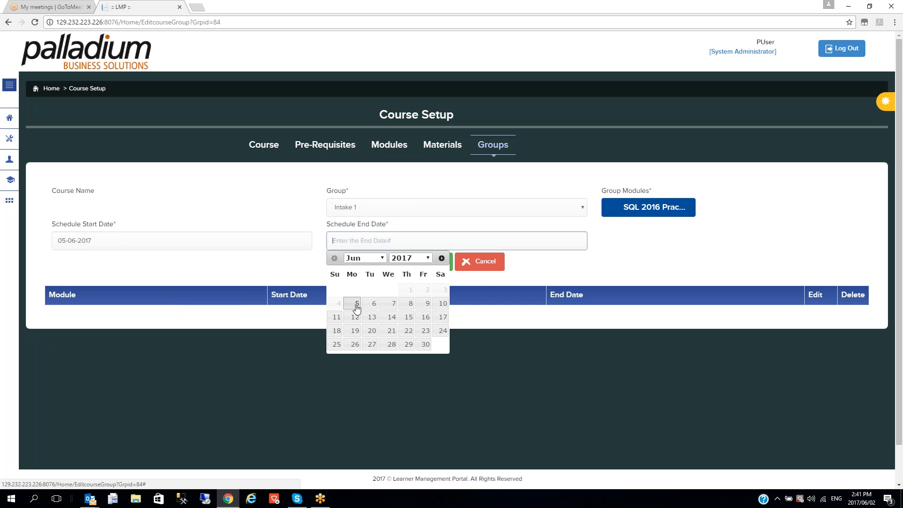
left_click(356, 304)
left_click(433, 263)
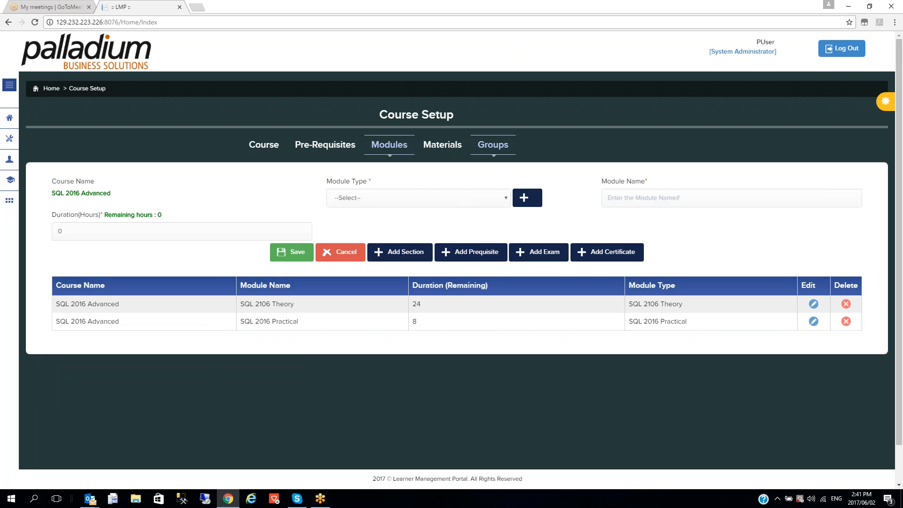
Schedule SQL 2106 Theory for Intake 1 from 6 to 8 June 2017 and save
left_click(493, 147)
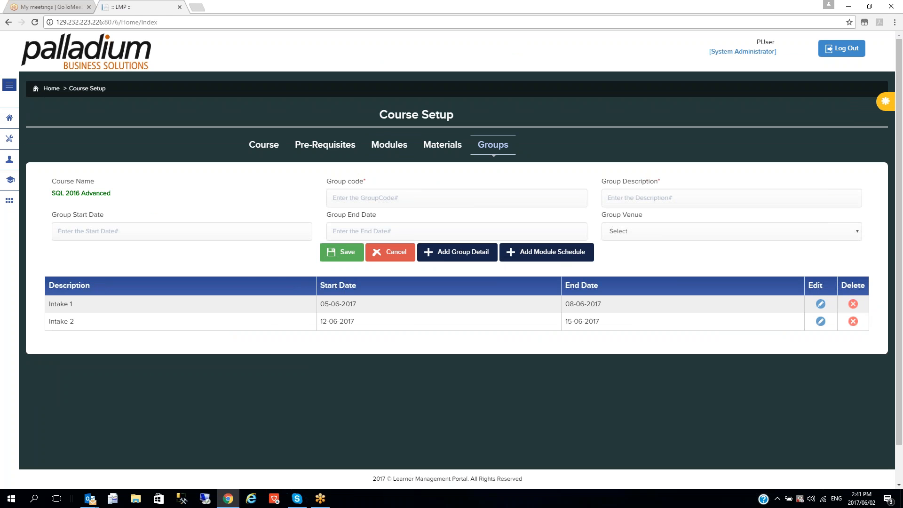
left_click(821, 304)
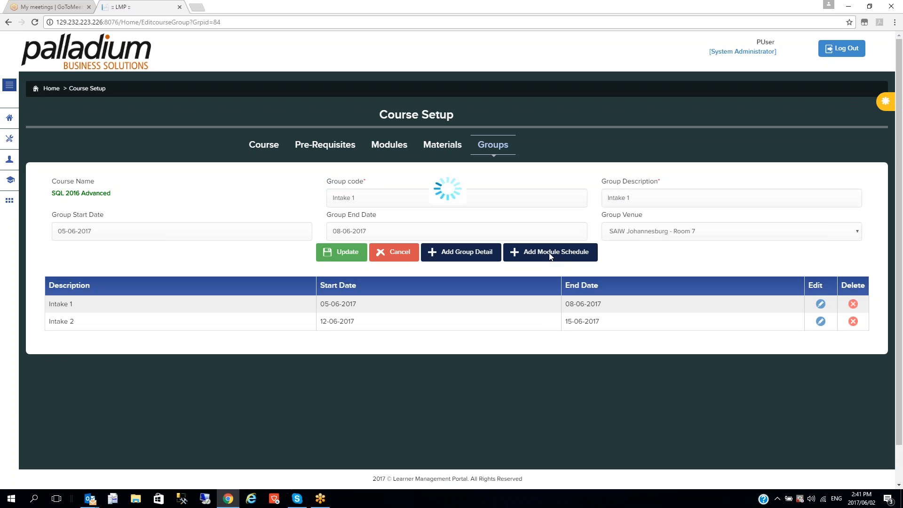
left_click(549, 254)
left_click(429, 214)
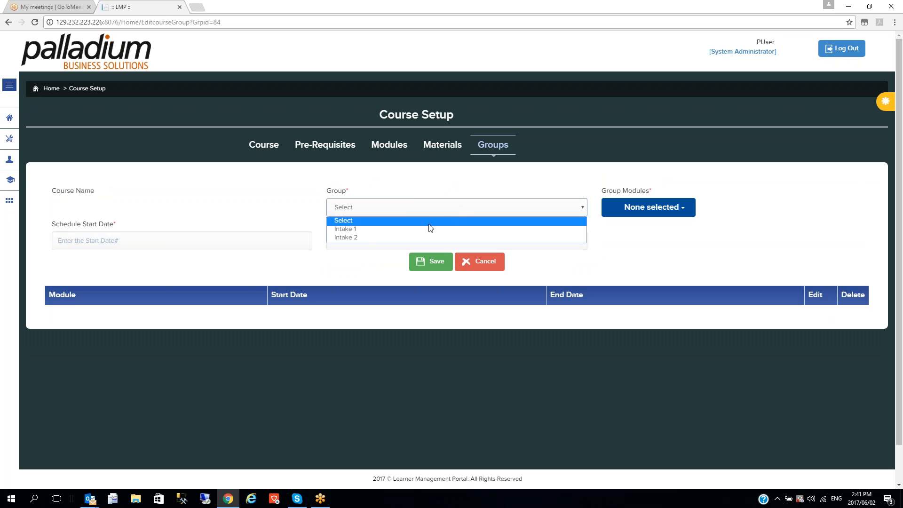
left_click(430, 229)
left_click(668, 209)
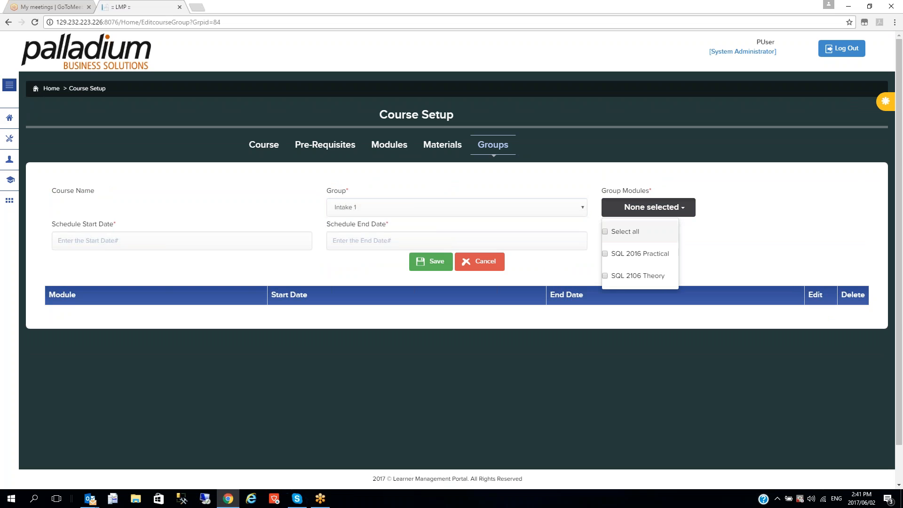
left_click(608, 276)
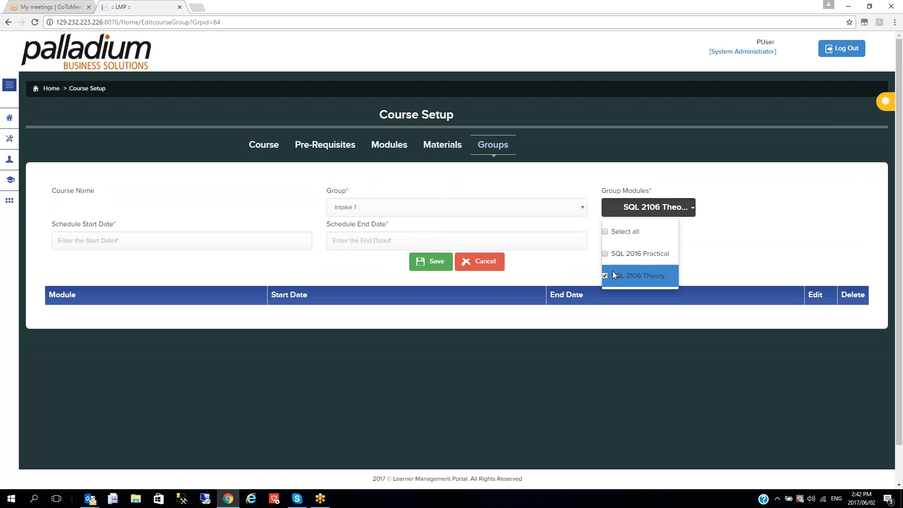
left_click(228, 238)
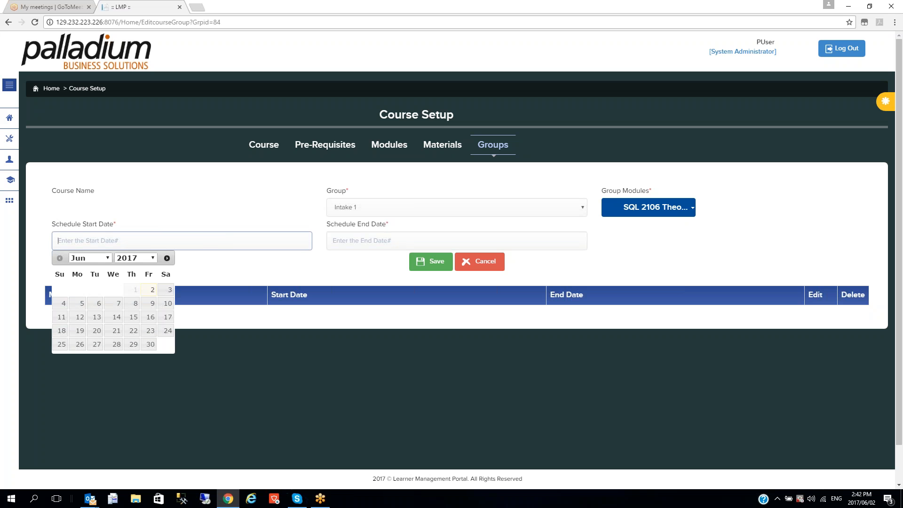
left_click(96, 306)
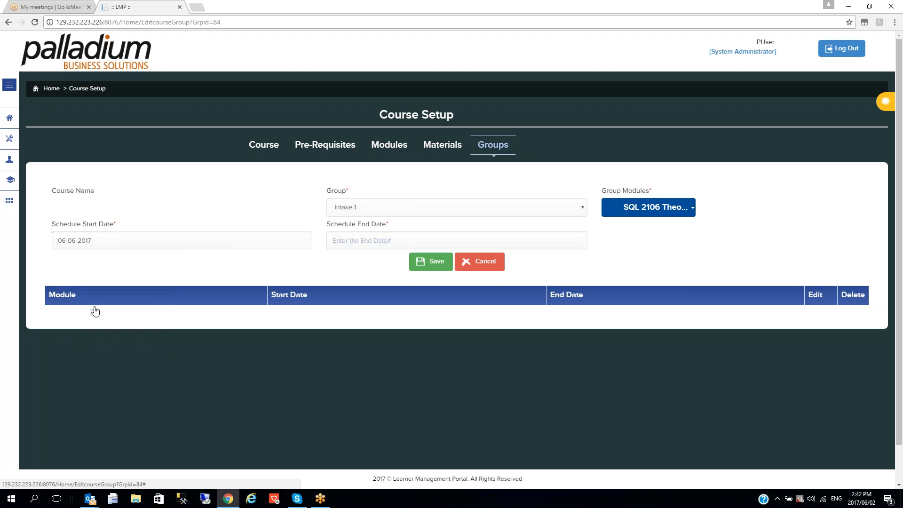
left_click(354, 240)
left_click(409, 306)
left_click(426, 262)
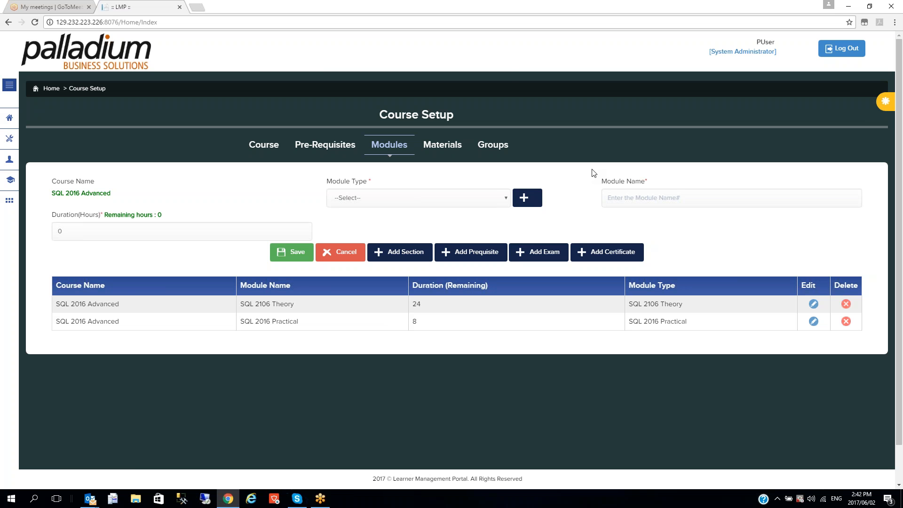
Open the 2017 Year Planner and scroll to SQL 2016 Advanced in June
mouse_move(7, 121)
left_click(49, 140)
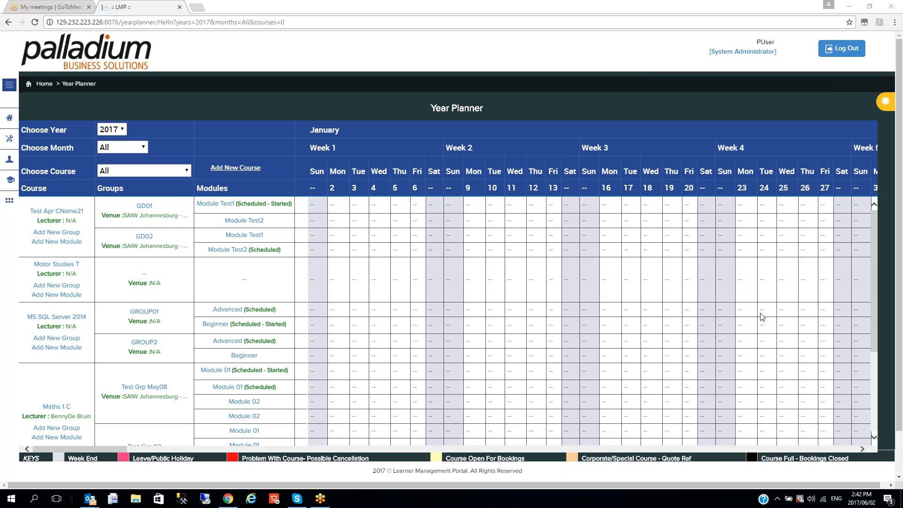
left_click_drag(875, 304, 873, 414)
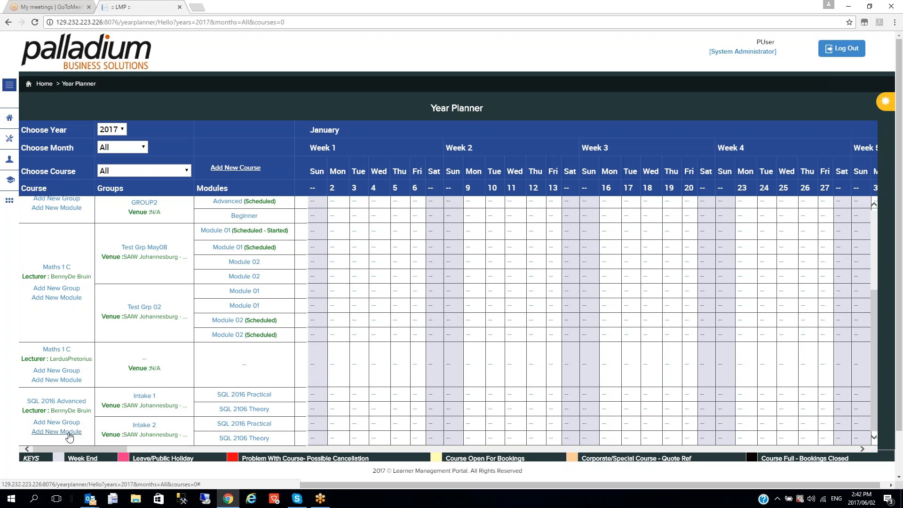
left_click_drag(122, 449, 441, 459)
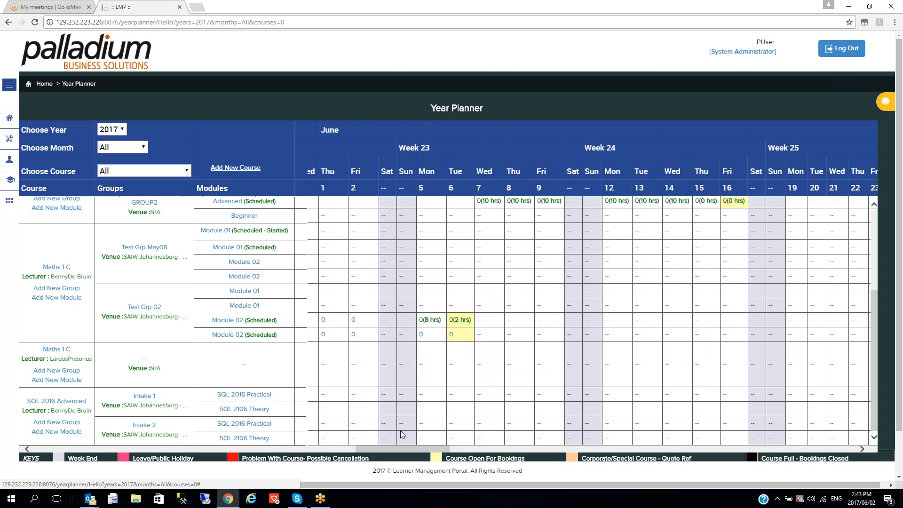
Schedule 8 hours of Intake 2's SQL 2016 Practical on 12 June
left_click(606, 424)
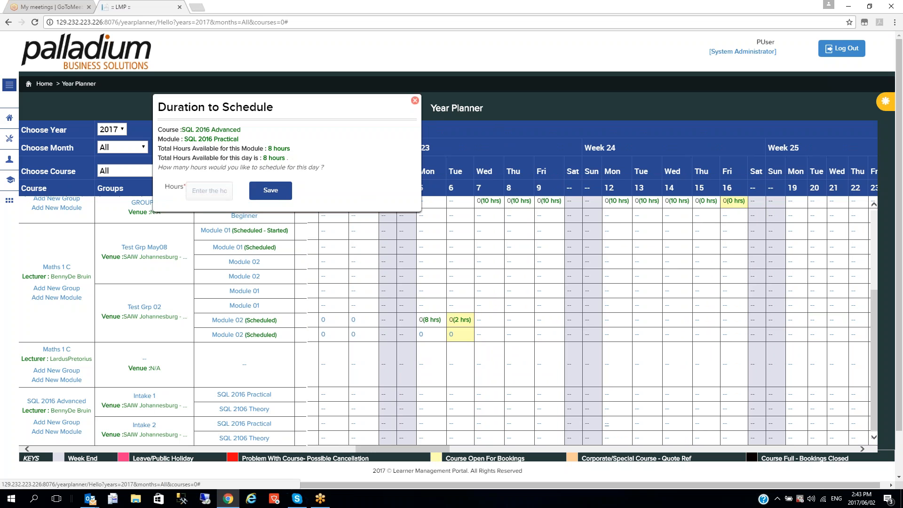
left_click(204, 197)
type("8")
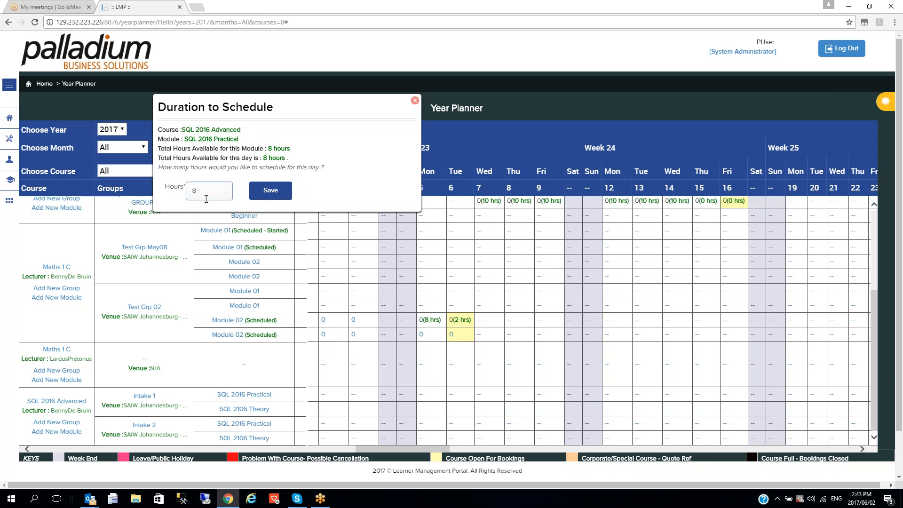
left_click(263, 195)
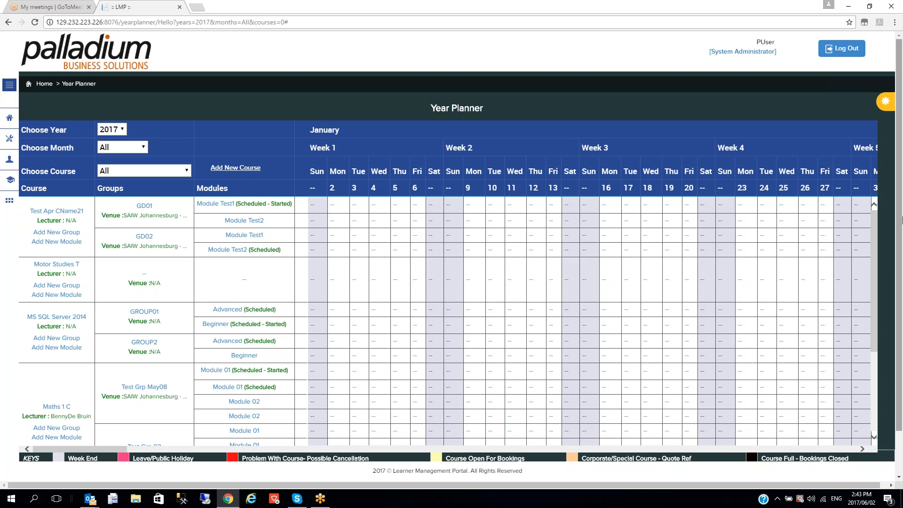
Schedule 24 hours of Intake 2's SQL 2106 Theory in June
scroll(899, 221, "down", 1)
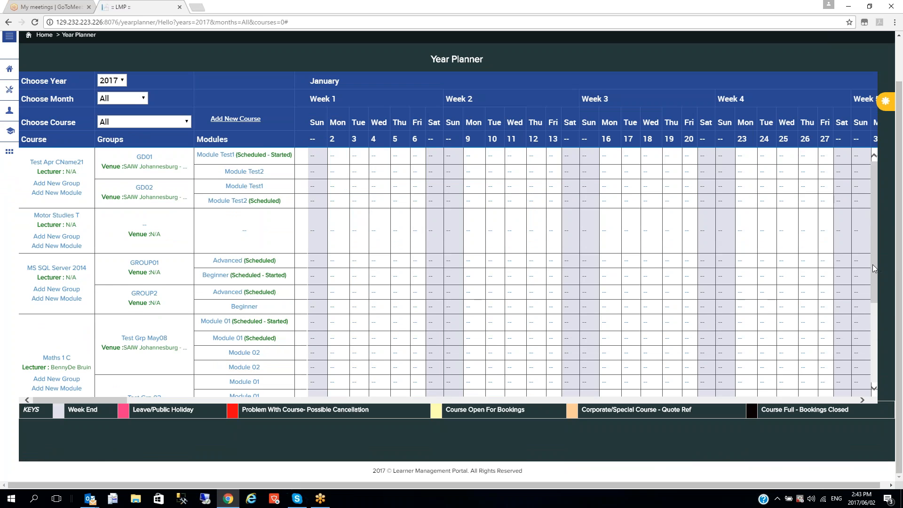
scroll(875, 269, "down", 3)
left_click_drag(114, 406, 257, 407)
left_click_drag(108, 401, 454, 401)
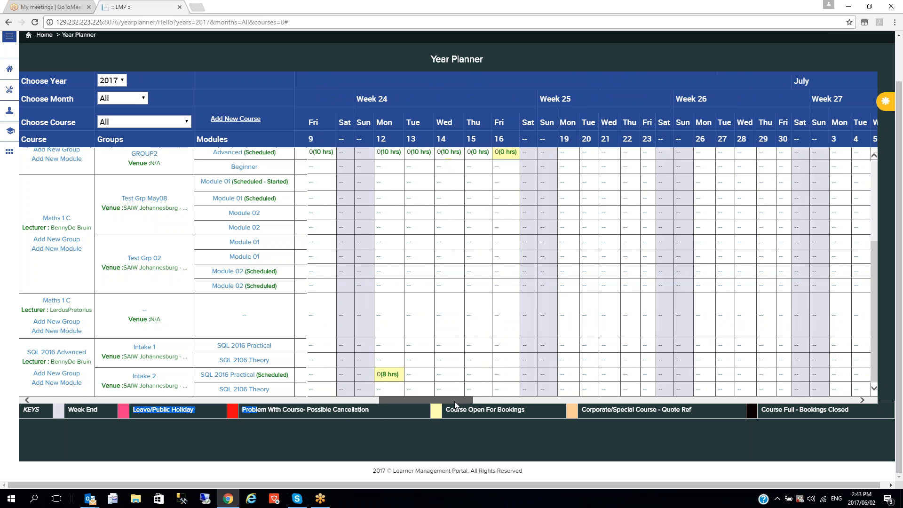
left_click(409, 389)
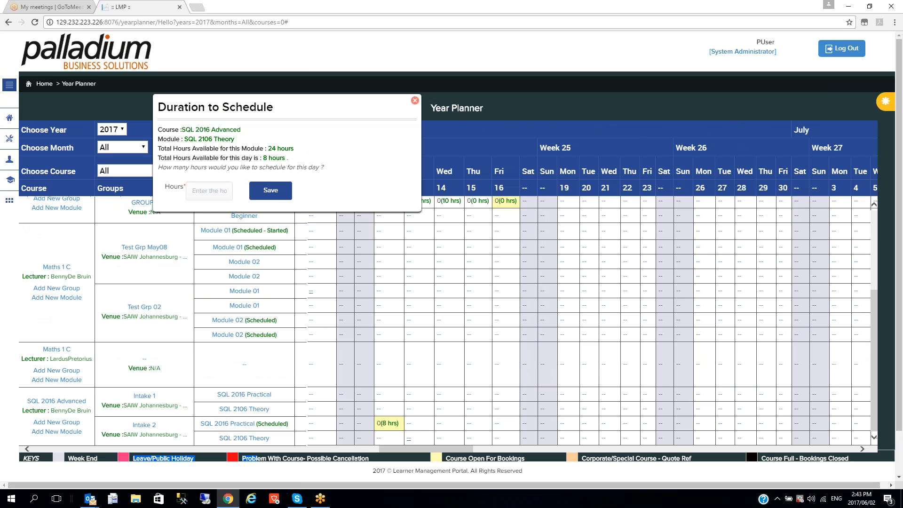
left_click(207, 191)
type("24")
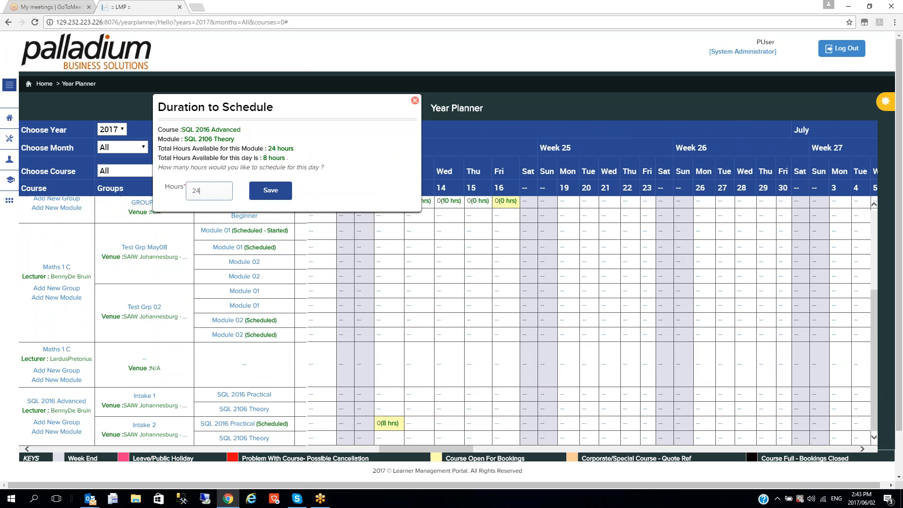
left_click(270, 193)
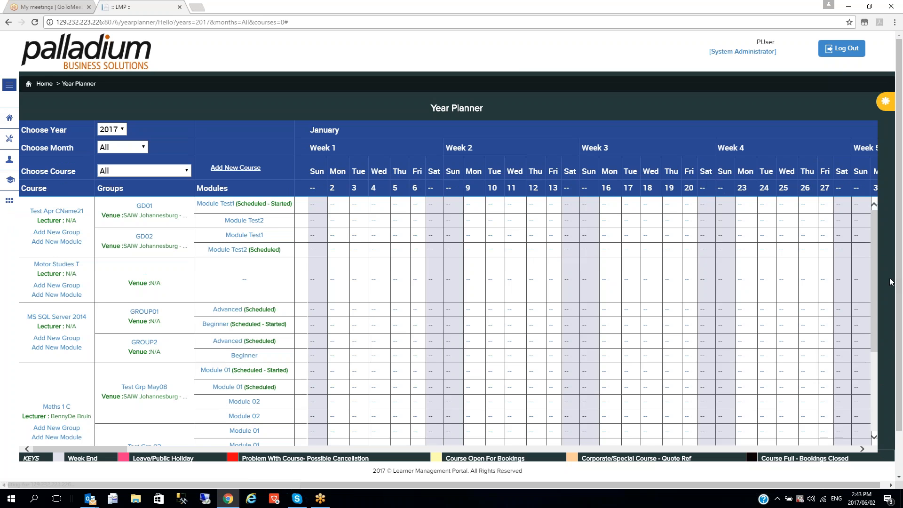
scroll(323, 405, "down", 3)
left_click_drag(118, 449, 458, 453)
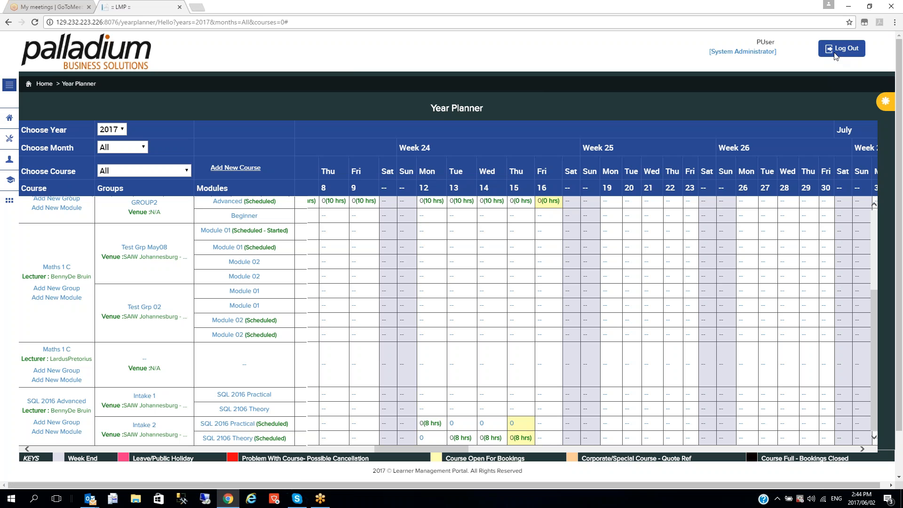
Log out of the administrator account and sign in with the student's username, password and verification code
left_click(849, 52)
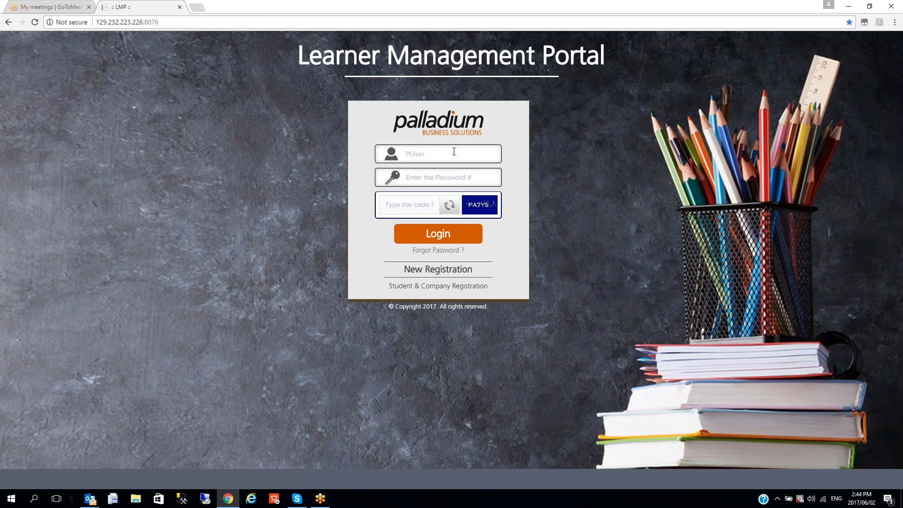
type("maryj")
key("Tab")
type("•••••••")
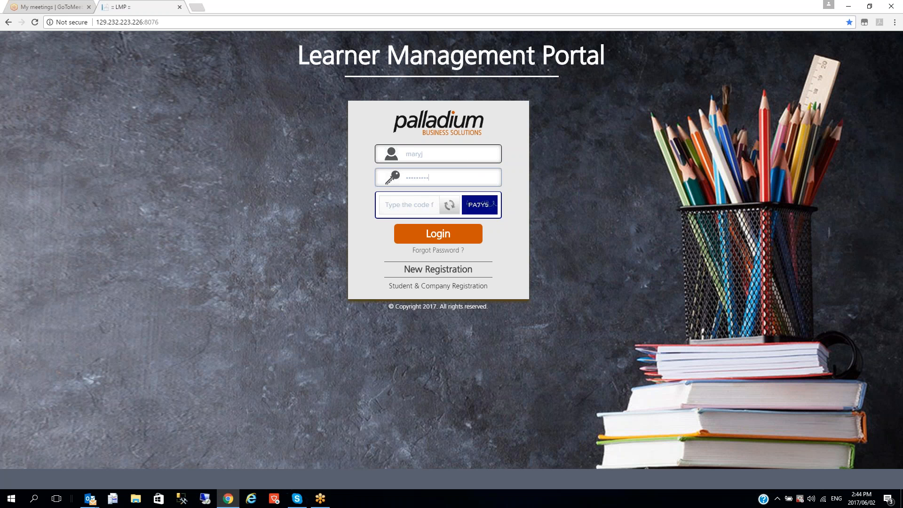
left_click(405, 214)
type("PA")
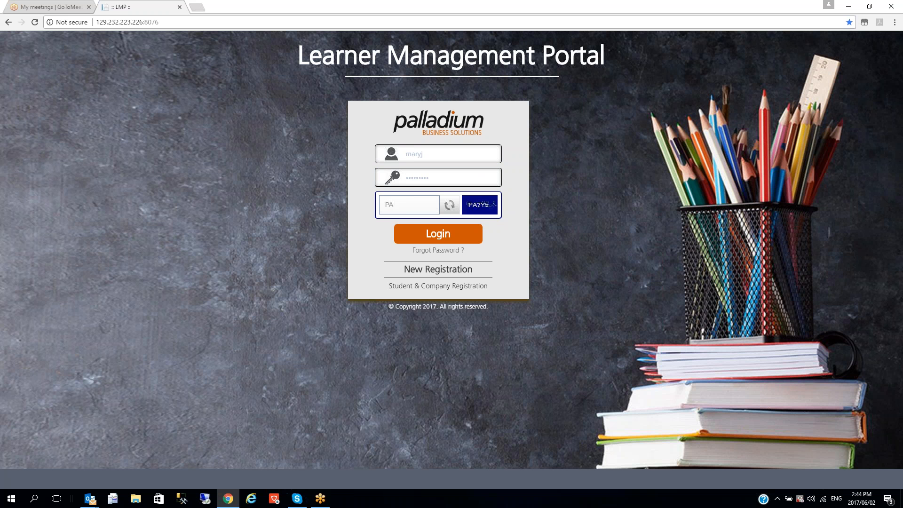
type("7Y5")
key("Return")
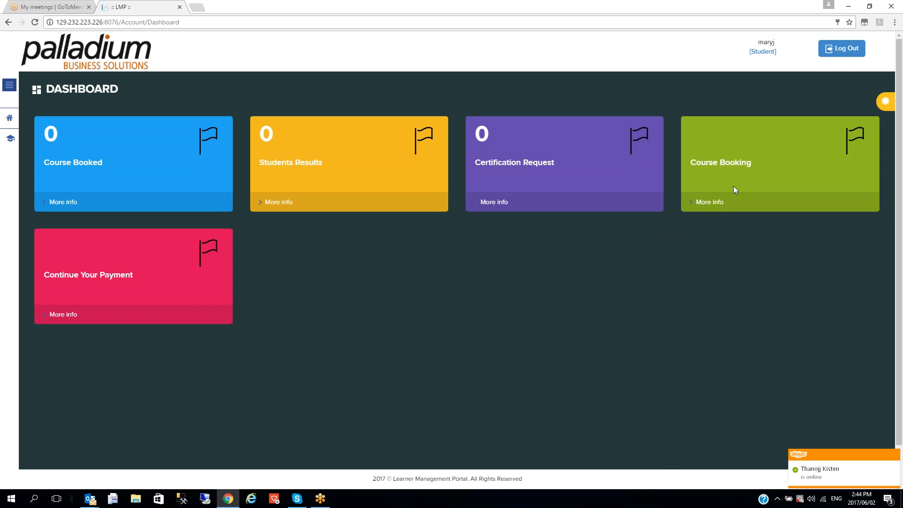
Open Course Booking and filter the course type to SQL Server
left_click(721, 205)
left_click(484, 189)
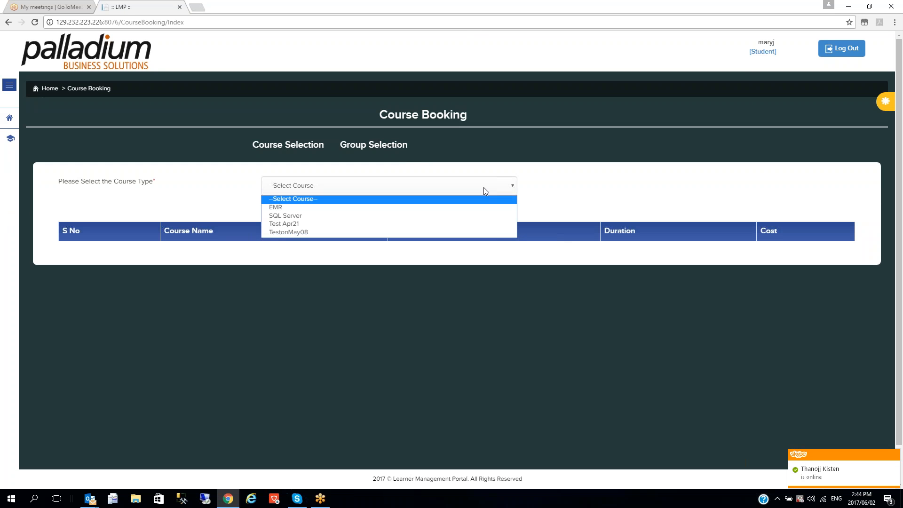
left_click(441, 217)
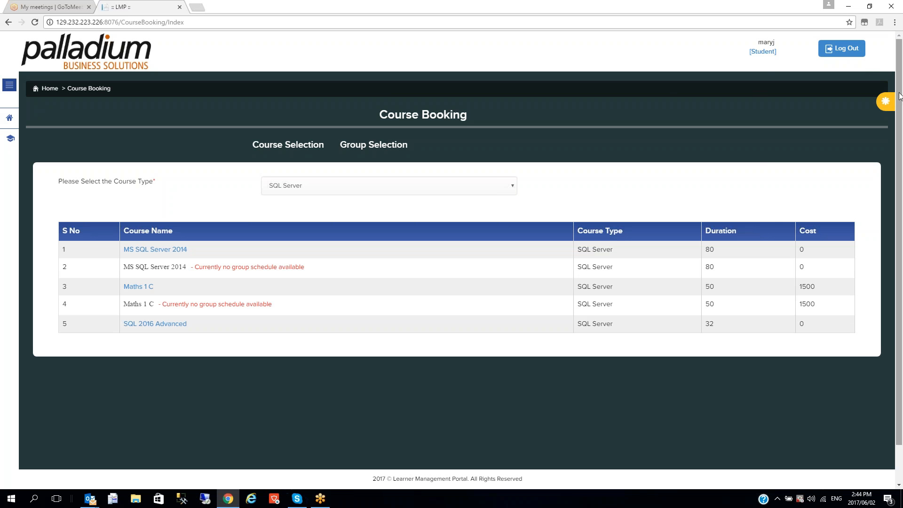
Log out of the student account and sign in with the administrator's username, password and verification code
left_click(841, 48)
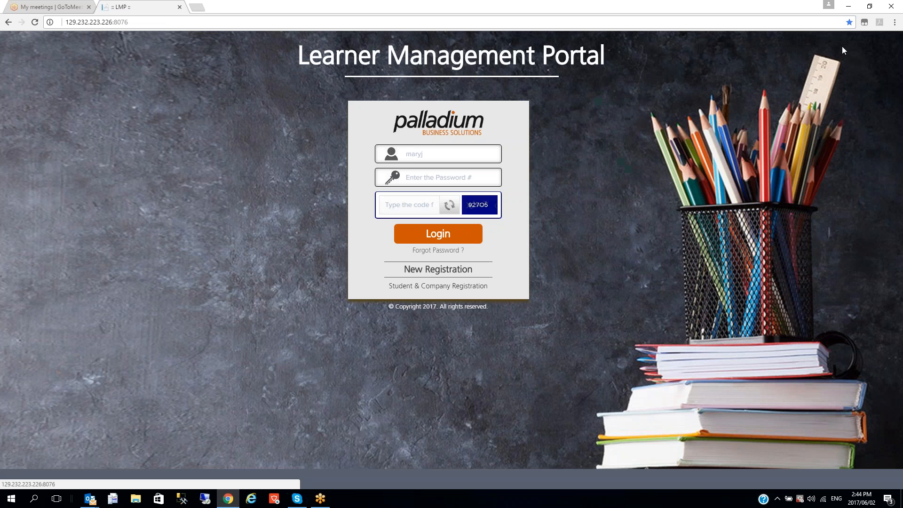
left_click(437, 153)
type("PUser")
key("Tab")
type("pas")
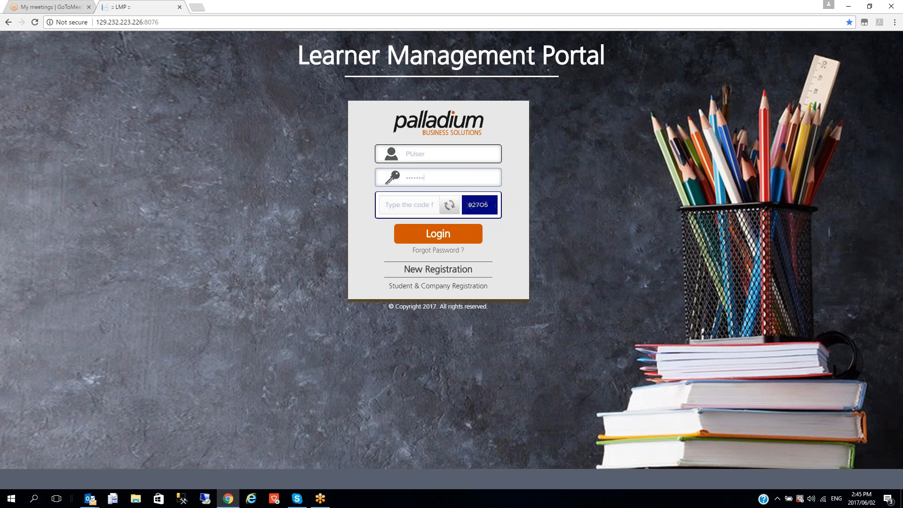
key("Tab")
type("9")
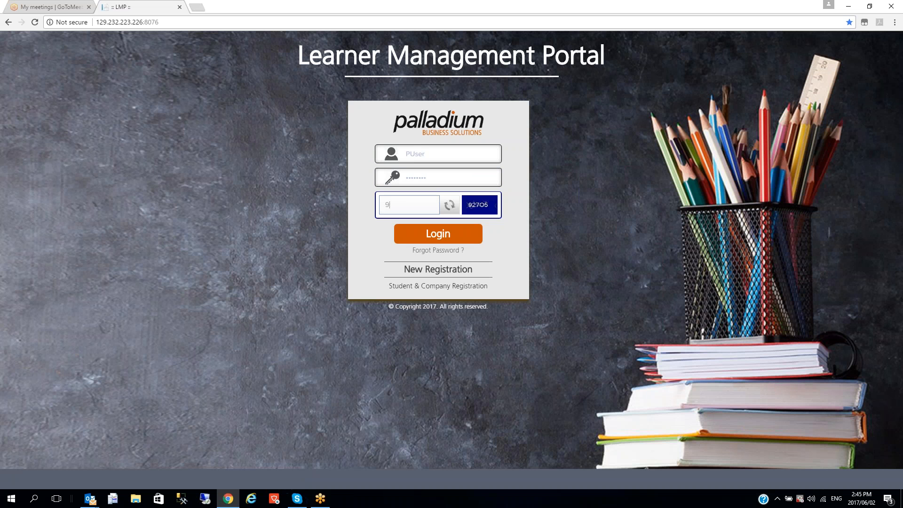
type("276")
key("BackSpace")
type("05")
key("Return")
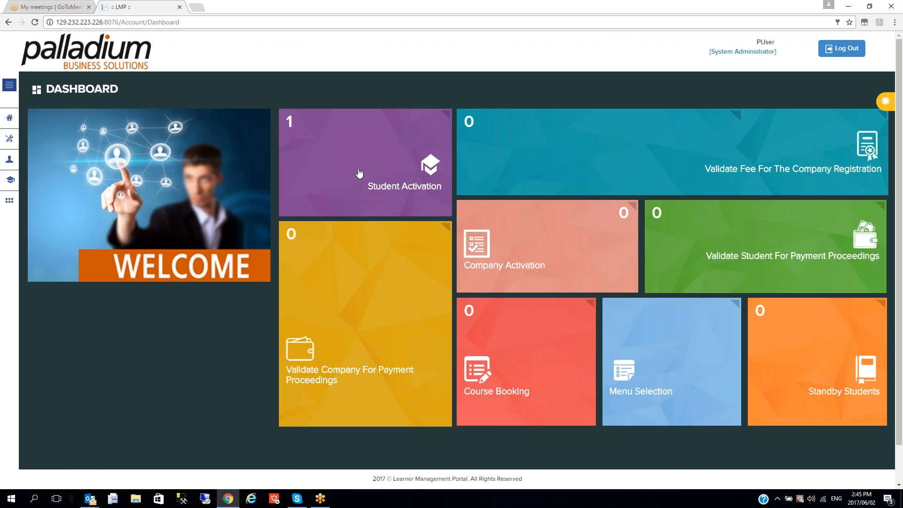
Set SQL 2016 Advanced's member price to 1000 and non-member price to 1500, then log out
left_click(10, 85)
left_click(41, 394)
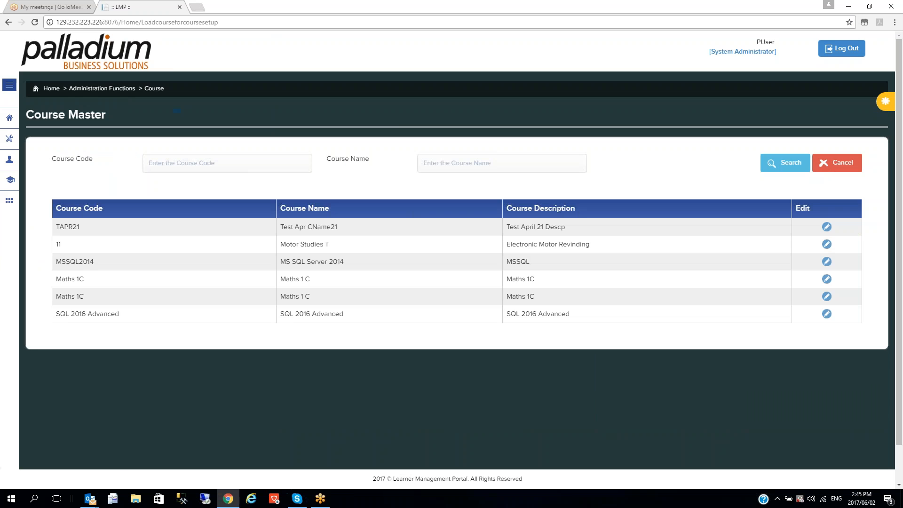
left_click(827, 314)
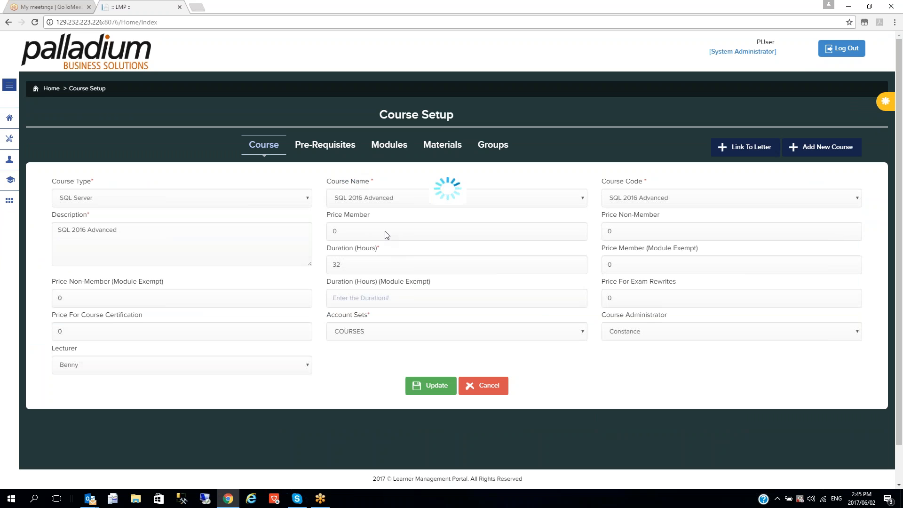
key("ctrl+a")
type("1000")
key("Tab")
type("150")
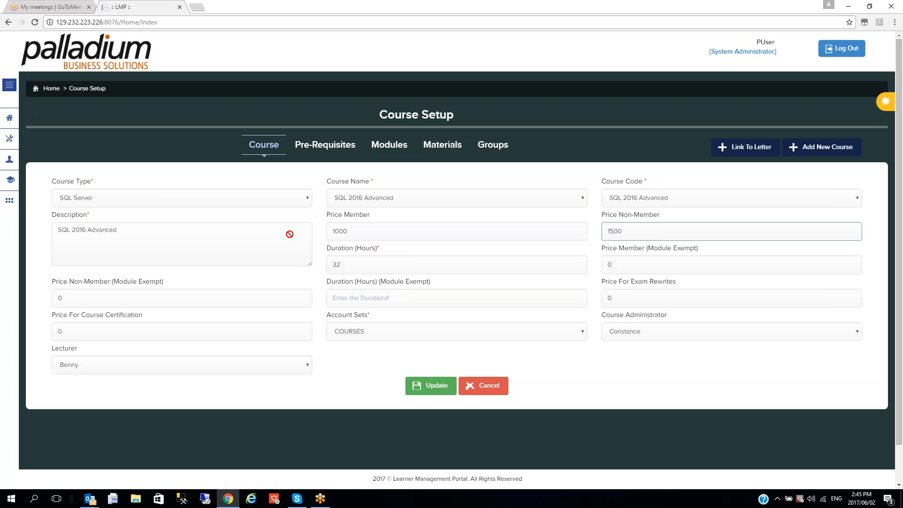
type("0")
left_click(436, 385)
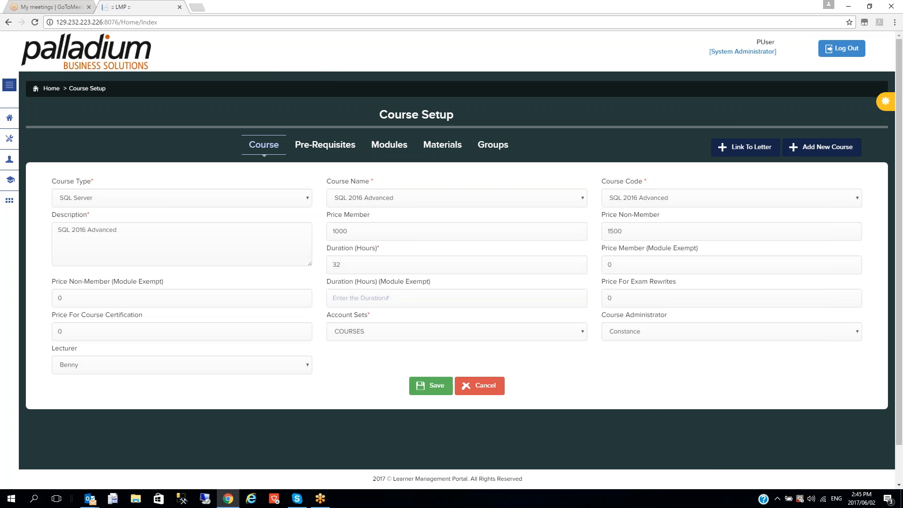
left_click(839, 48)
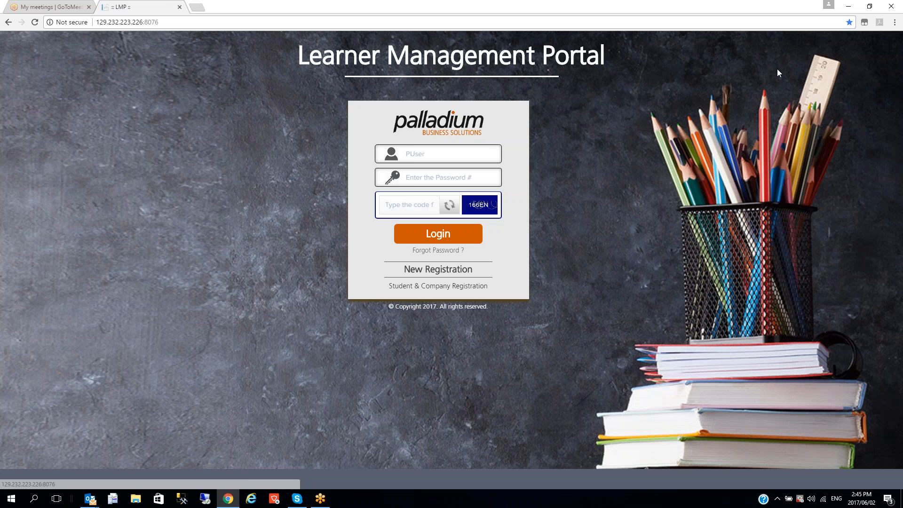
Sign in with the student's username and password
left_click_drag(443, 151, 383, 156)
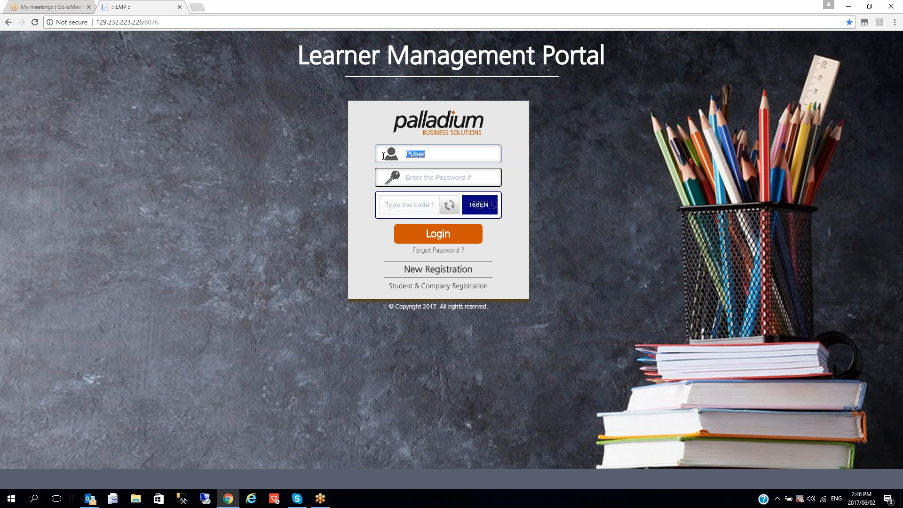
type("maryj")
key("Tab")
type("pa•••••••1")
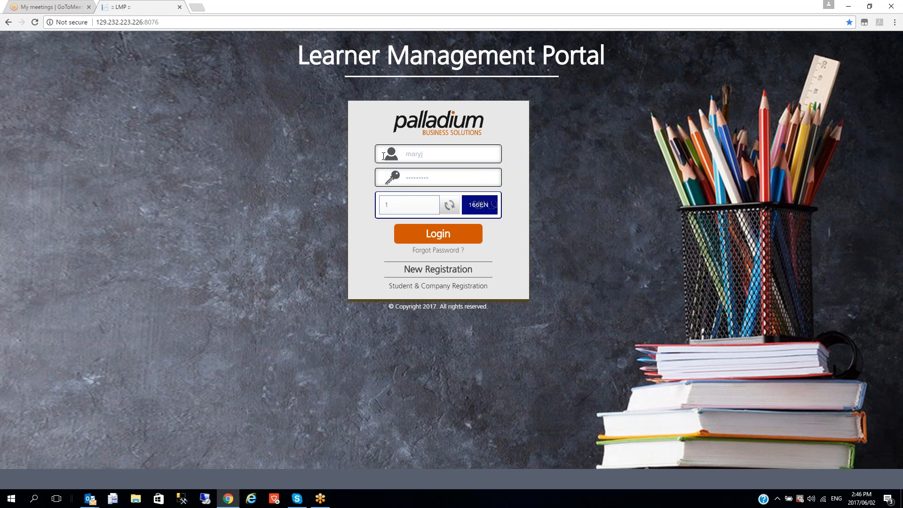
type("66EN")
key("Return")
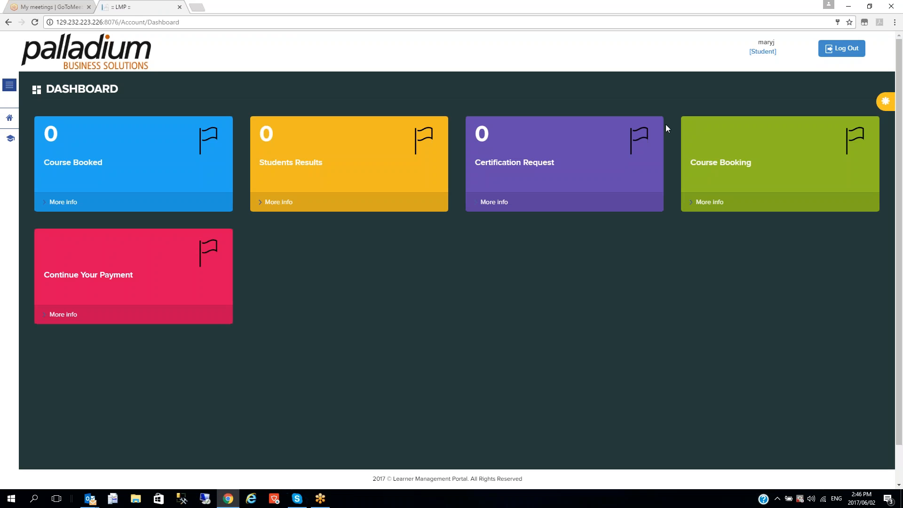
Book the SQL Server course in the Intake 2 group and step through the remaining booking pages
left_click(710, 202)
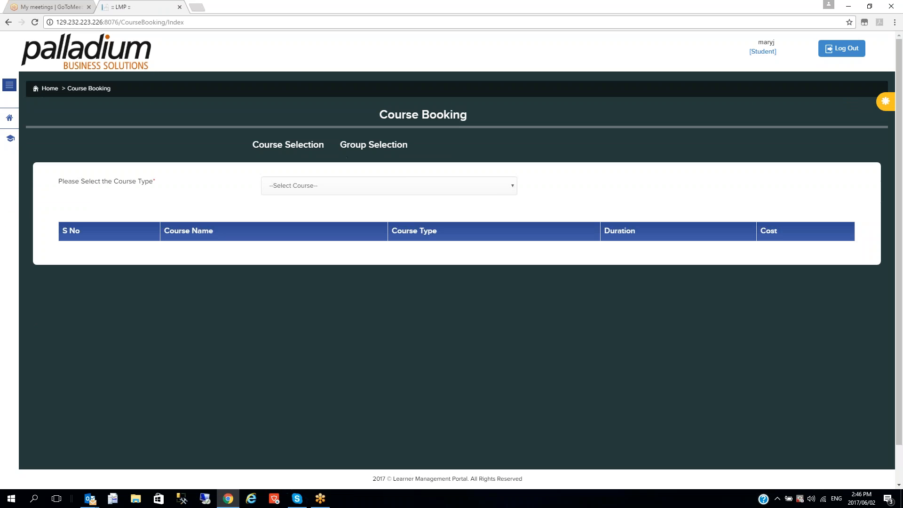
left_click(402, 184)
left_click(365, 207)
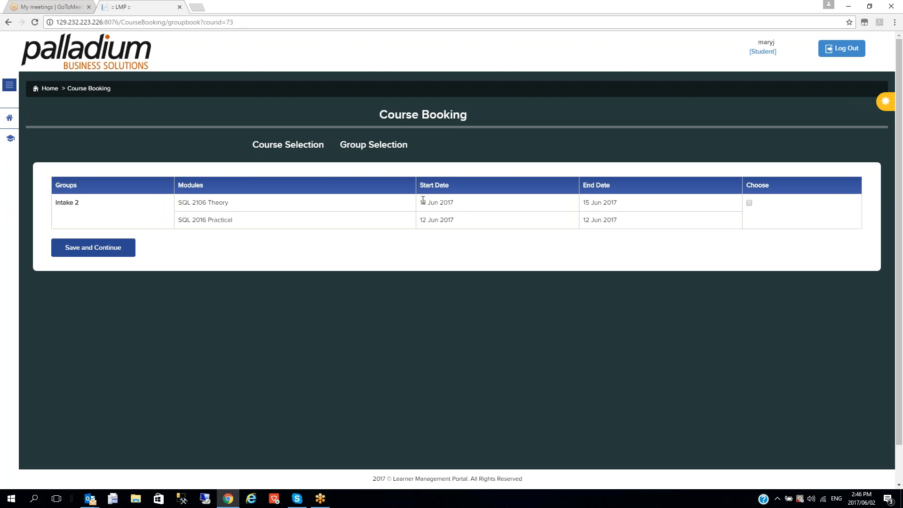
left_click(749, 204)
left_click(100, 252)
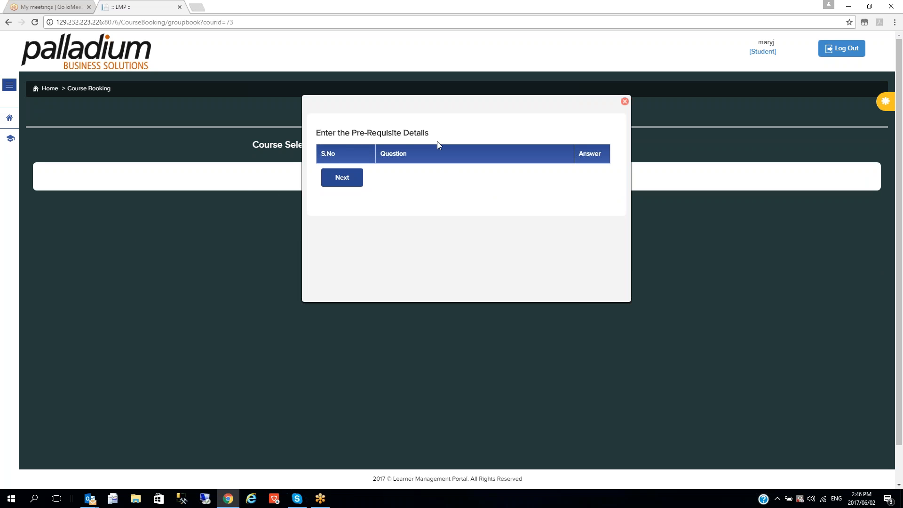
left_click(342, 182)
left_click(342, 176)
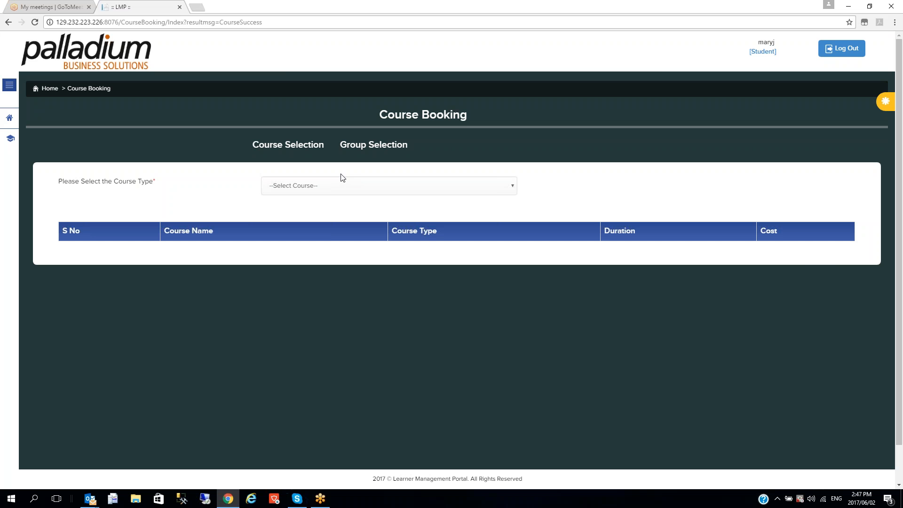
Log out of the student account and sign in as administrator, retrying after the failed first attempt
left_click(849, 51)
double_click(405, 154)
key("BackSpace")
type("PUse")
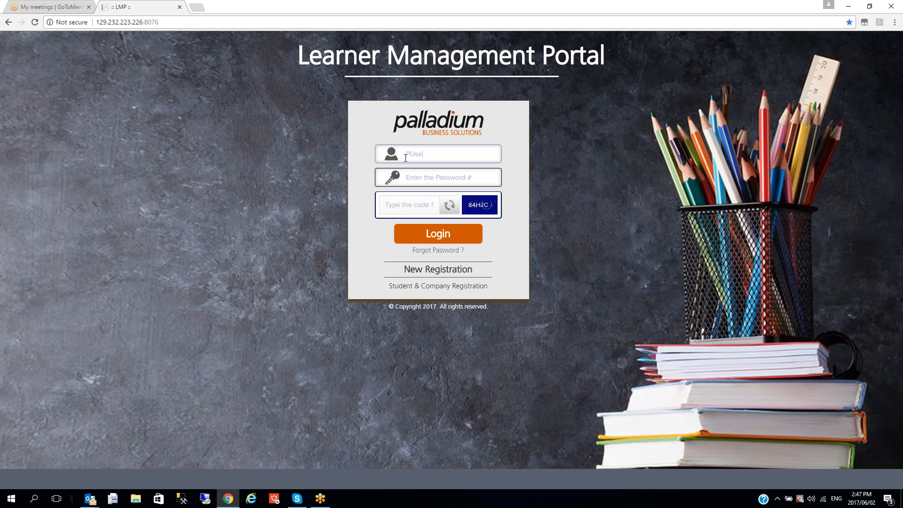
type("**")
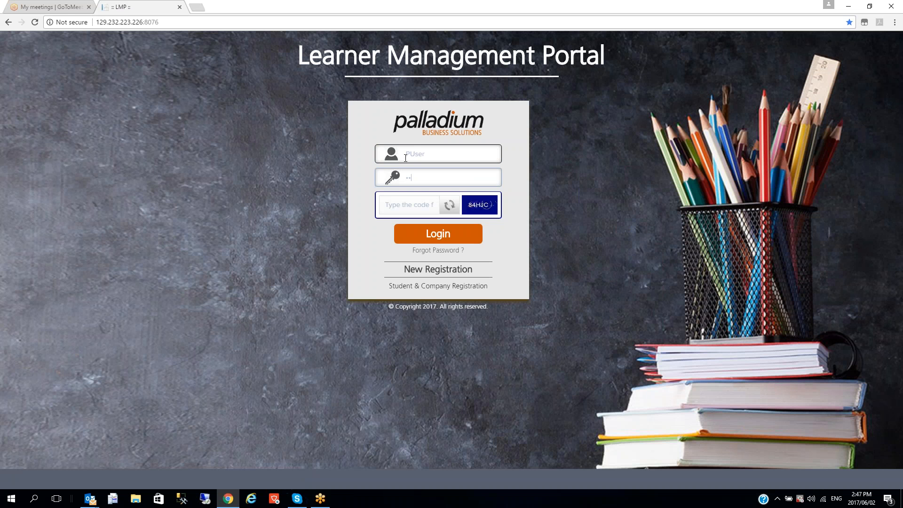
type("8")
type("4J")
type("HJC")
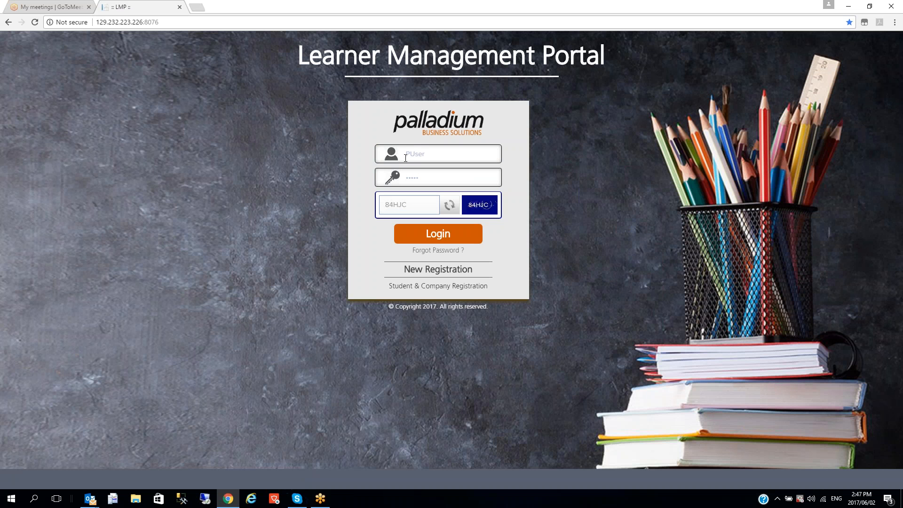
left_click(438, 234)
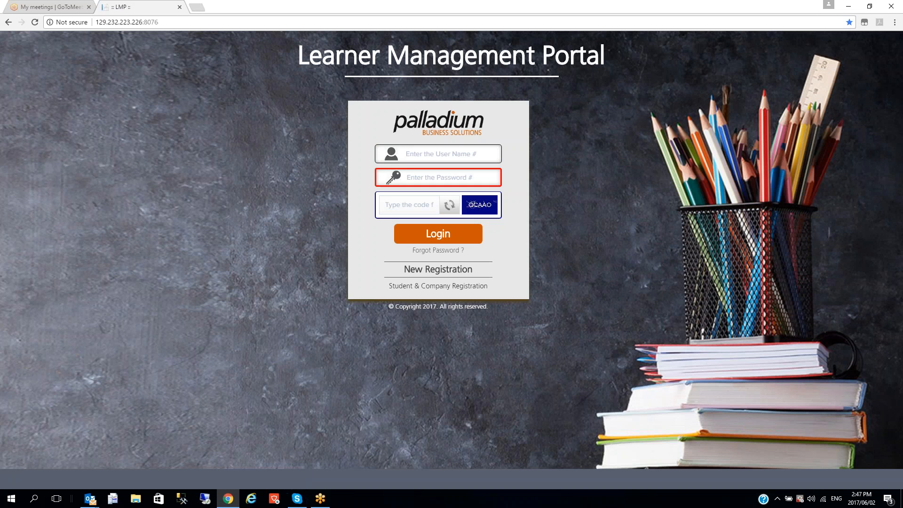
left_click(426, 157)
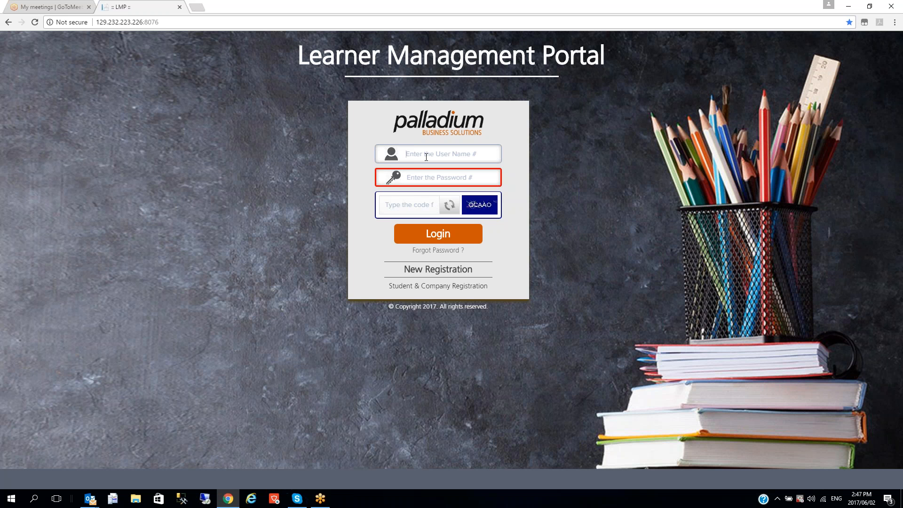
type("PUser")
key("Tab")
type("P")
type("•••••••")
key("Tab")
type("Q")
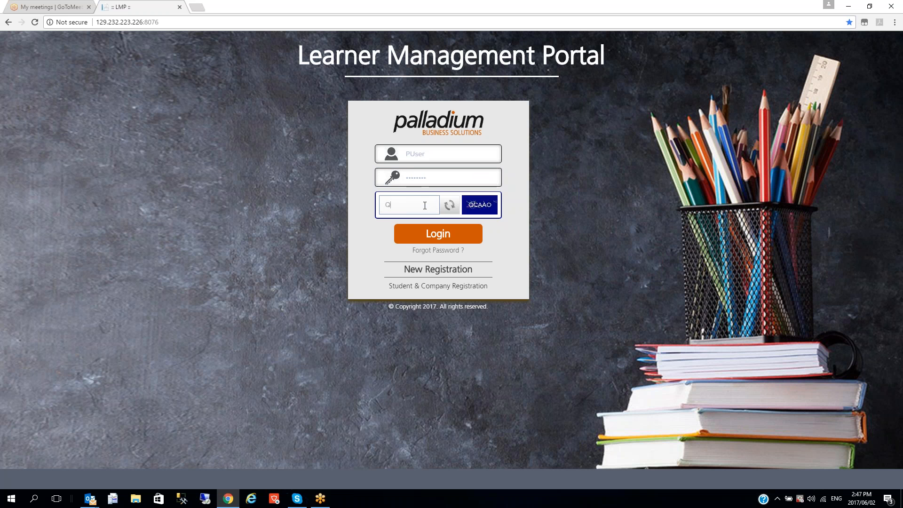
type("CAAO")
key("Return")
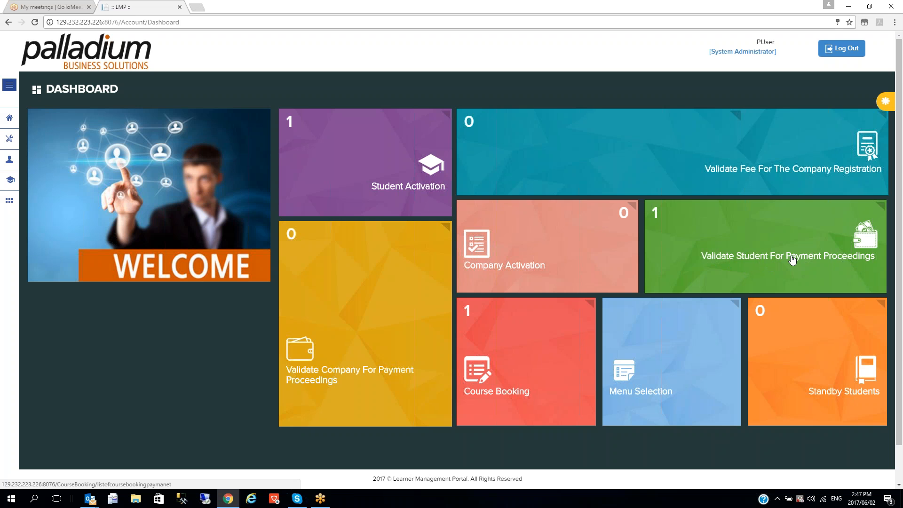
From Validate Student For Payment Proceedings, activate and confirm the SQL 2016 Advanced booking, then log out
left_click(738, 255)
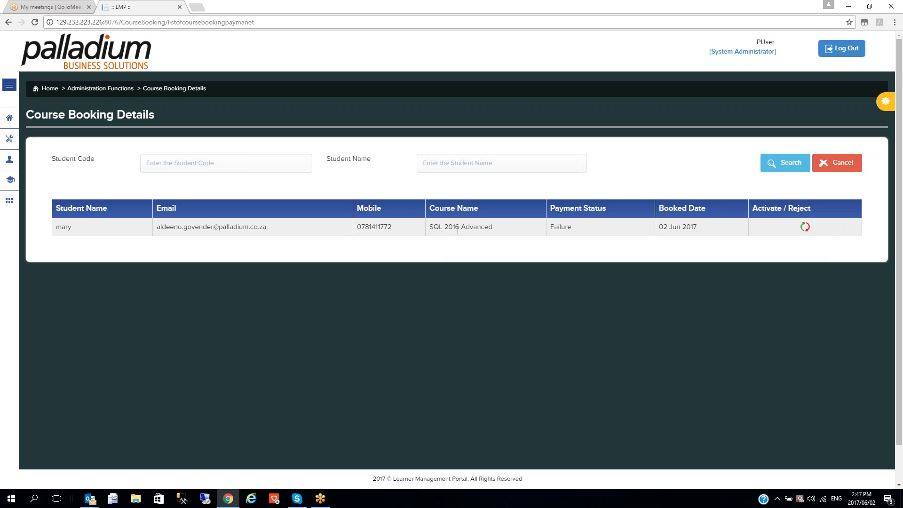
left_click(804, 227)
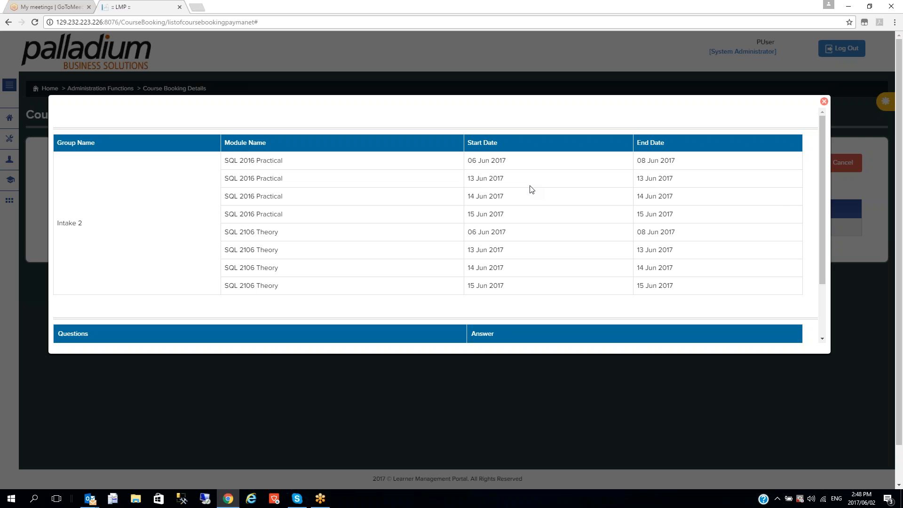
left_click_drag(819, 210, 819, 282)
left_click(410, 335)
left_click(489, 76)
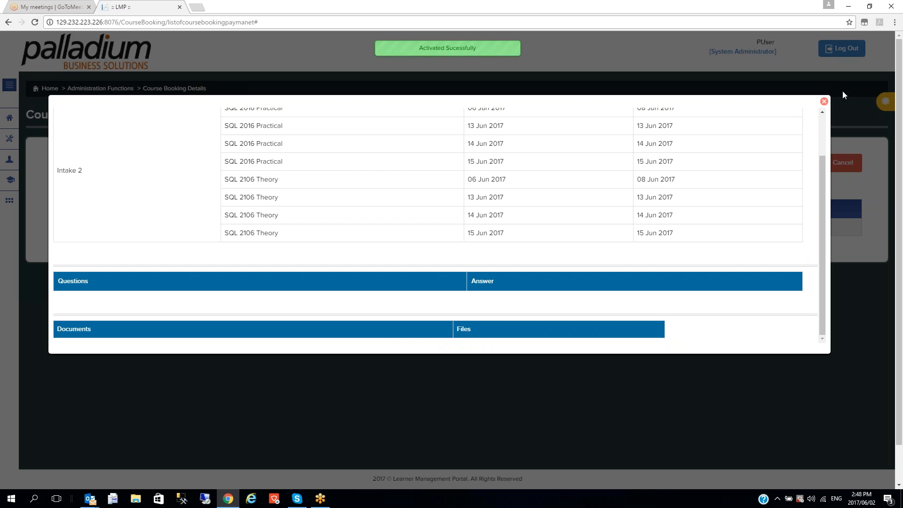
left_click(824, 102)
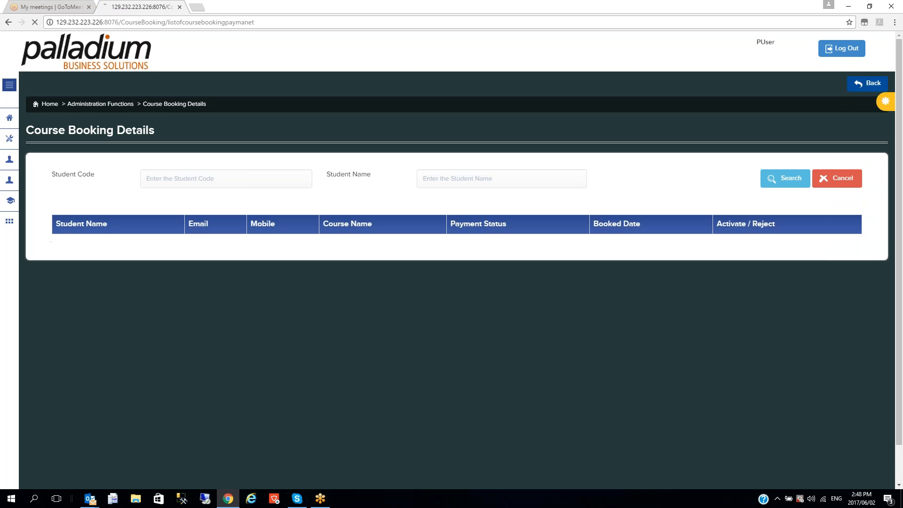
left_click(839, 49)
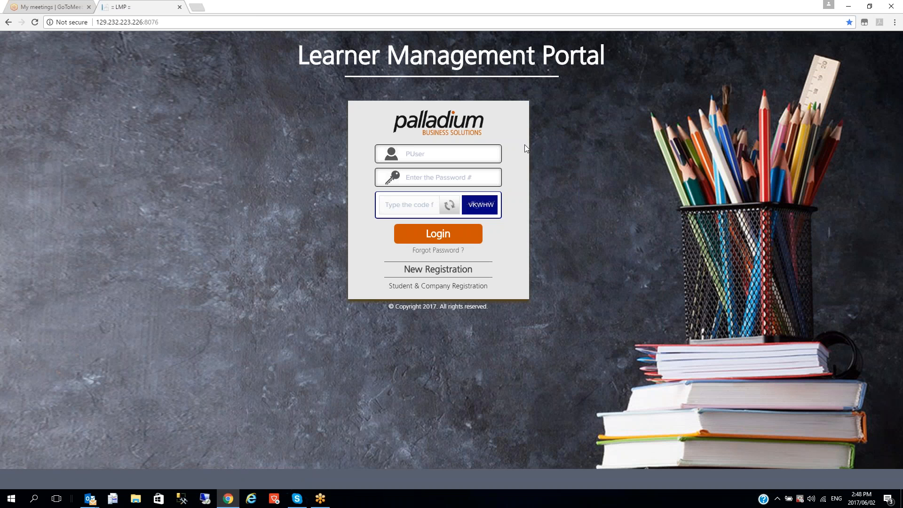
Log in with the student's username, password and verification code
left_click_drag(462, 157, 377, 150)
type("mar")
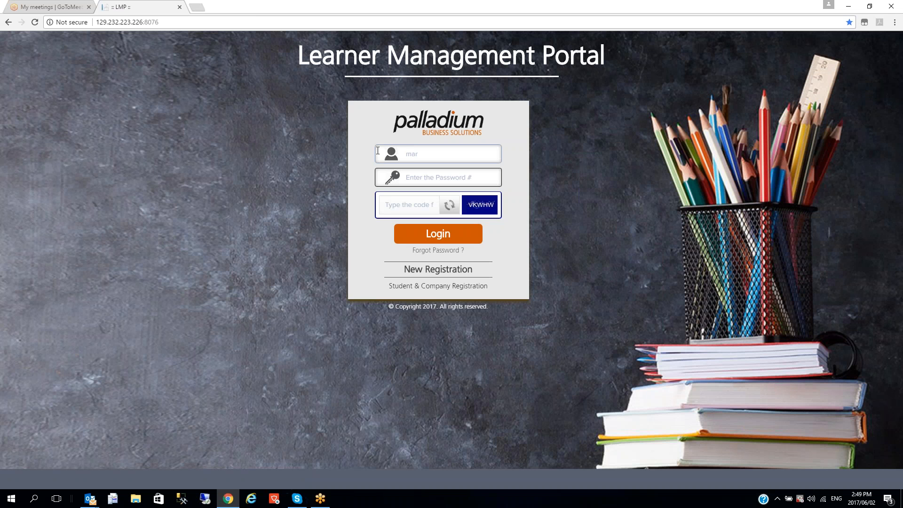
type("jyj")
key("Tab")
type("password1")
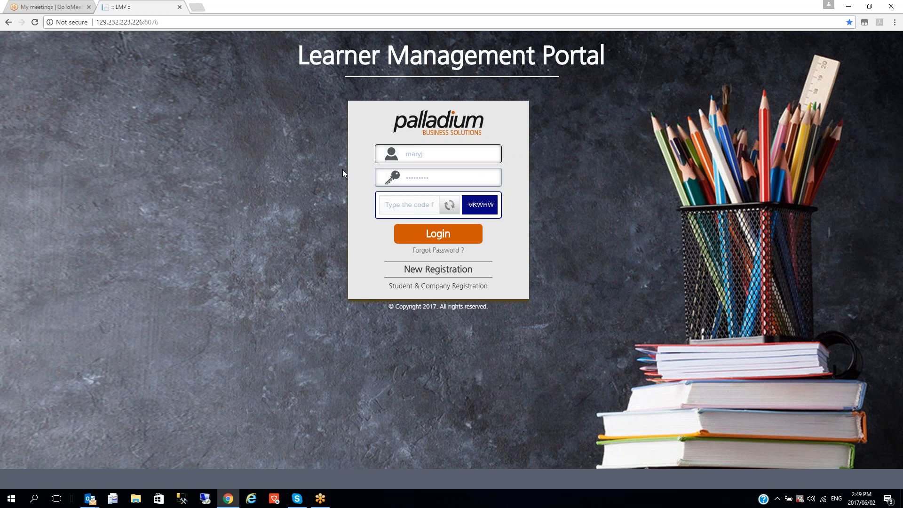
left_click(385, 204)
type("V")
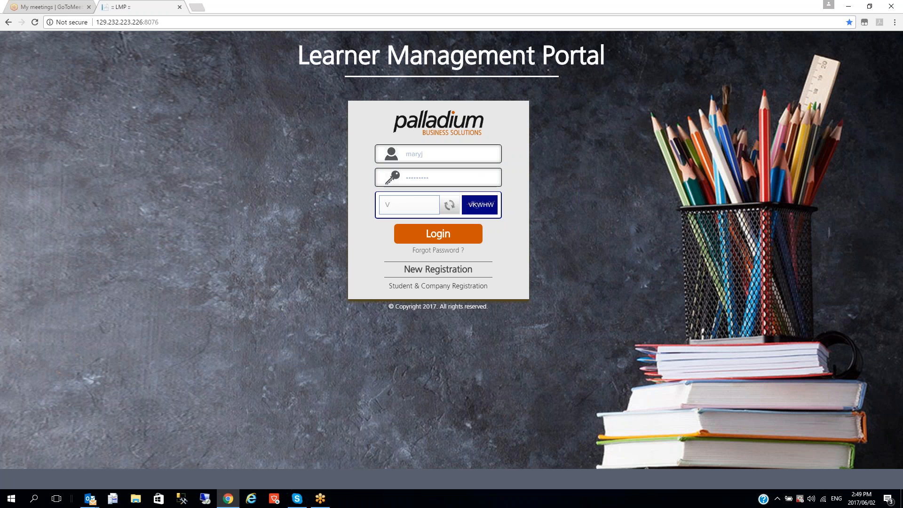
type("KWHW")
key("Return")
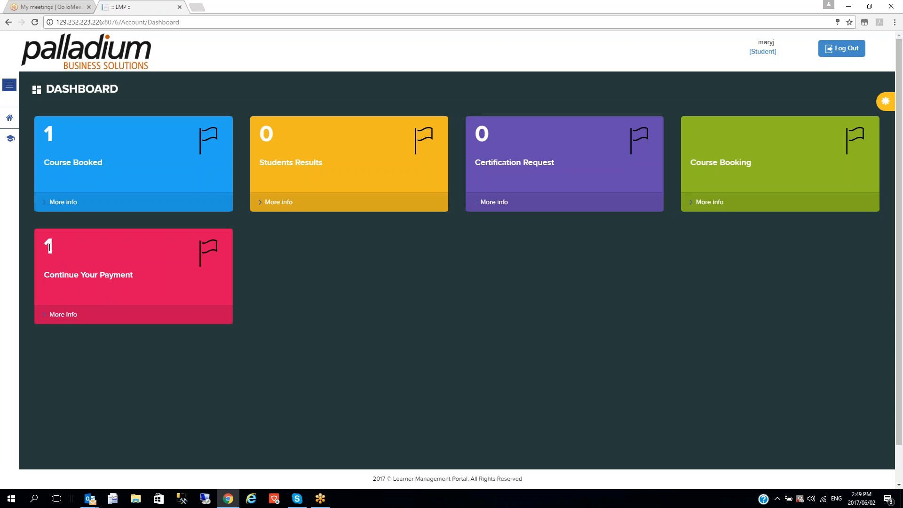
Open the pending SQL 2016 Advanced payment and process the 1500 transaction to reach MyGate
left_click(65, 315)
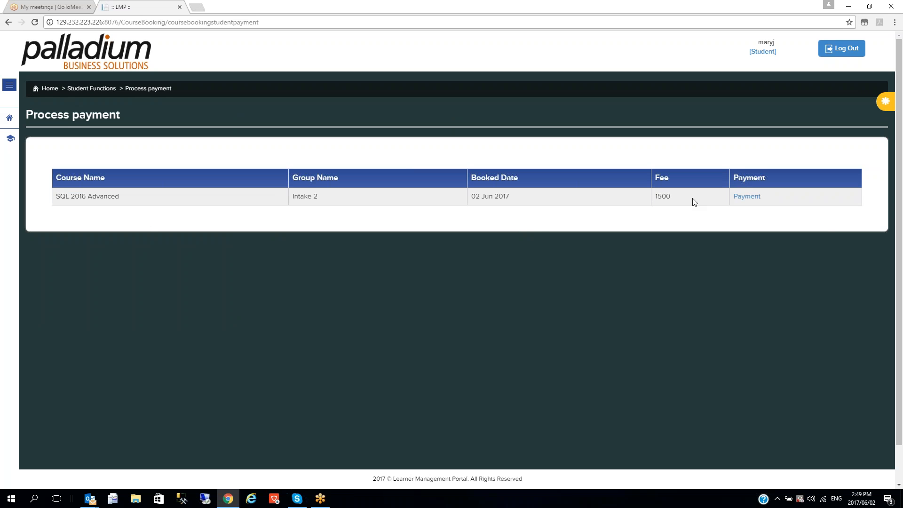
left_click(746, 197)
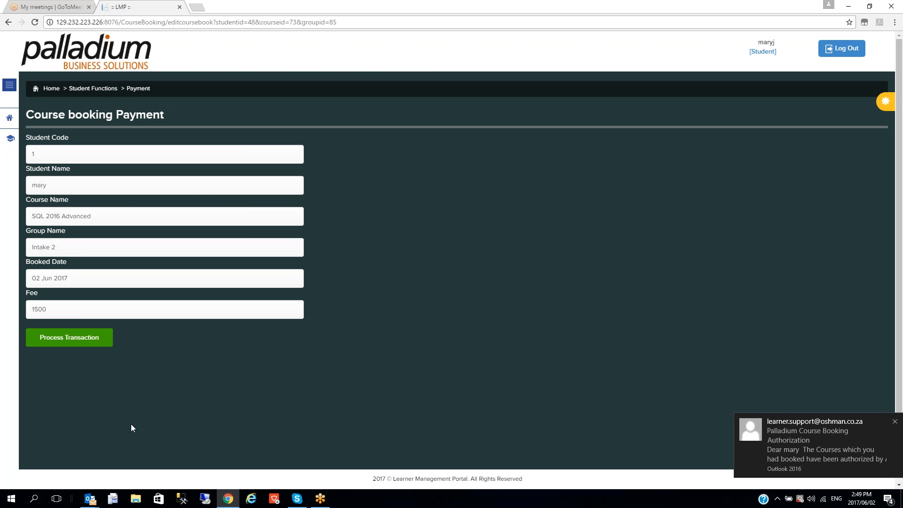
left_click(78, 346)
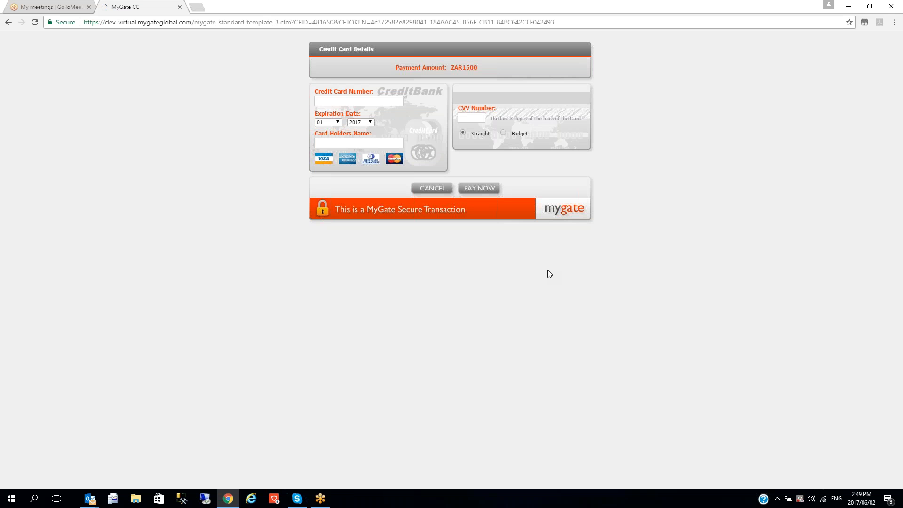
Enter the card number, expiry month 07, card holder's name and CVV, then submit the payment
left_click(376, 103)
type("4111111111111111")
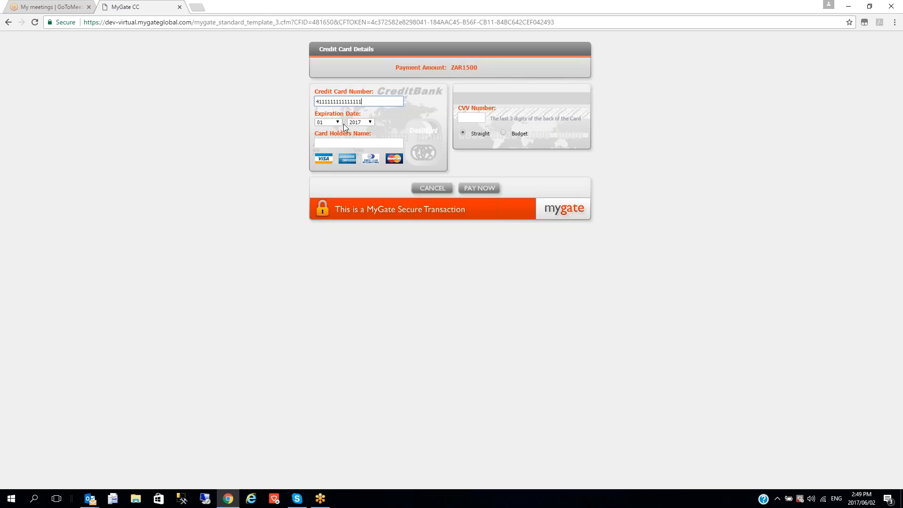
left_click(337, 122)
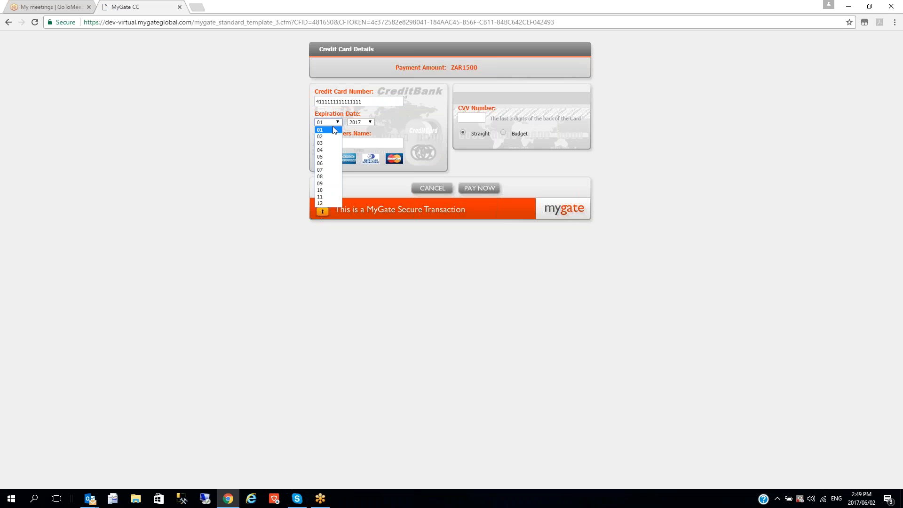
left_click(329, 169)
left_click(350, 144)
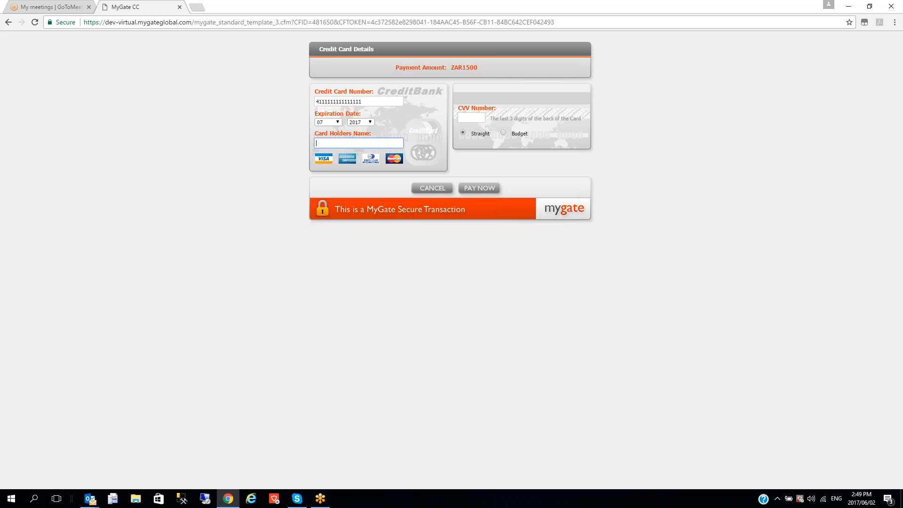
type("Joe Soap")
key("Tab")
type("123")
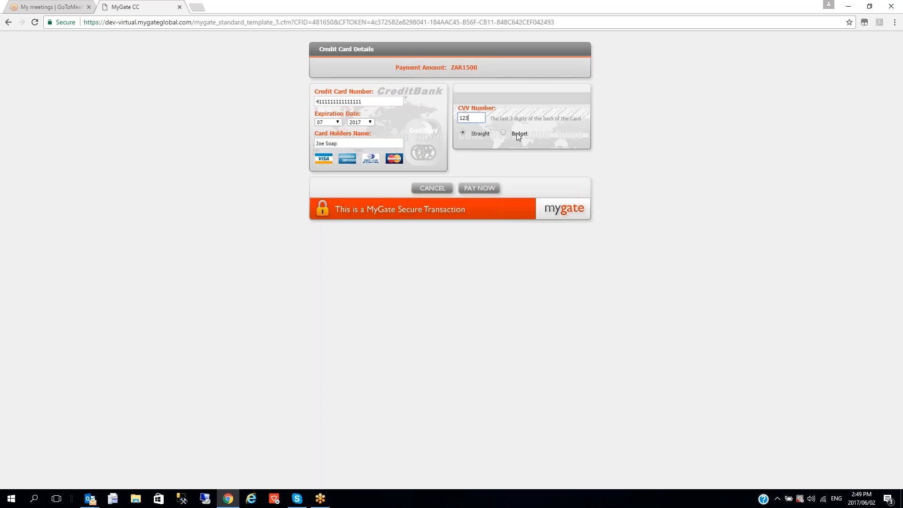
left_click(478, 188)
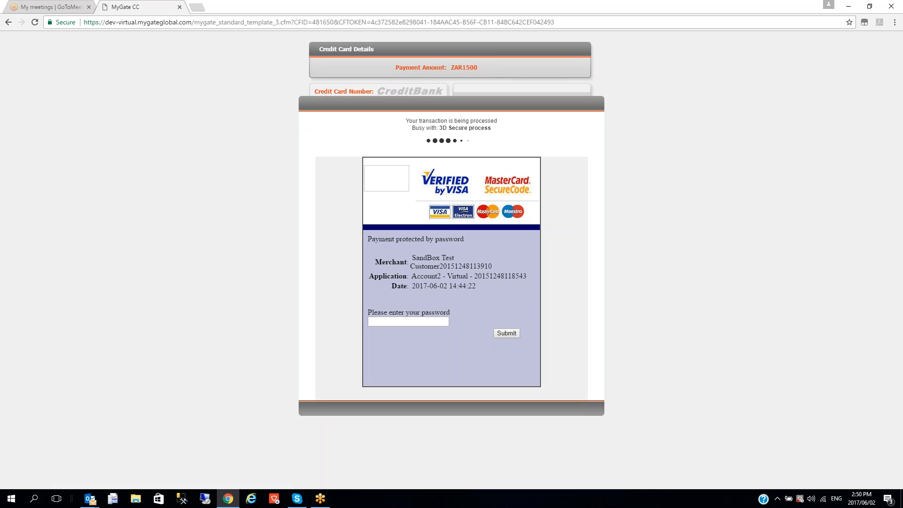
Submit the 3D Secure password and decline Chrome's offer to save it
left_click(404, 322)
type("12345")
left_click(512, 335)
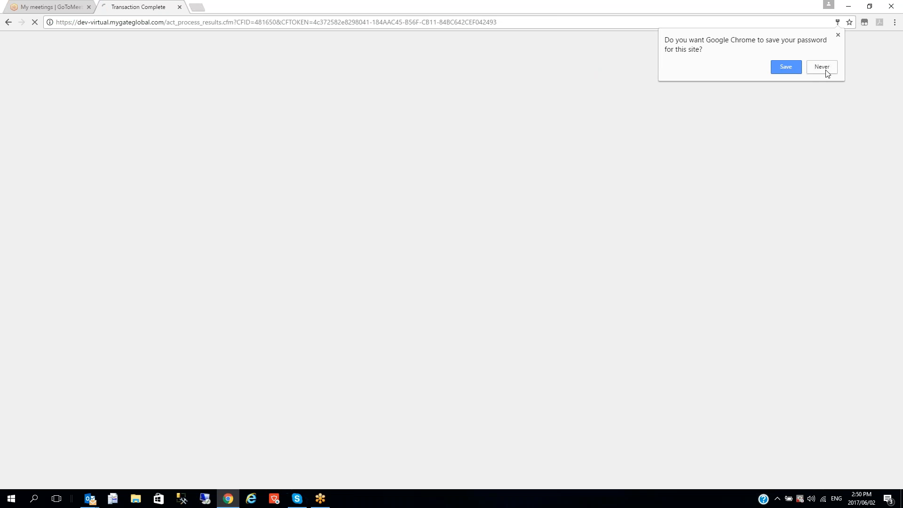
left_click(824, 70)
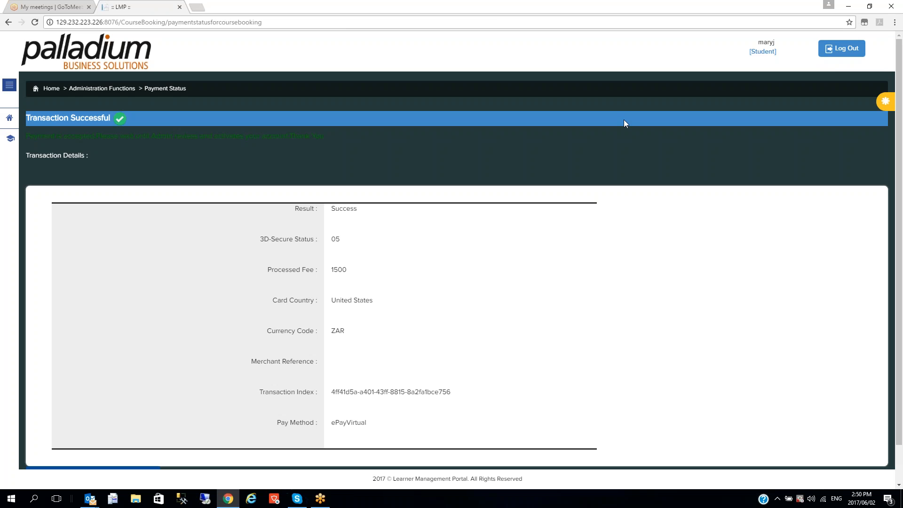
Scroll down and request the booking confirmation printout, which produces a server error
left_click_drag(898, 113, 898, 156)
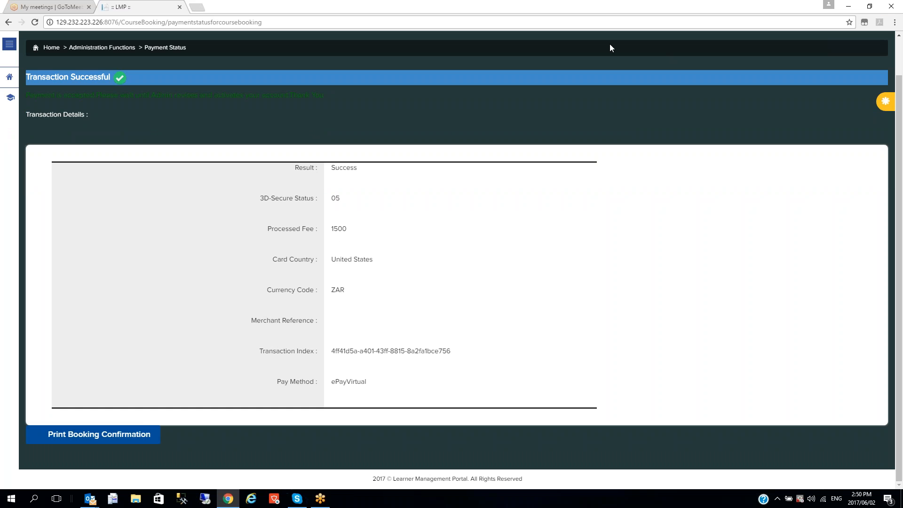
left_click(134, 441)
left_click(113, 434)
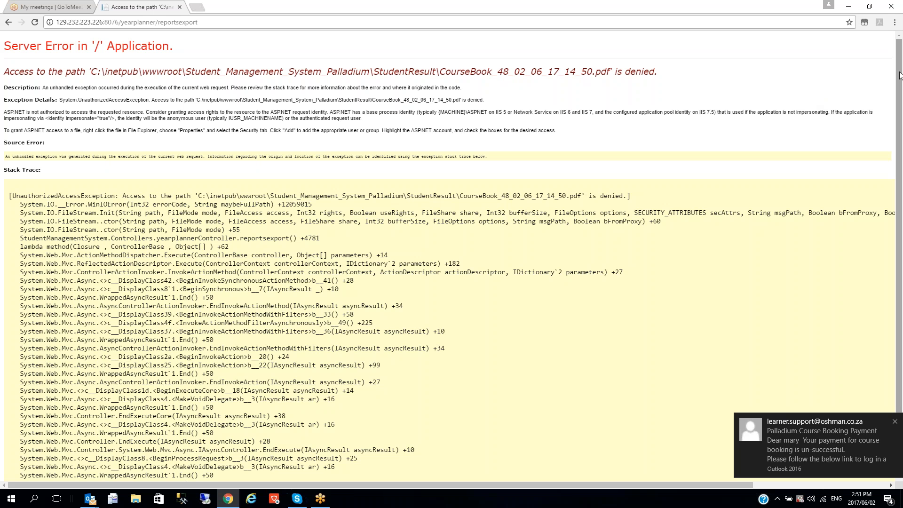
Close the server-error tab and read the Palladium Course Booking Authorization email in Outlook
left_click(179, 8)
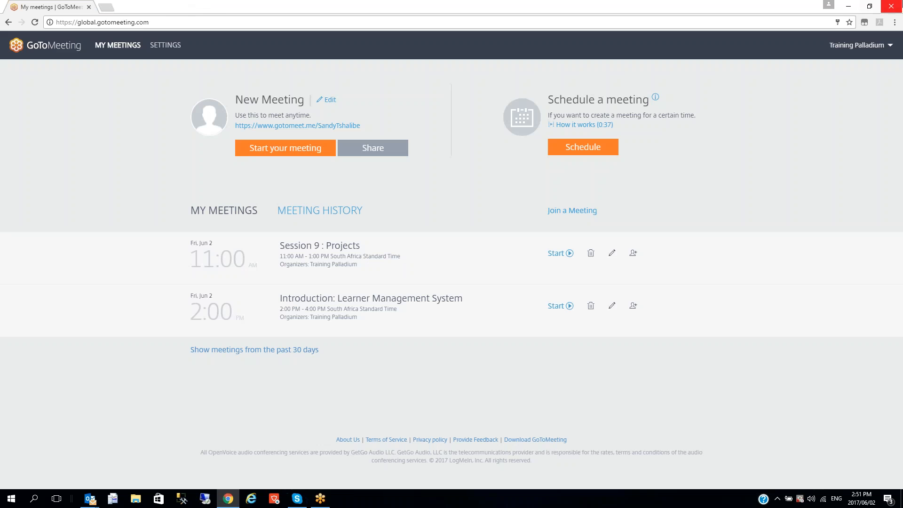
left_click(842, 5)
left_click(892, 7)
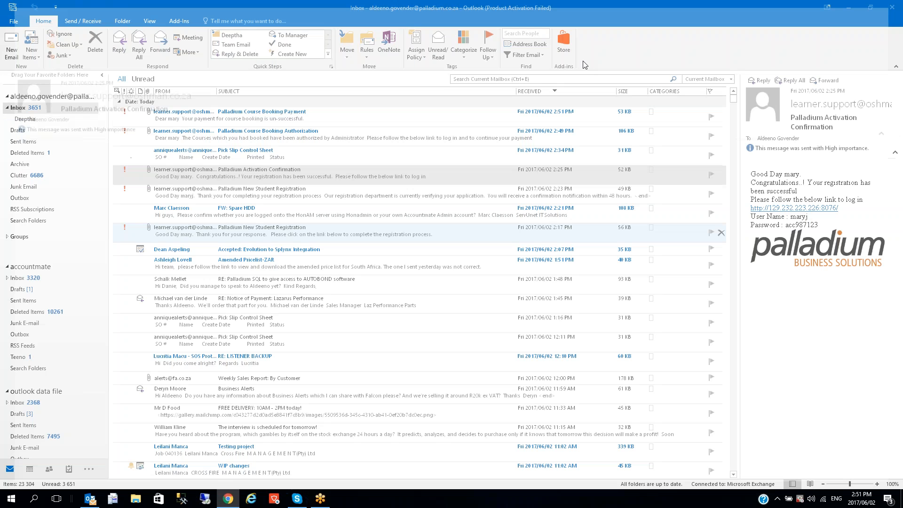
double_click(228, 133)
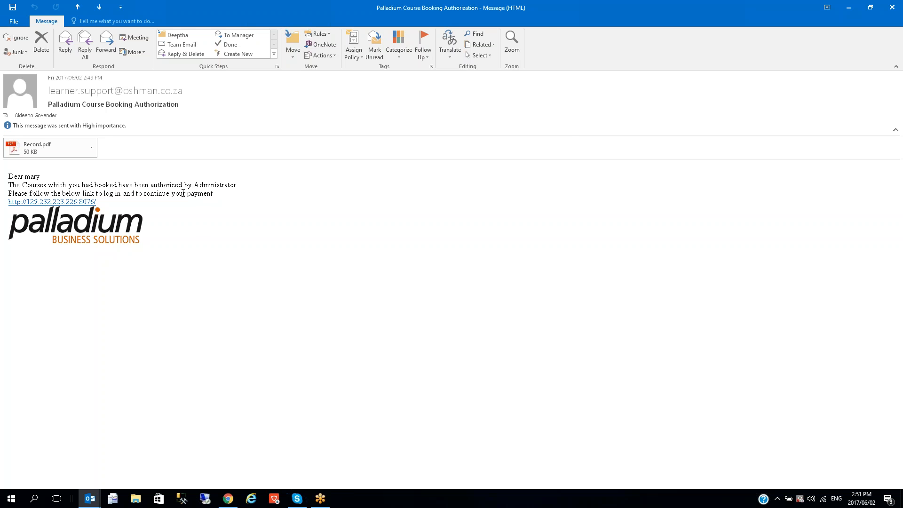
left_click(892, 7)
Read the Course Booking Payment email, highlight its un-successful status, then minimise Outlook
double_click(423, 116)
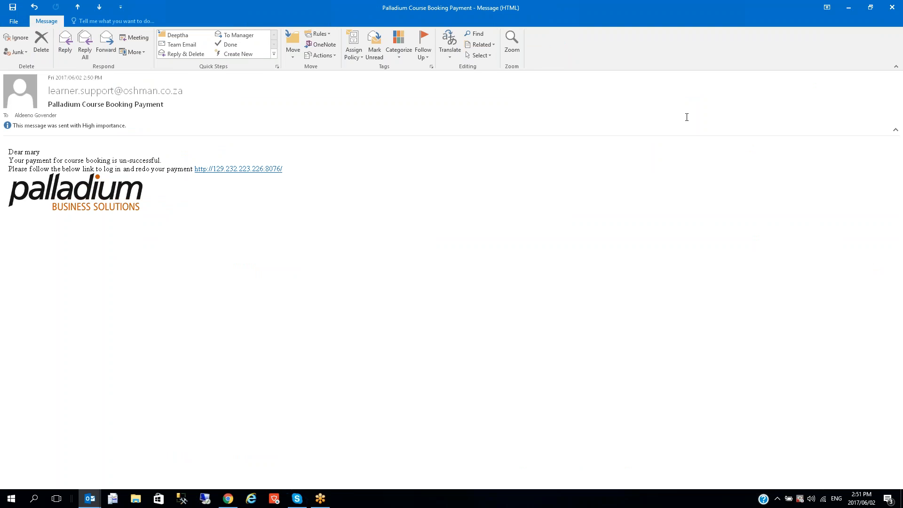
left_click_drag(165, 161, 119, 160)
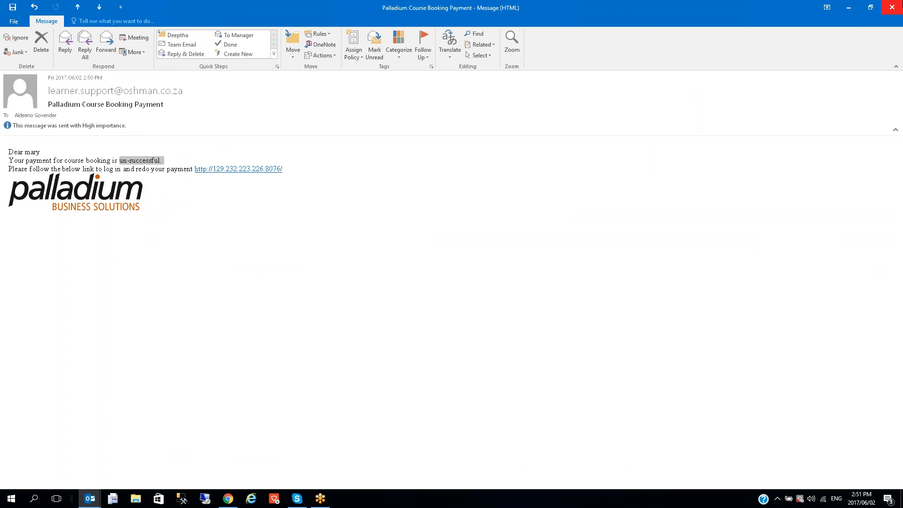
left_click(889, 8)
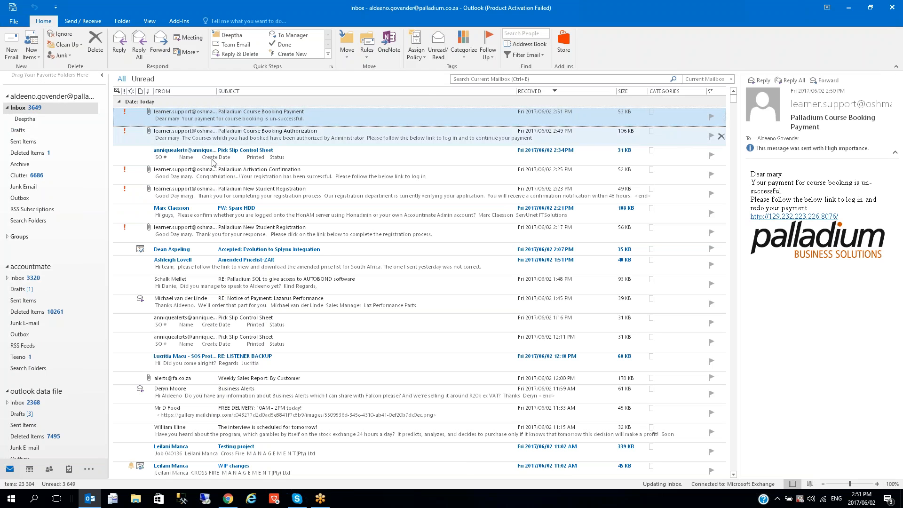
left_click(854, 8)
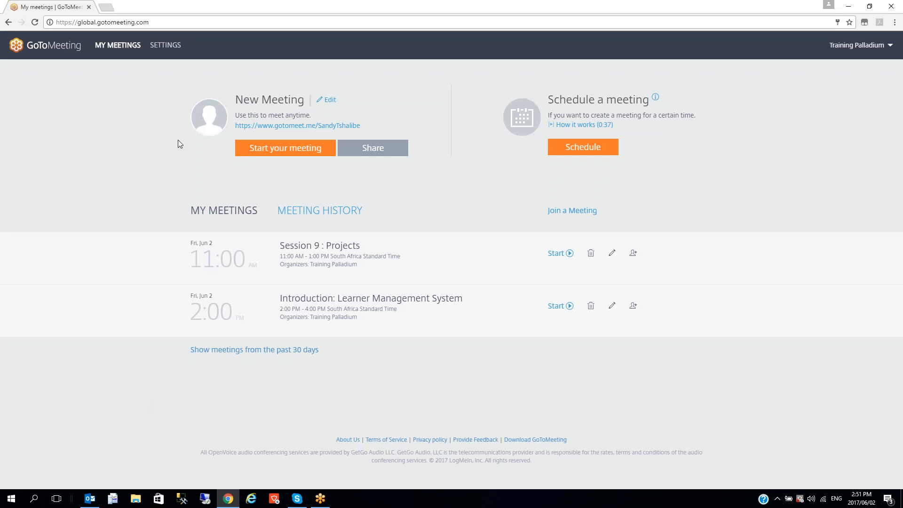
Open the Palladium login page in a new tab and attempt the admin login with password and captcha
left_click(109, 8)
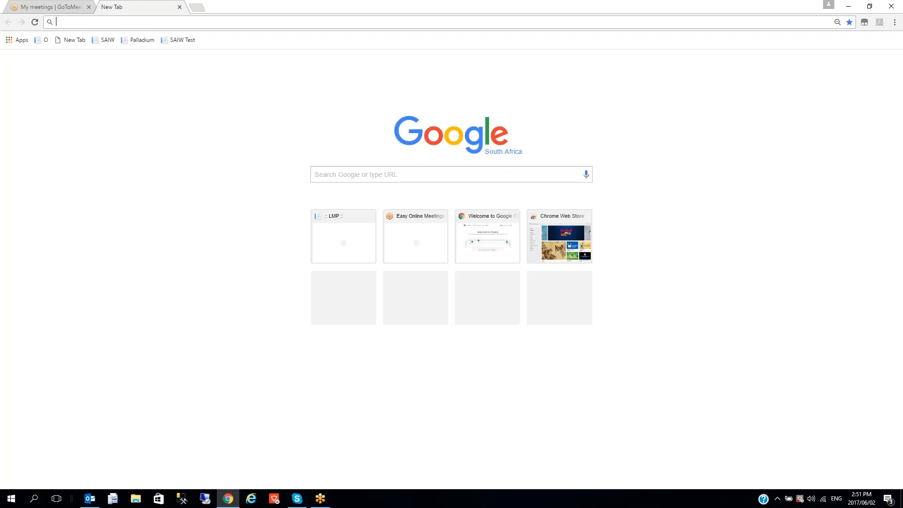
left_click(142, 40)
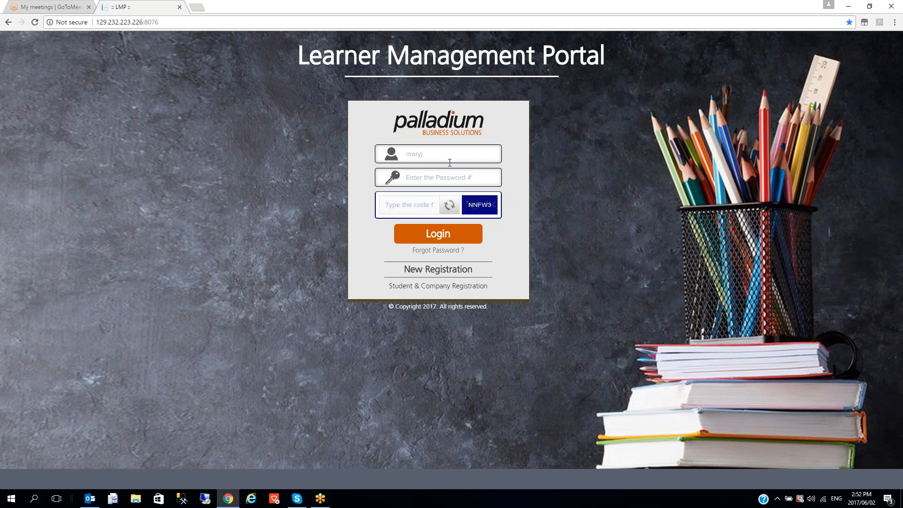
left_click(455, 154)
double_click(463, 152)
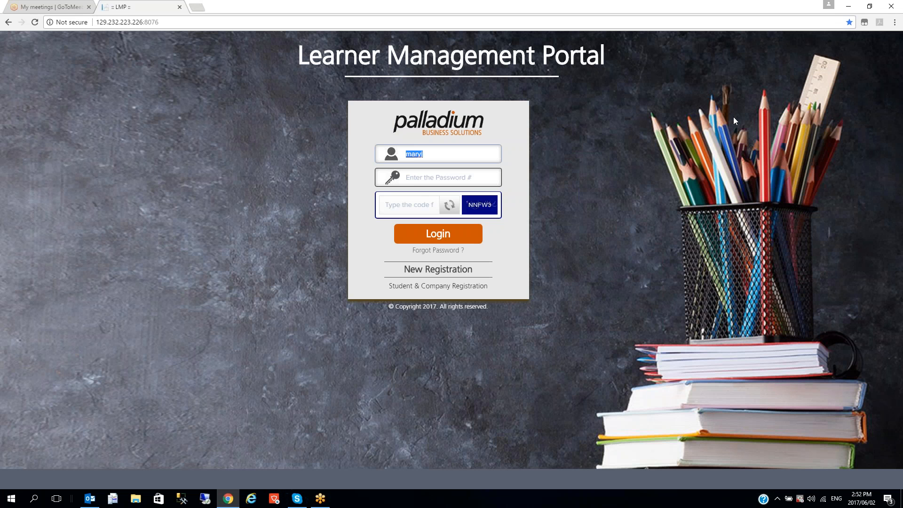
type("PUSer")
key("shift+Tab")
key("Tab")
type("p•••")
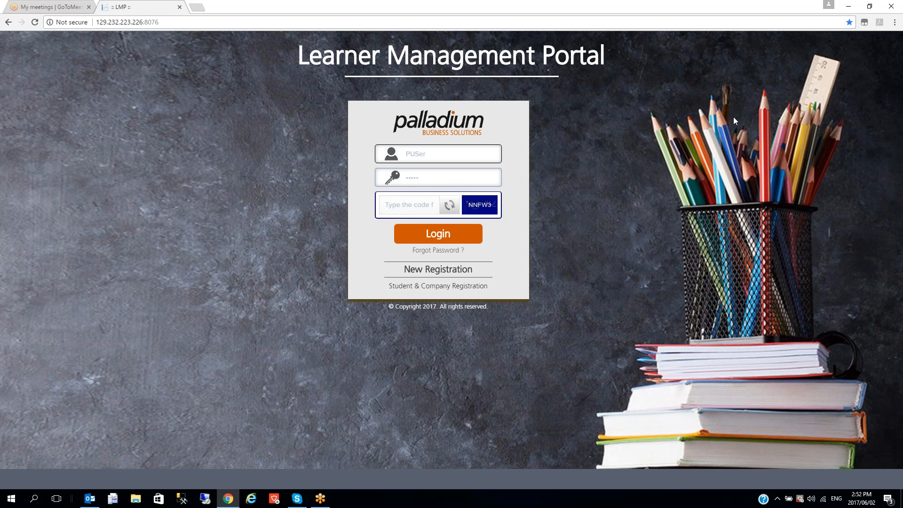
left_click(420, 155)
key("BackSpace")
type("s")
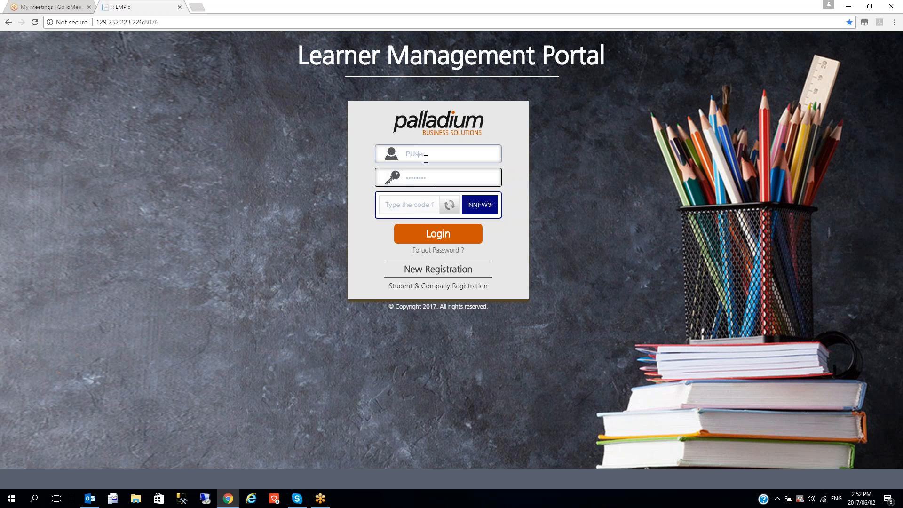
left_click(420, 209)
type("NN")
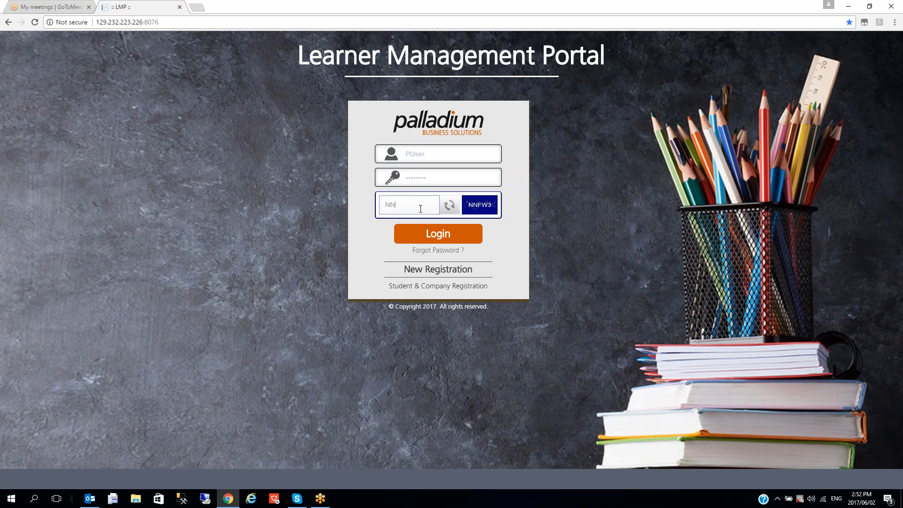
type("FW3")
key("Return")
Re-enter the admin username, password and new captcha code to sign in
left_click(431, 158)
type("PUser")
key("Tab")
type("•••••••••")
left_click(401, 206)
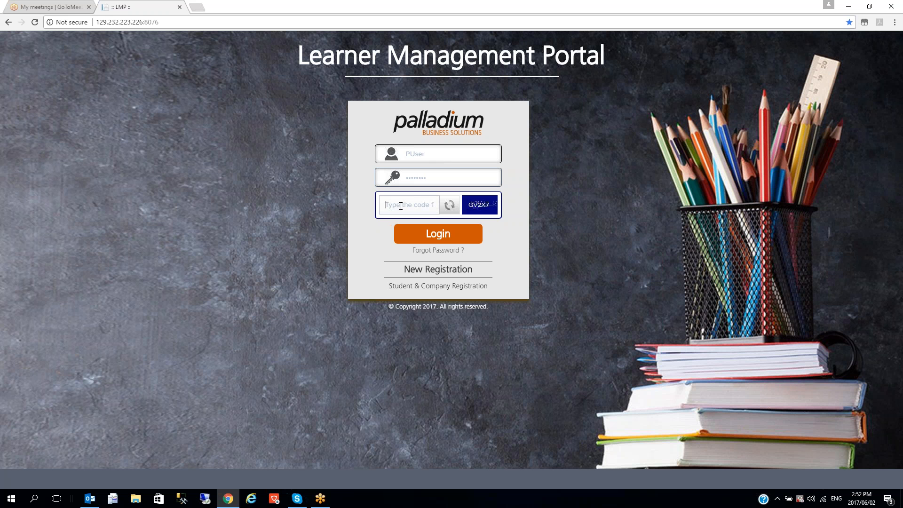
type("GV2X7")
key("Return")
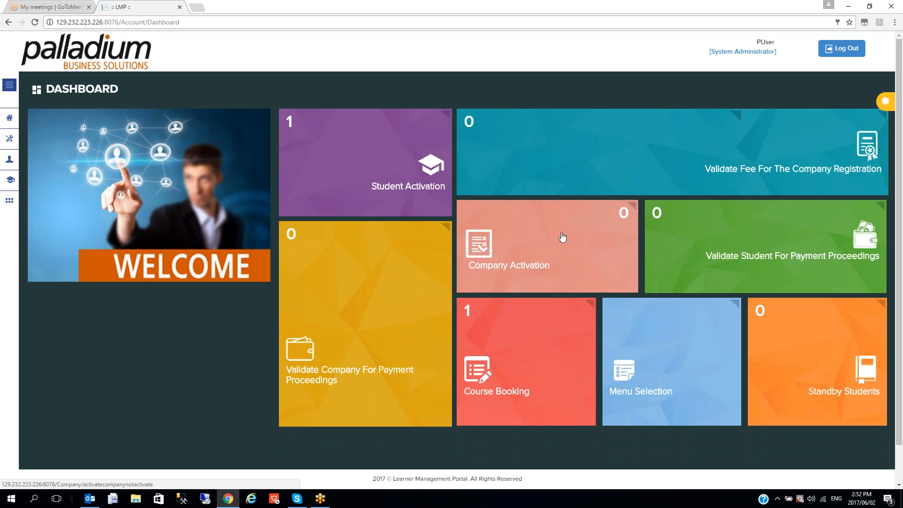
Navigate to Student Functions > Attendance Register
left_click(14, 142)
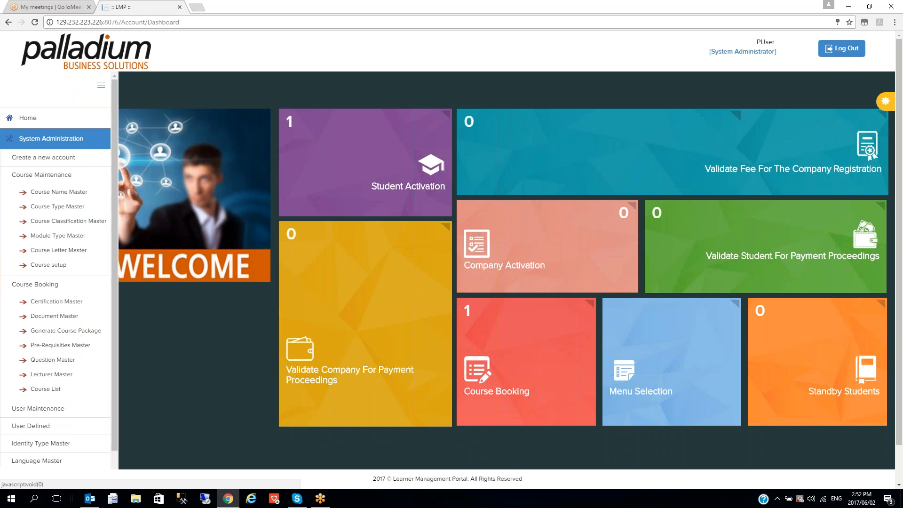
left_click(55, 143)
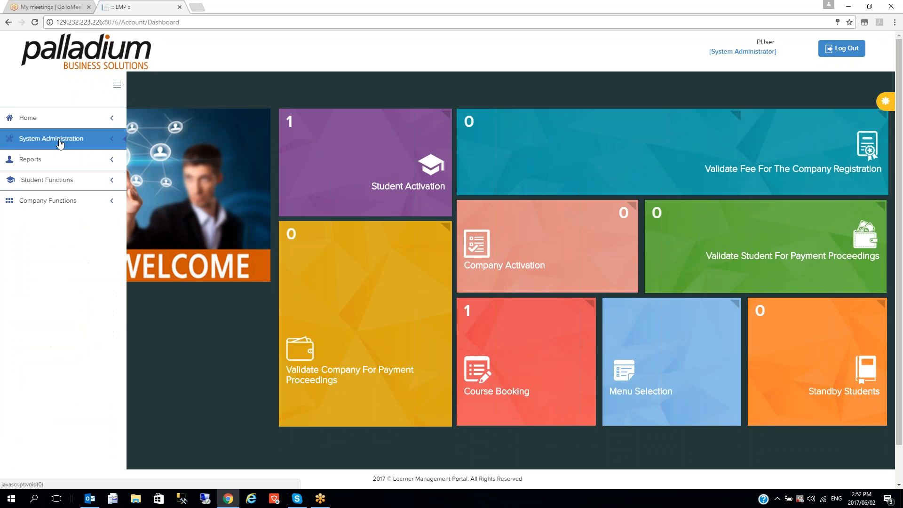
left_click(45, 181)
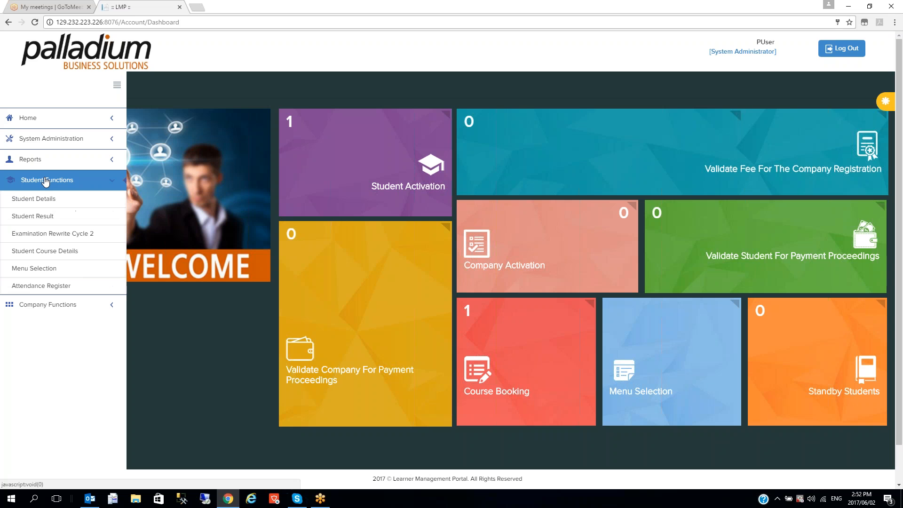
left_click(51, 286)
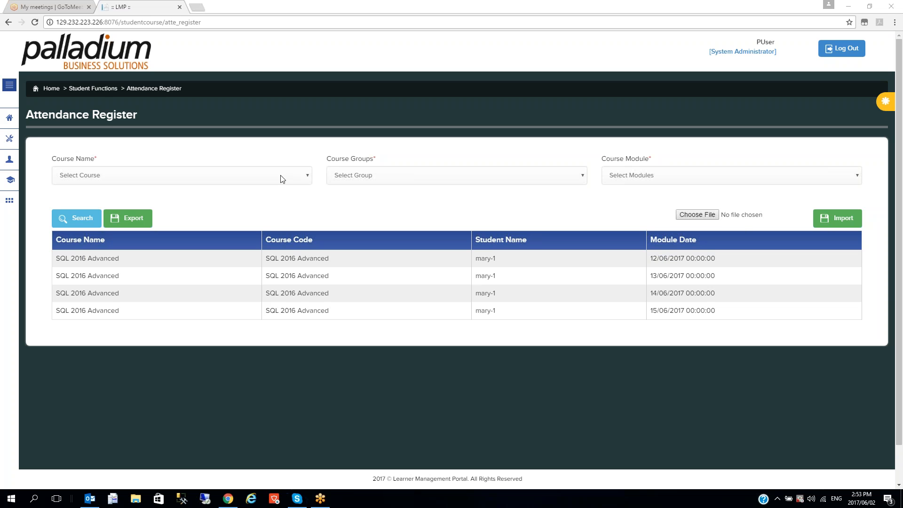
Select course SQL 2016 Advanced, group Intake 2 and module SQL 2106 Theory
left_click(181, 179)
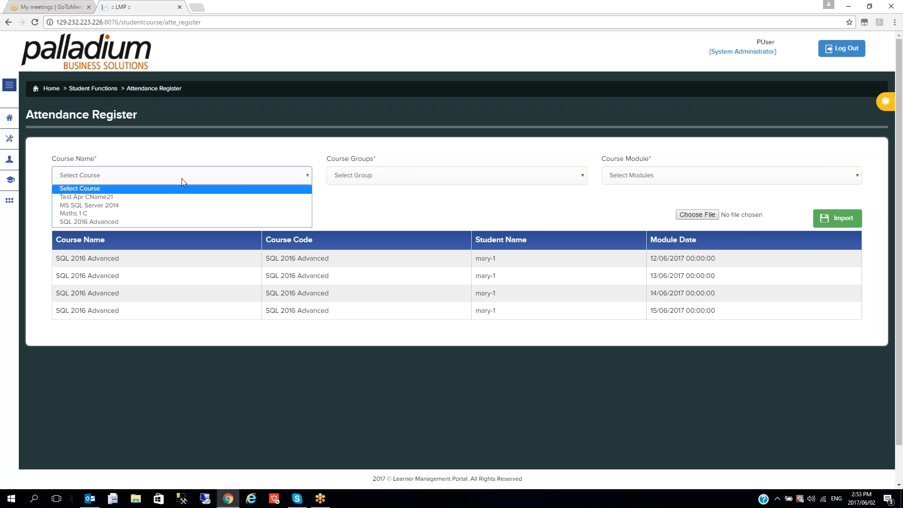
left_click(147, 221)
left_click(372, 176)
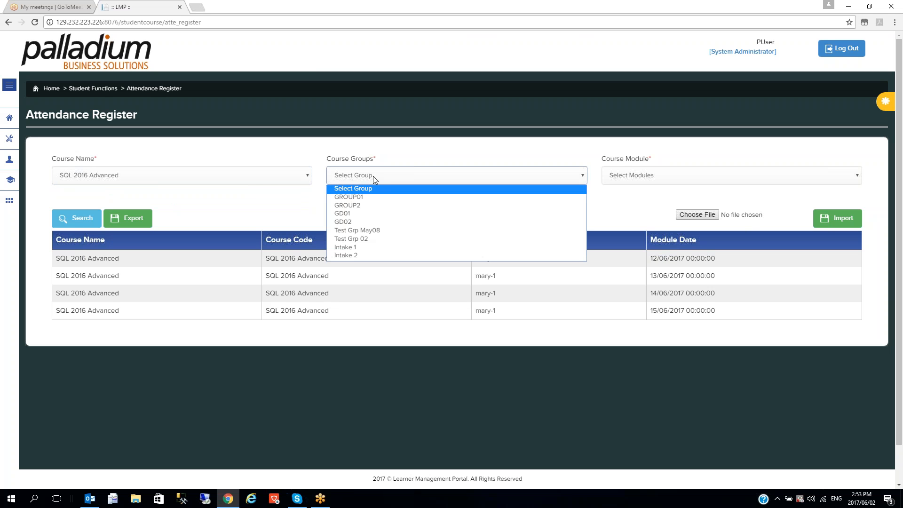
left_click(359, 255)
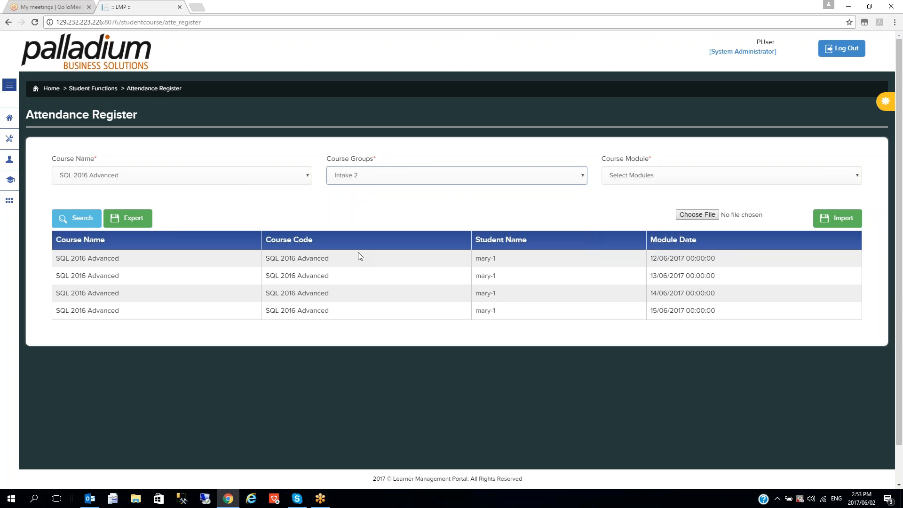
left_click(656, 176)
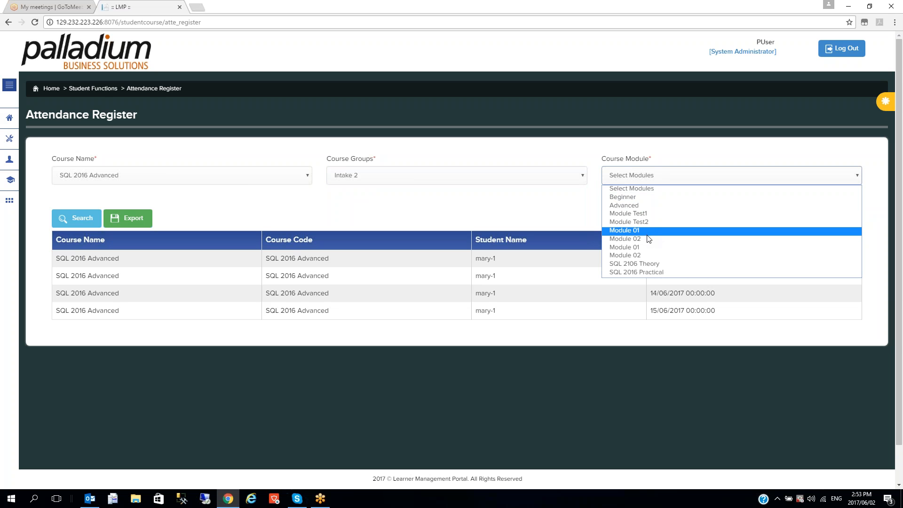
left_click(652, 268)
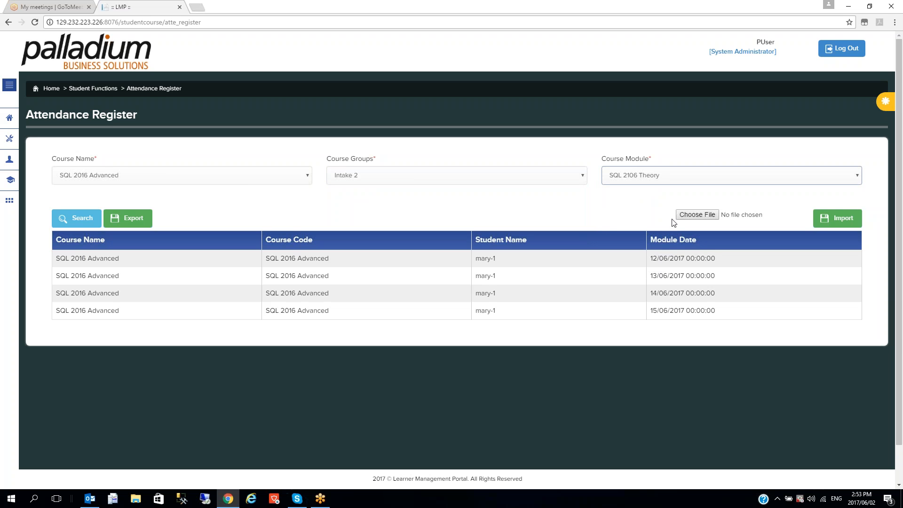
left_click(130, 219)
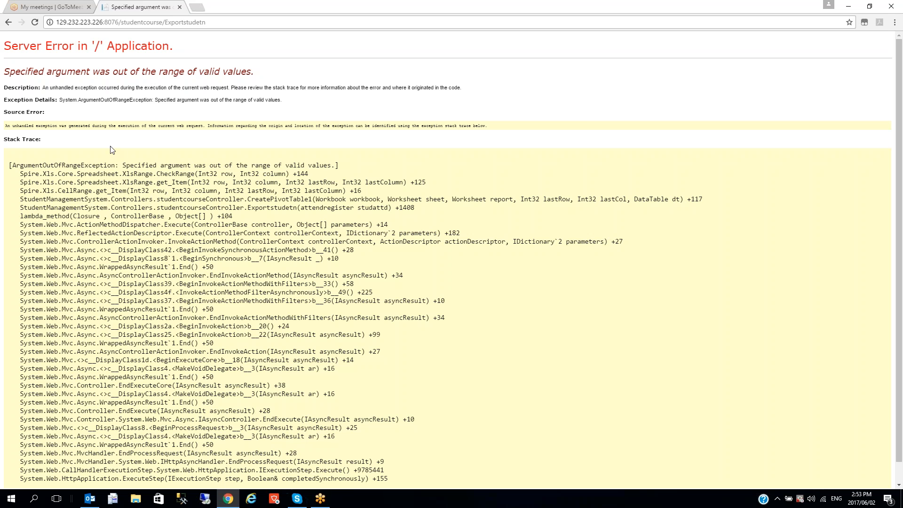
left_click(8, 22)
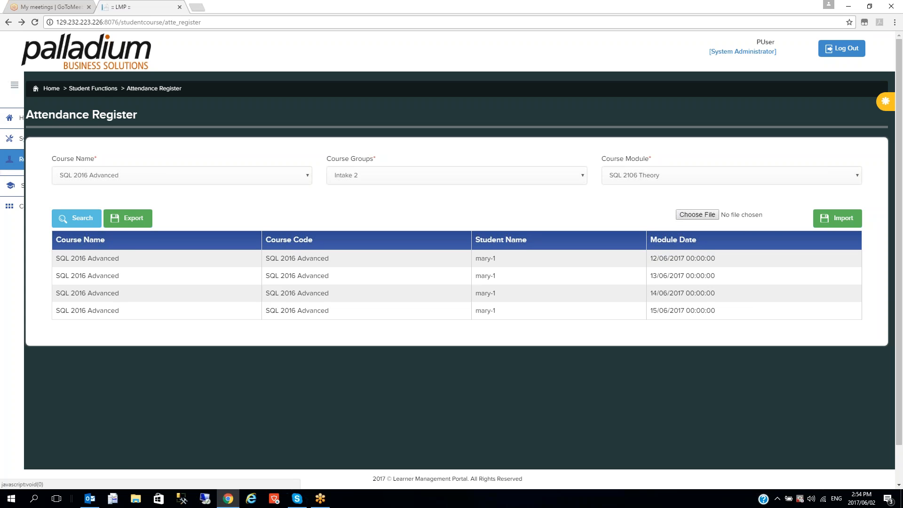
Open Student Result and select SQL 2016 Advanced with the Intake 2 group
left_click(17, 165)
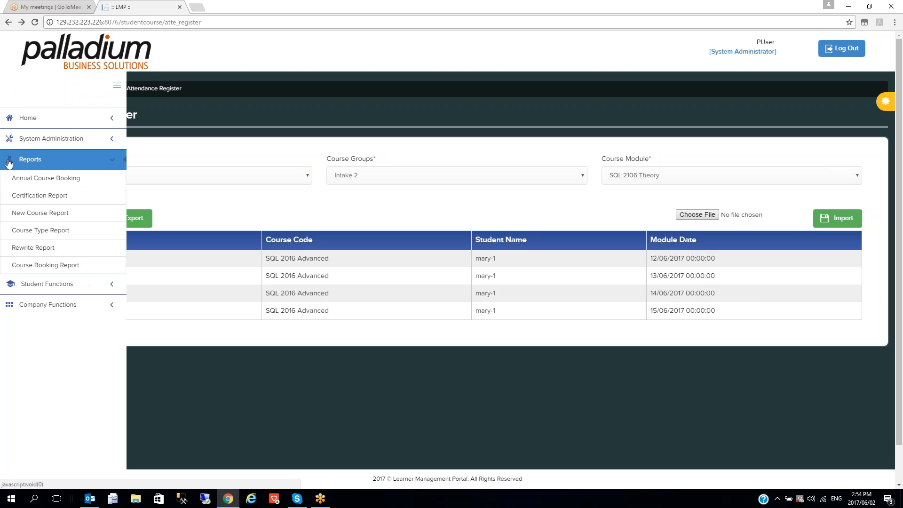
left_click(51, 288)
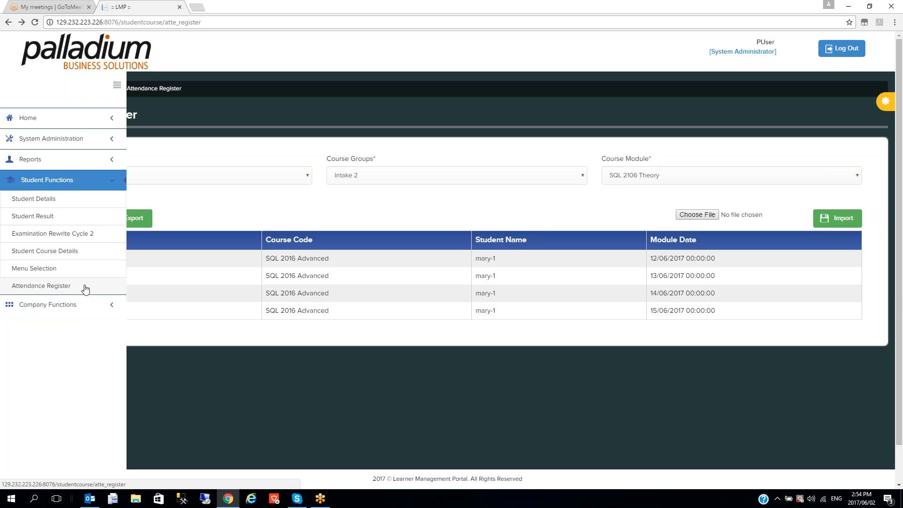
left_click(49, 216)
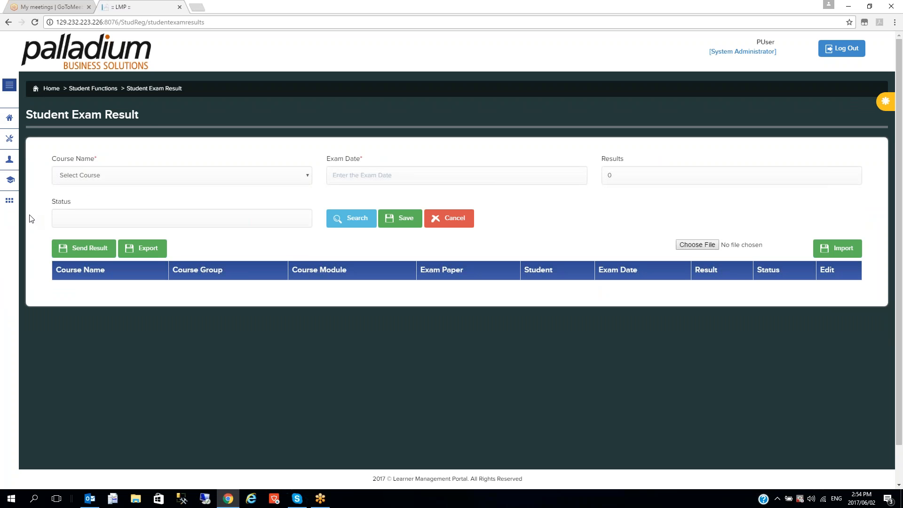
left_click(246, 177)
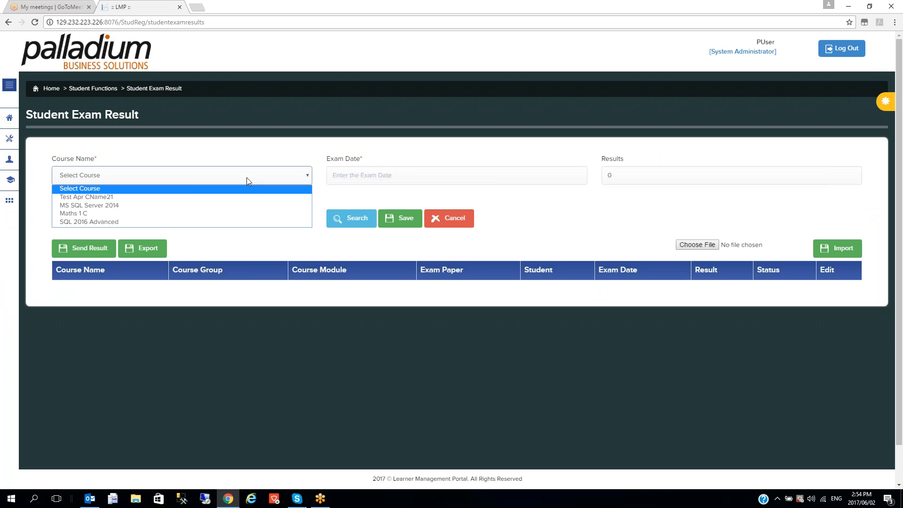
left_click(188, 222)
left_click(388, 180)
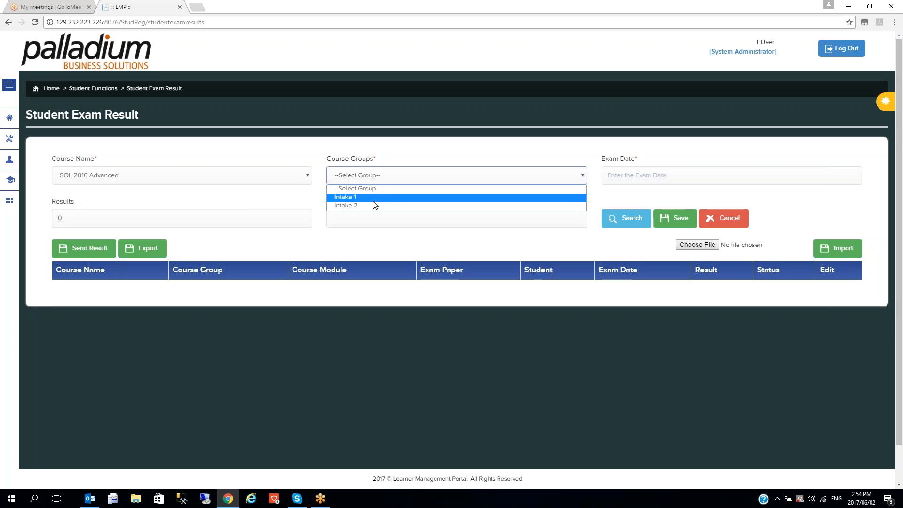
left_click(373, 206)
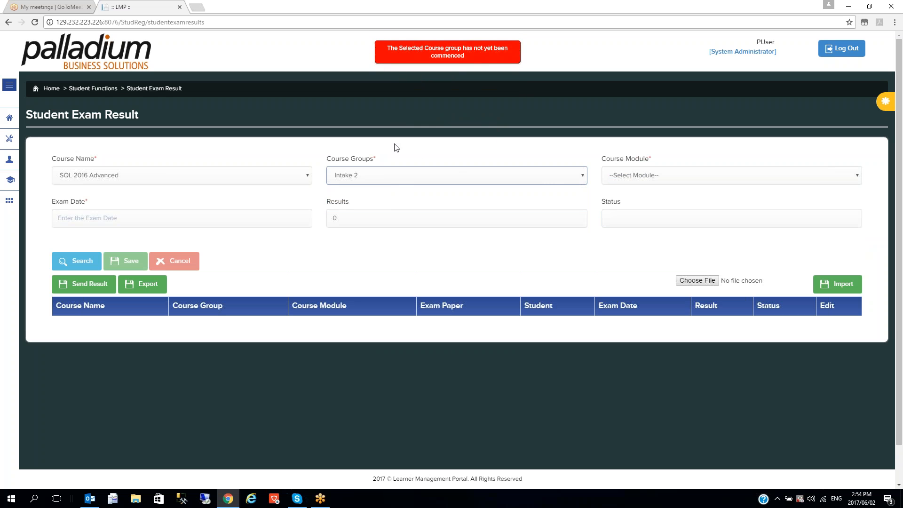
Switch to Maths 1 C, Test Grp May08, Module 01 and check the exam paper list
left_click(299, 181)
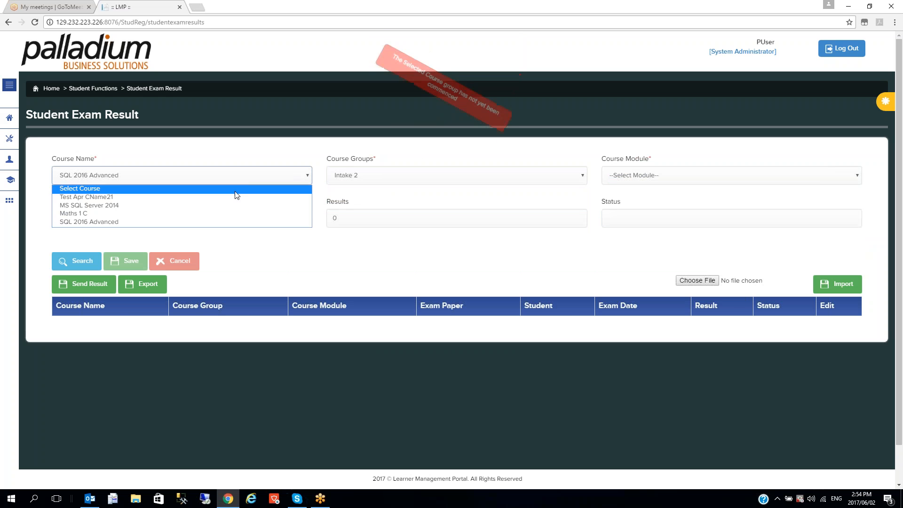
left_click(213, 212)
left_click(396, 178)
left_click(383, 197)
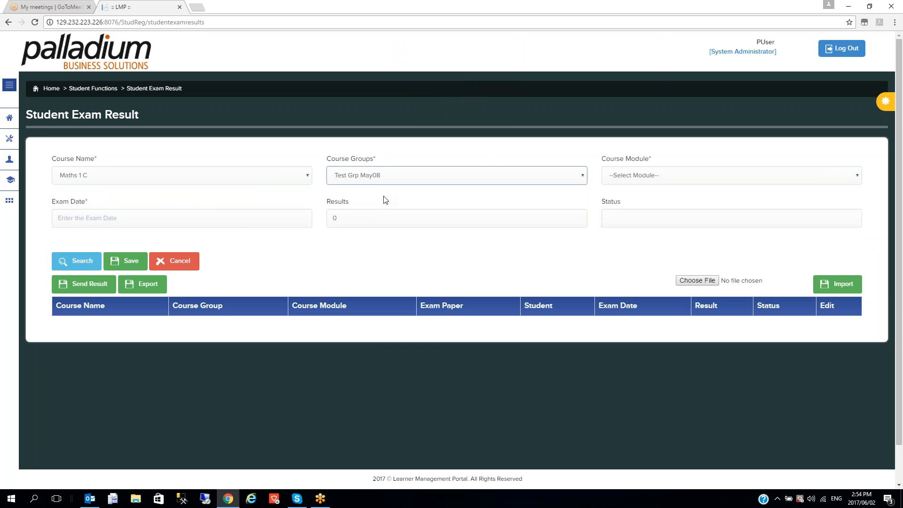
left_click(649, 174)
left_click(641, 197)
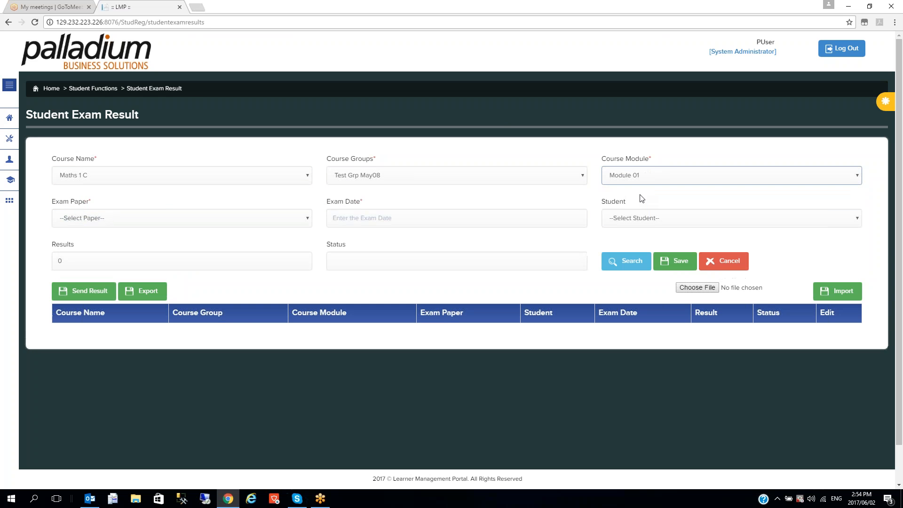
left_click(275, 218)
left_click(276, 216)
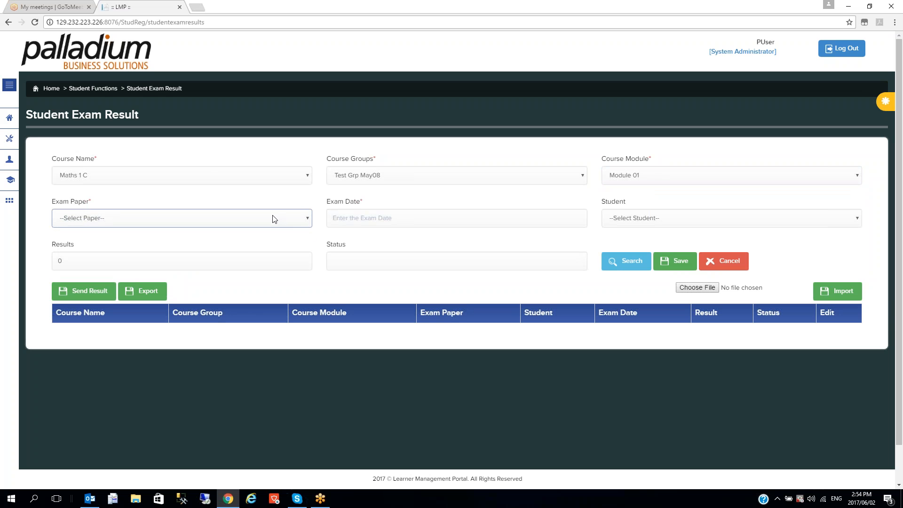
Select MS SQL Server 2014, GROUP01, Beginner module and exam paper 07
left_click(210, 175)
left_click(172, 205)
left_click(361, 179)
left_click(357, 197)
left_click(621, 179)
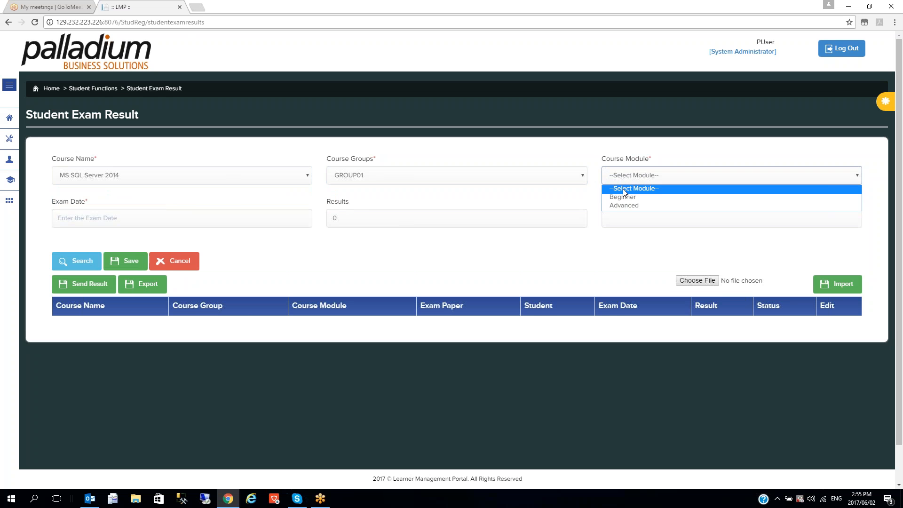
left_click(611, 197)
left_click(224, 219)
left_click(204, 241)
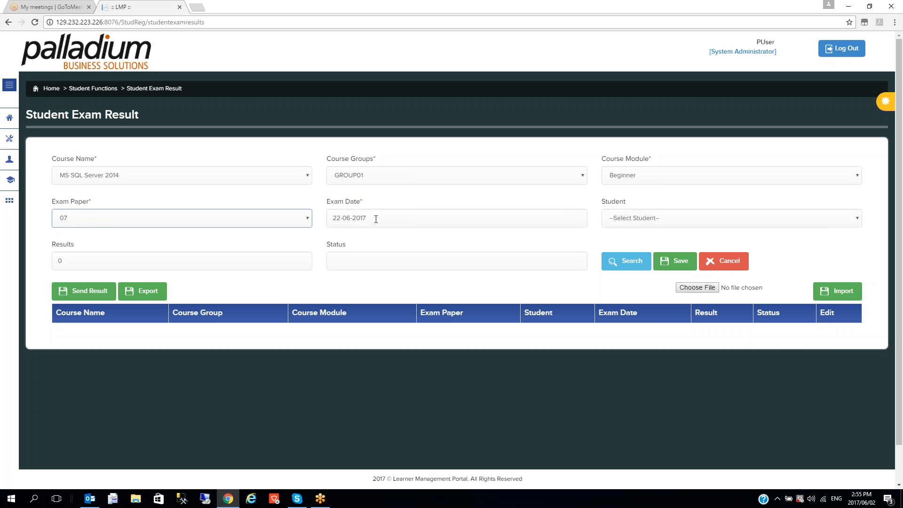
left_click(635, 218)
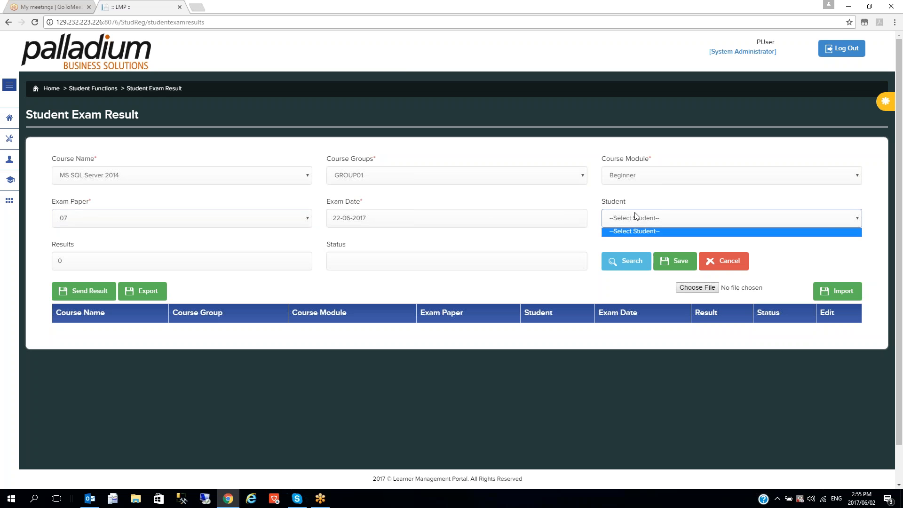
left_click(655, 216)
double_click(55, 257)
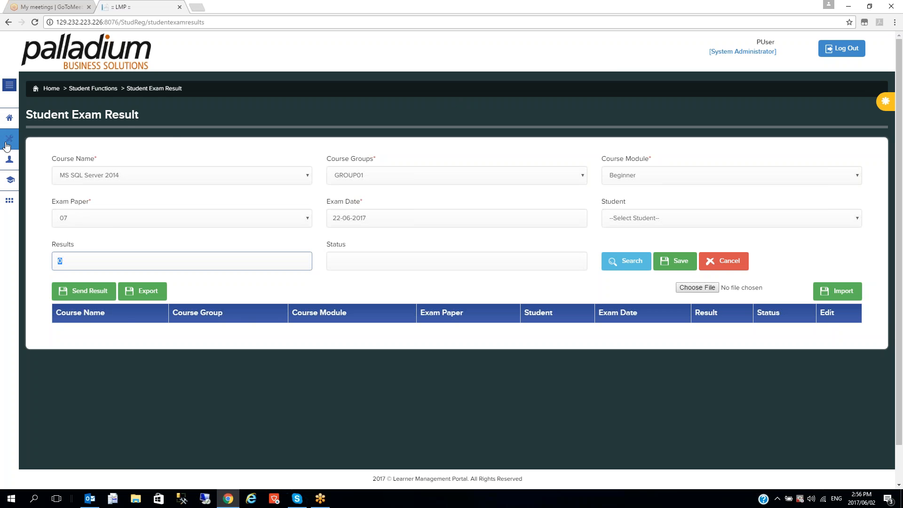
Edit the SQL Server entry in Course Type Master, changing Max No.Of Re-Attempts (Cycle 2) to 1
left_click(11, 127)
left_click(30, 172)
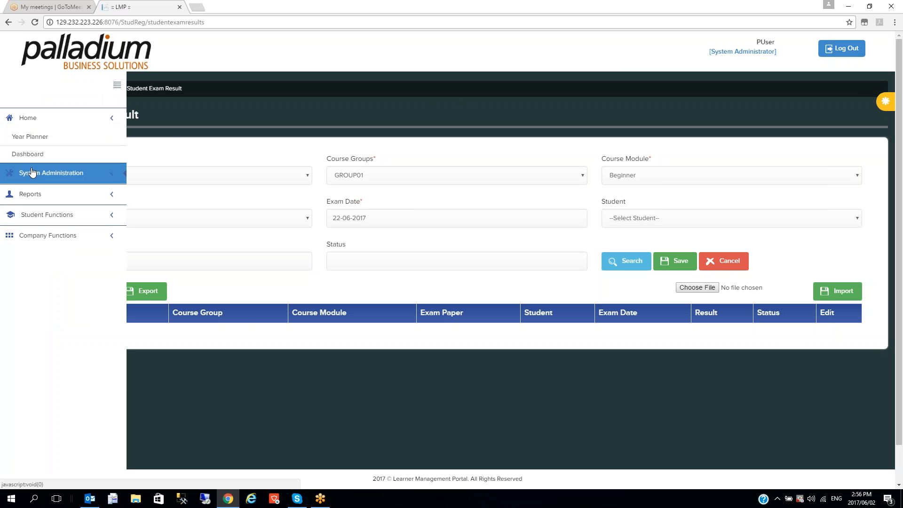
left_click(62, 206)
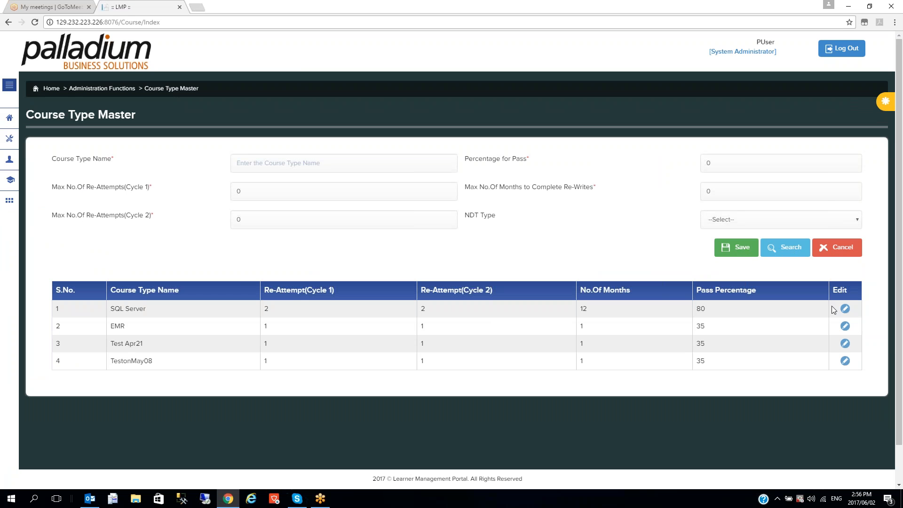
left_click(845, 308)
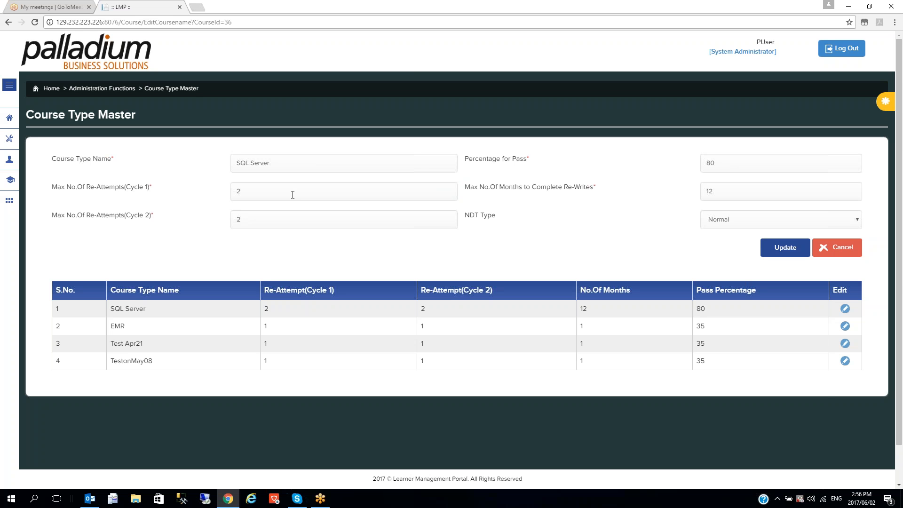
left_click(262, 217)
key("BackSpace")
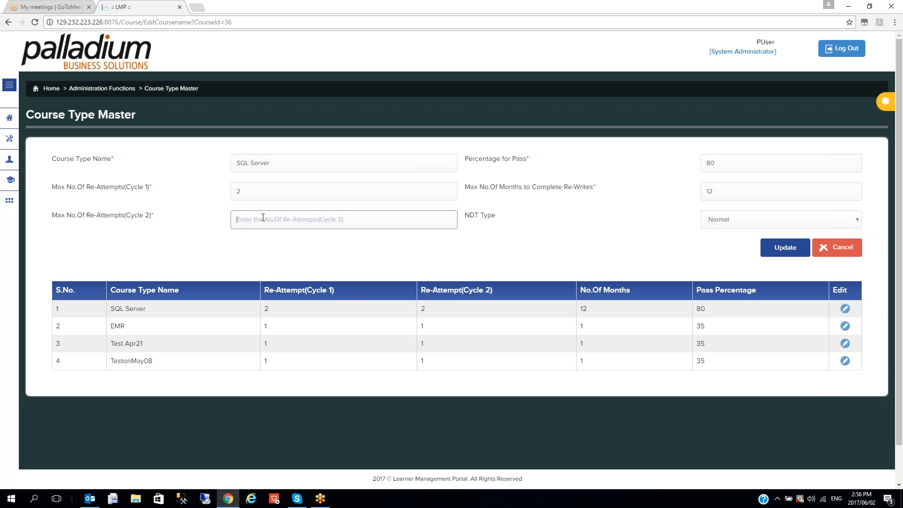
type("1")
Log out of the admin account and log in with the student's username, password and security code
left_click(839, 50)
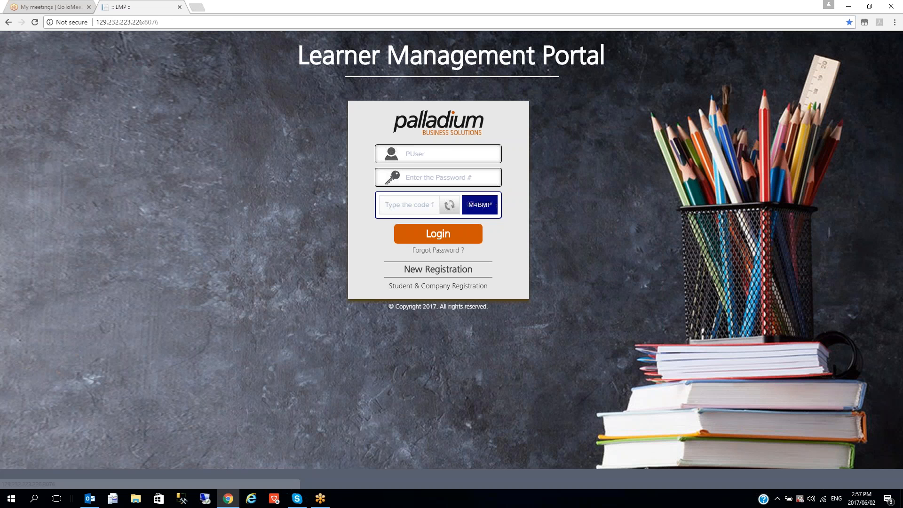
double_click(437, 152)
type("m")
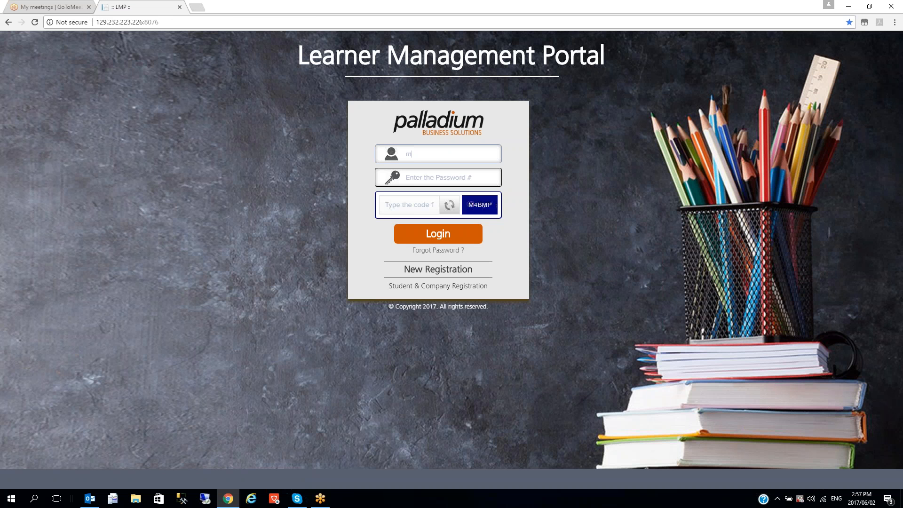
type("aryj")
key("Tab")
type("•")
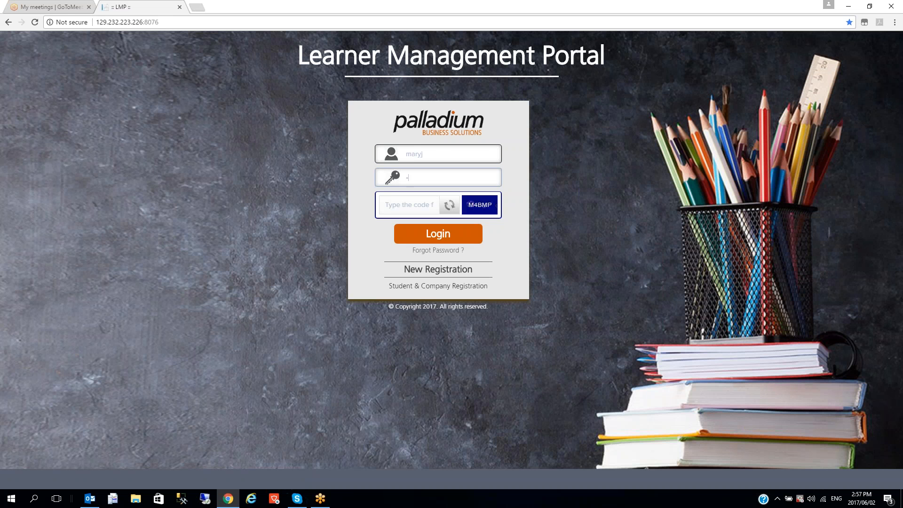
type("•••••••••")
key("Tab")
type("M")
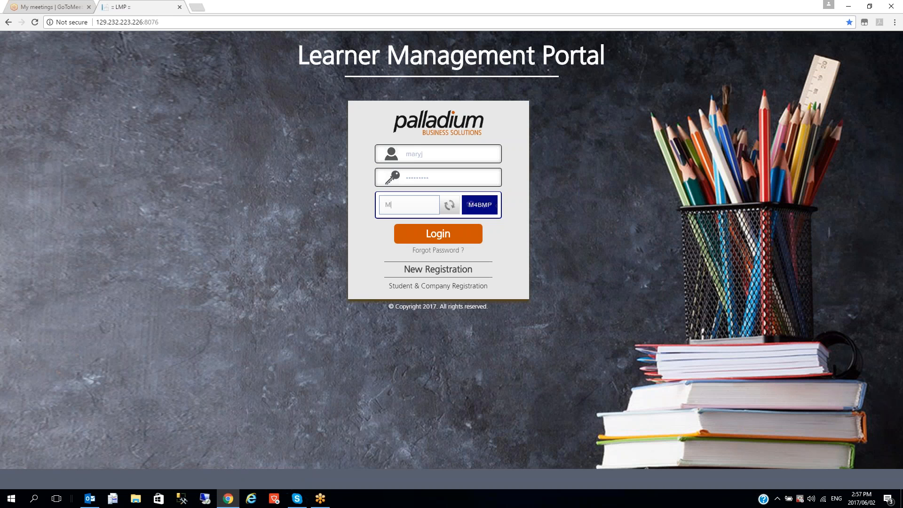
type("4BMP")
key("Return")
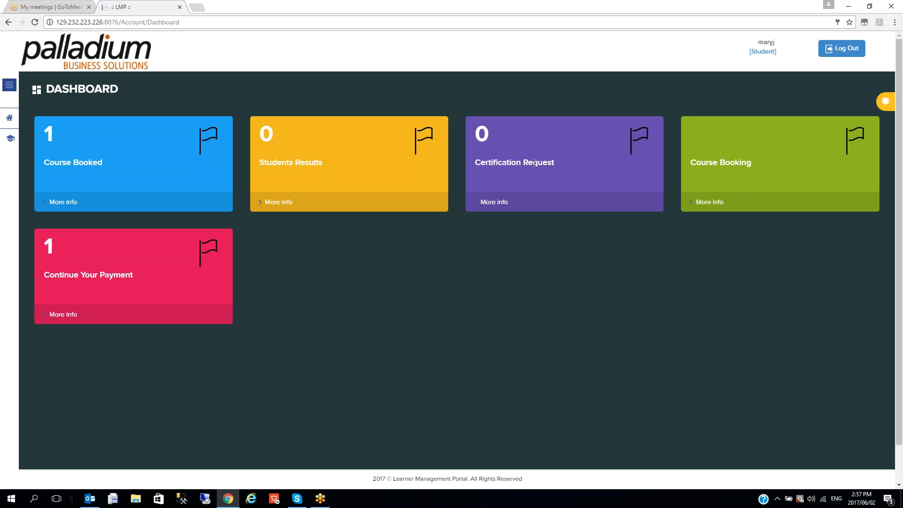